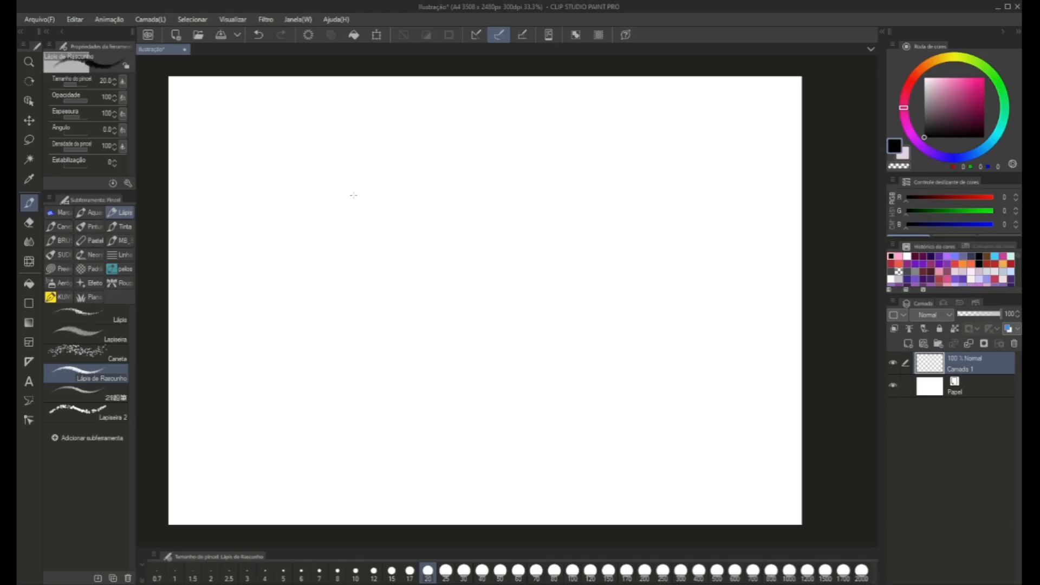
mouse_move(350, 230)
mouse_down()
mouse_move(428, 287)
mouse_move(495, 260)
mouse_move(471, 187)
mouse_move(418, 183)
mouse_up()
key(ctrl+z)
mouse_move(483, 312)
mouse_down()
mouse_move(499, 218)
mouse_move(436, 305)
mouse_move(553, 261)
mouse_move(419, 251)
mouse_move(500, 309)
mouse_move(462, 213)
mouse_move(517, 230)
mouse_move(427, 271)
mouse_up()
key(ctrl+z)
Sketch a loose circle near the canvas centre and flatten it into a narrow ellipse at 29% of its height.
mouse_move(430, 308)
mouse_down()
mouse_move(514, 242)
mouse_move(438, 305)
mouse_move(515, 244)
mouse_move(427, 290)
mouse_move(532, 268)
mouse_move(424, 277)
mouse_move(535, 295)
mouse_move(456, 241)
mouse_move(477, 323)
mouse_up()
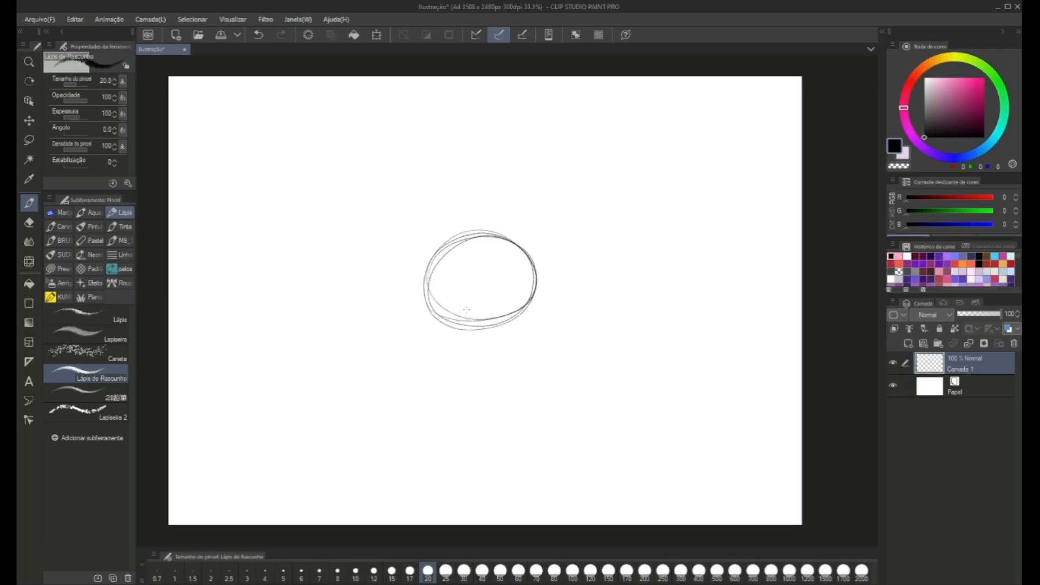
click(377, 36)
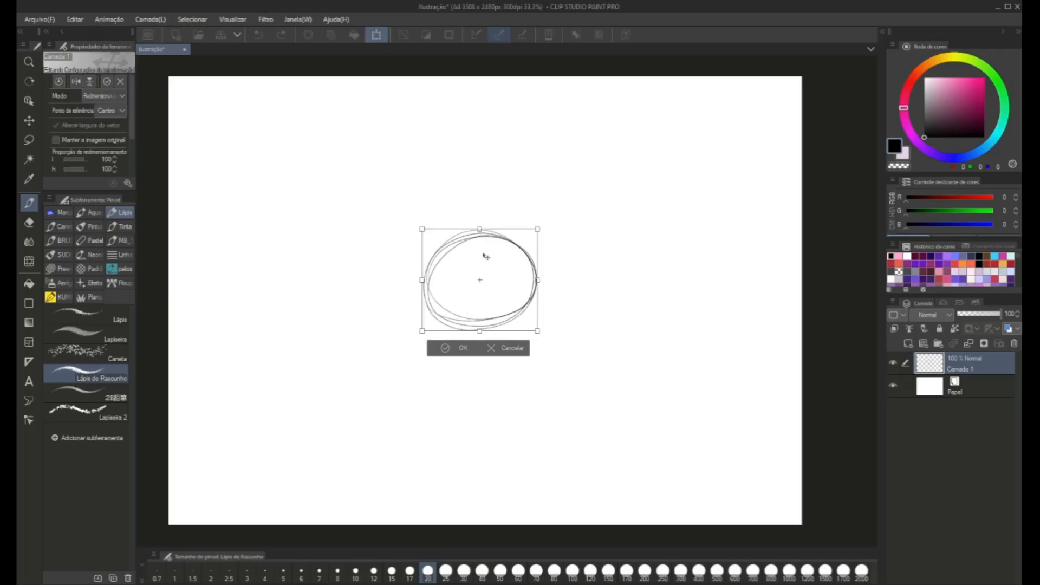
drag(479, 229, 487, 301)
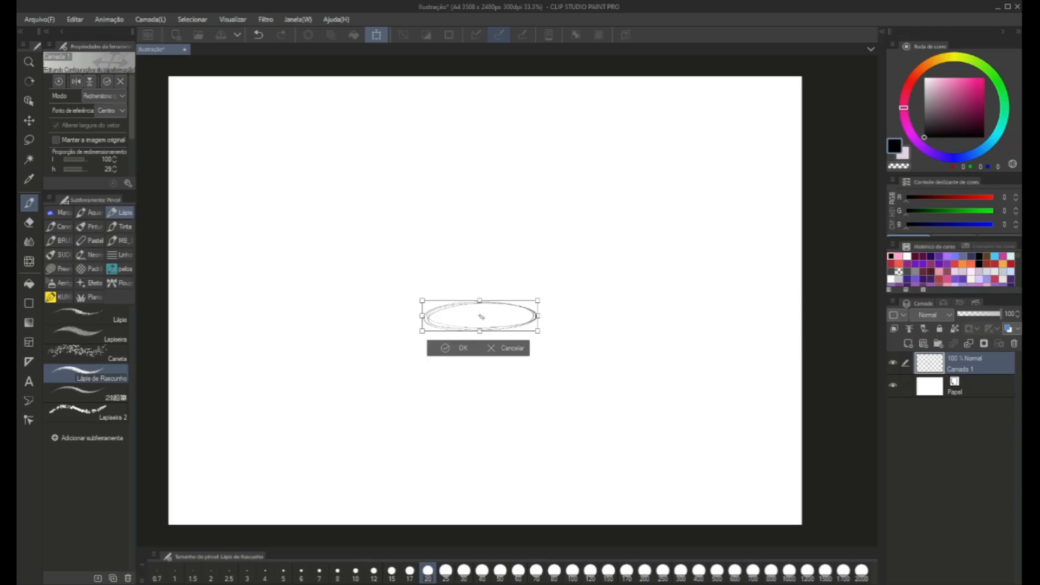
scroll(480, 316, up, 3)
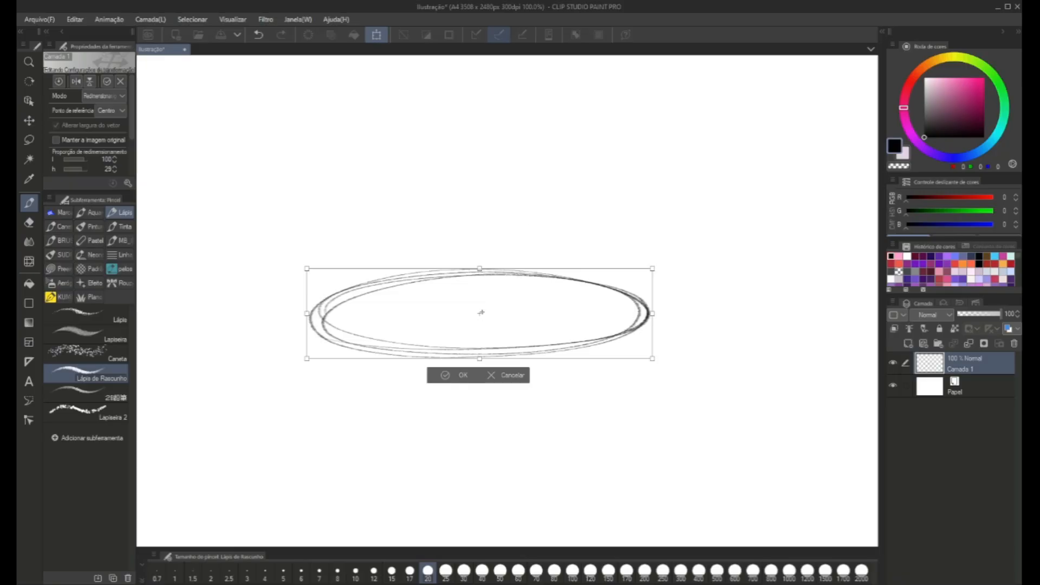
key(ctrl+minus)
key(ctrl+minus)
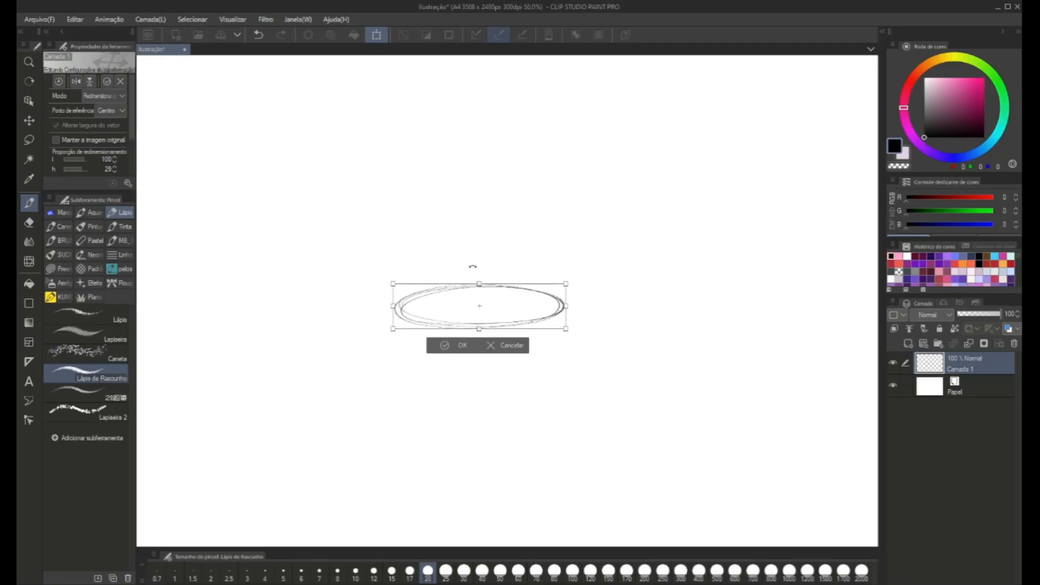
click(455, 348)
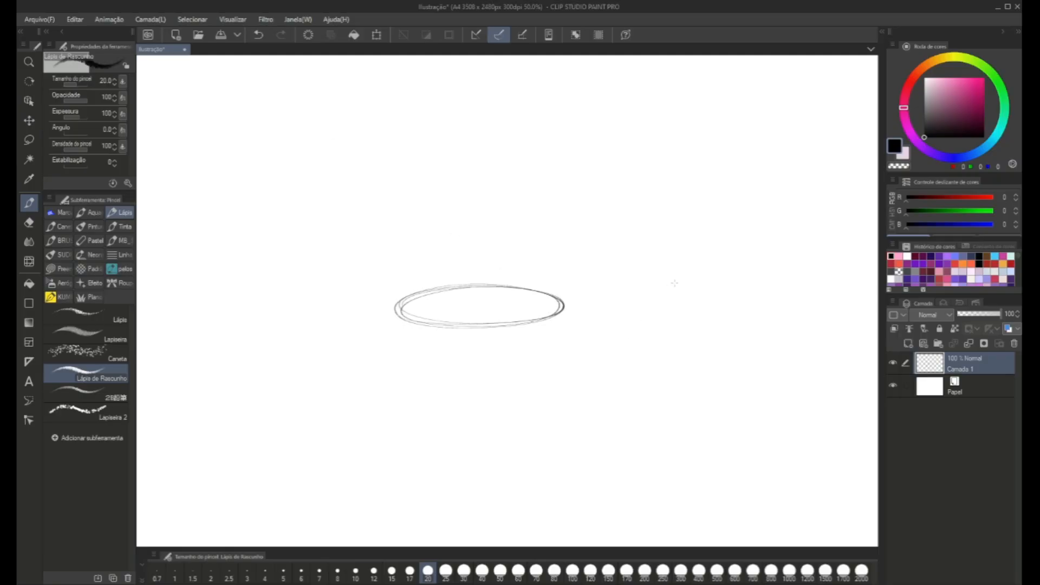
Duplicate the ellipse layer and move the copy slightly above the original ellipse.
key(ctrl+c)
key(ctrl+v)
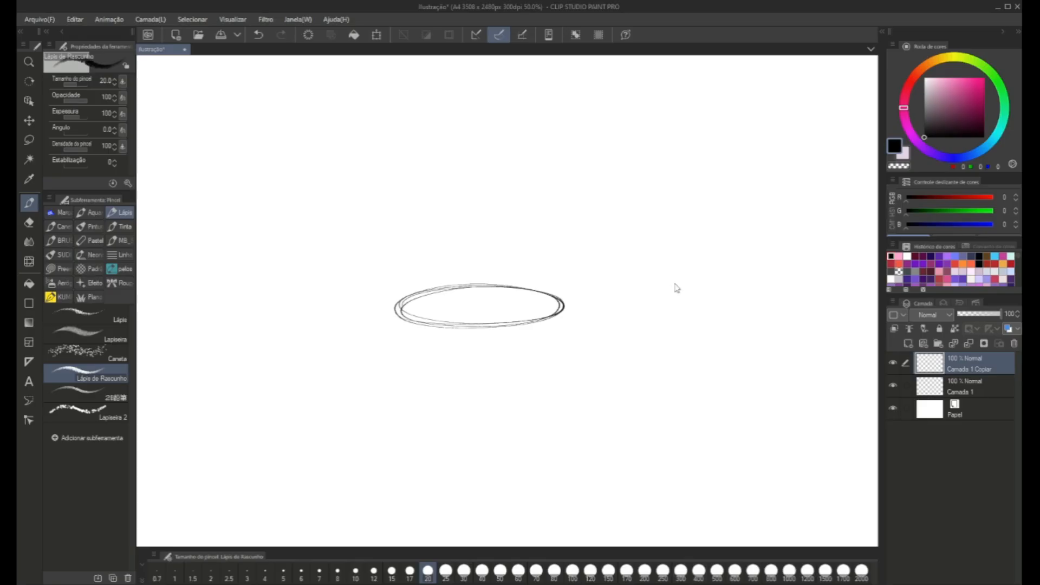
key(ctrl+t)
mouse_move(458, 320)
mouse_down()
mouse_move(453, 287)
mouse_move(399, 313)
mouse_up()
click(438, 321)
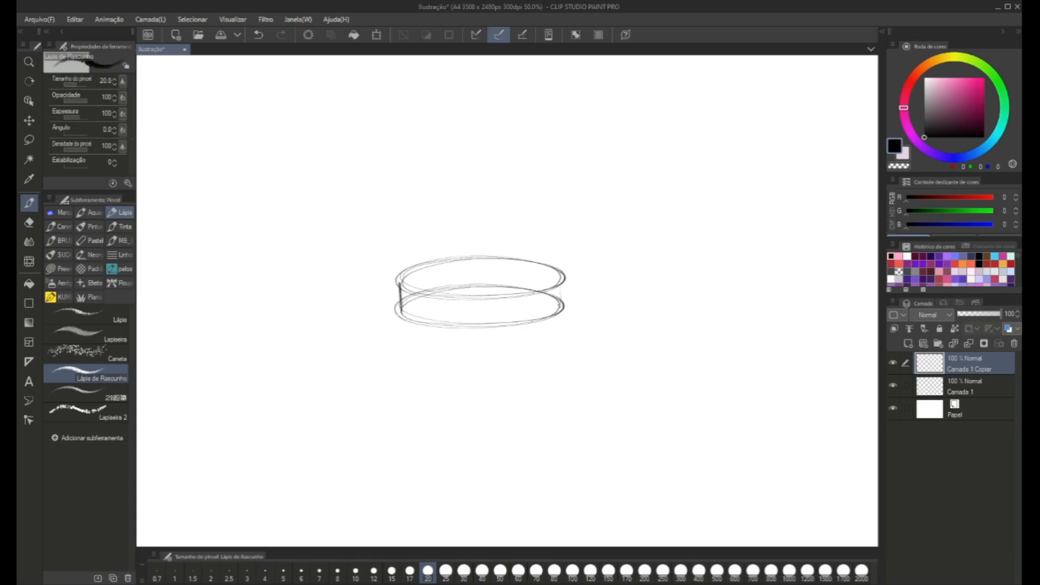
Connect the two ellipses with vertical side lines and add a short central axis to form a shallow cylinder.
drag(563, 273, 563, 310)
drag(480, 284, 481, 319)
scroll(499, 332, down, 1)
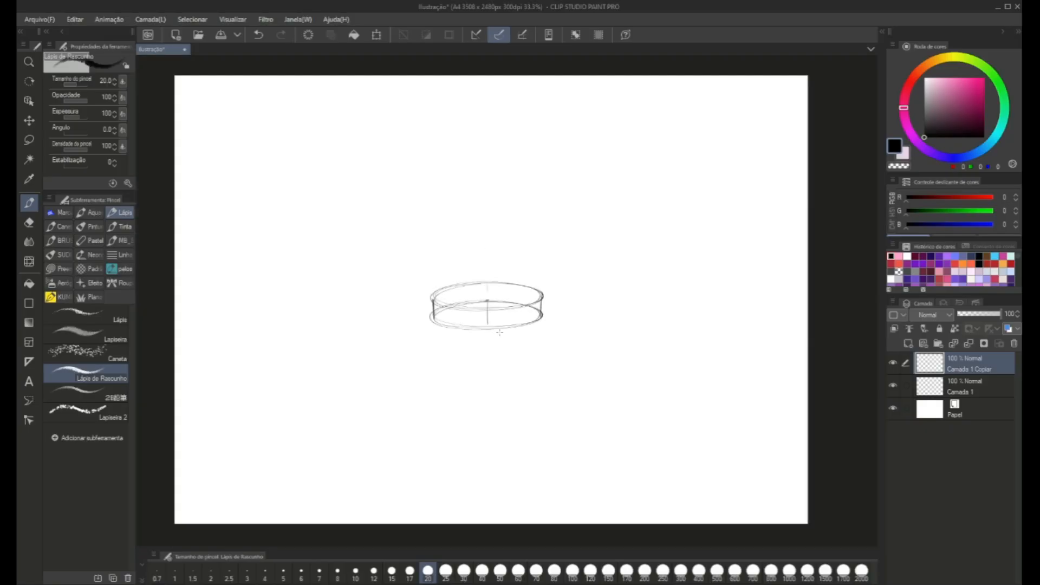
scroll(486, 318, up, 1)
drag(570, 290, 570, 317)
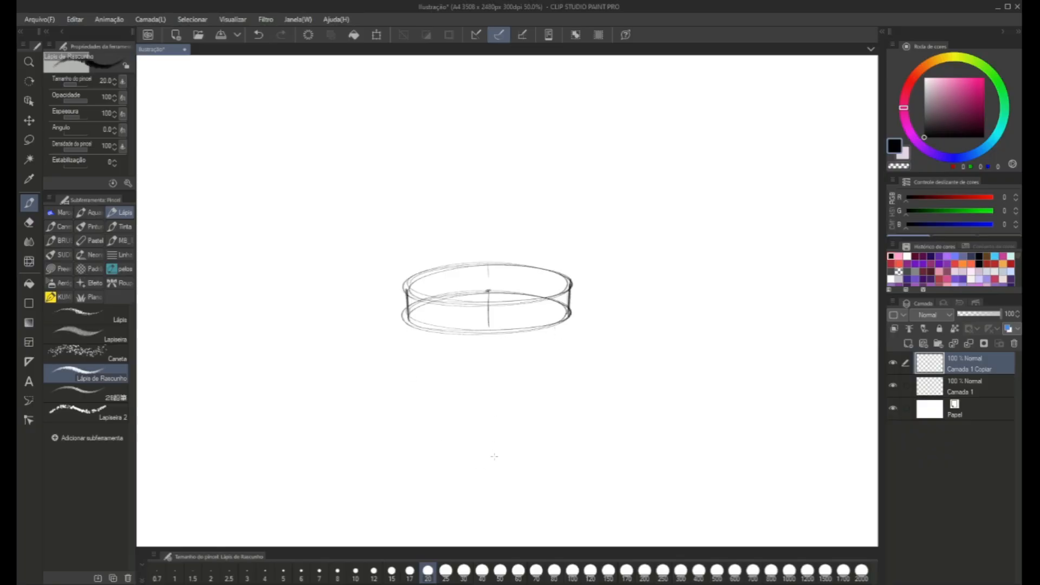
scroll(517, 430, down, 2)
scroll(497, 411, up, 2)
mouse_move(502, 414)
mouse_down()
mouse_move(476, 276)
mouse_move(416, 364)
mouse_move(460, 382)
mouse_up()
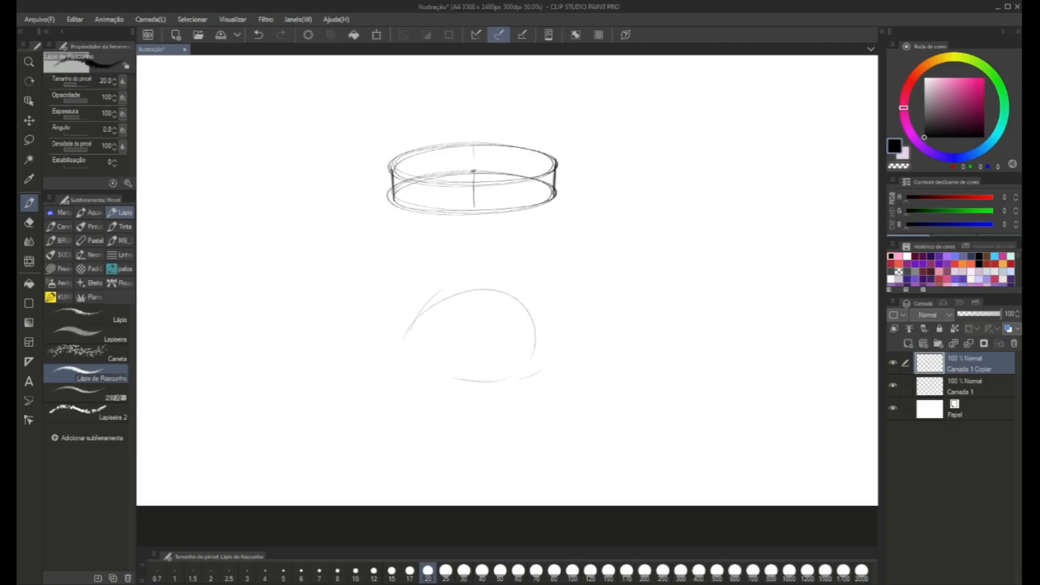
key(ctrl+z)
key(ctrl+z)
key(ctrl+z)
key(ctrl+z)
key(ctrl+z)
Duplicate the Camada 1 ellipse, placing the copy well below the shallow cylinder and stretching it to 149% height.
click(936, 390)
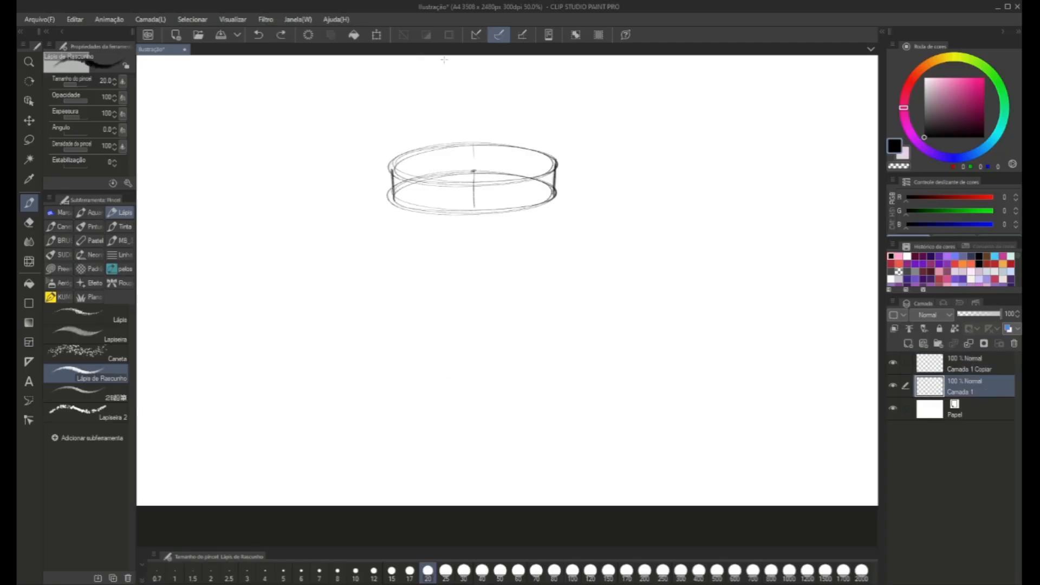
key(ctrl+c)
key(ctrl+v)
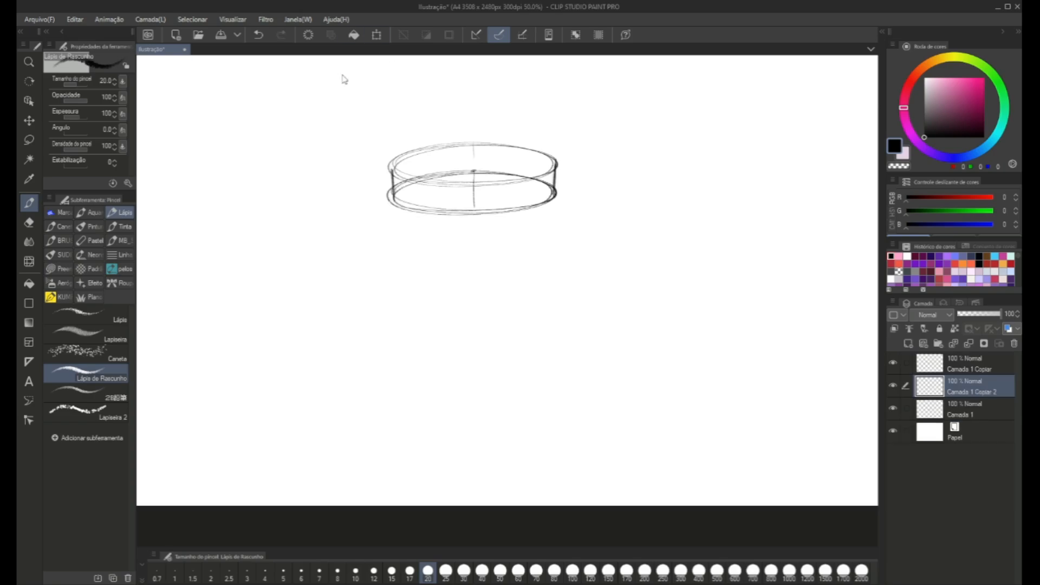
key(ctrl+t)
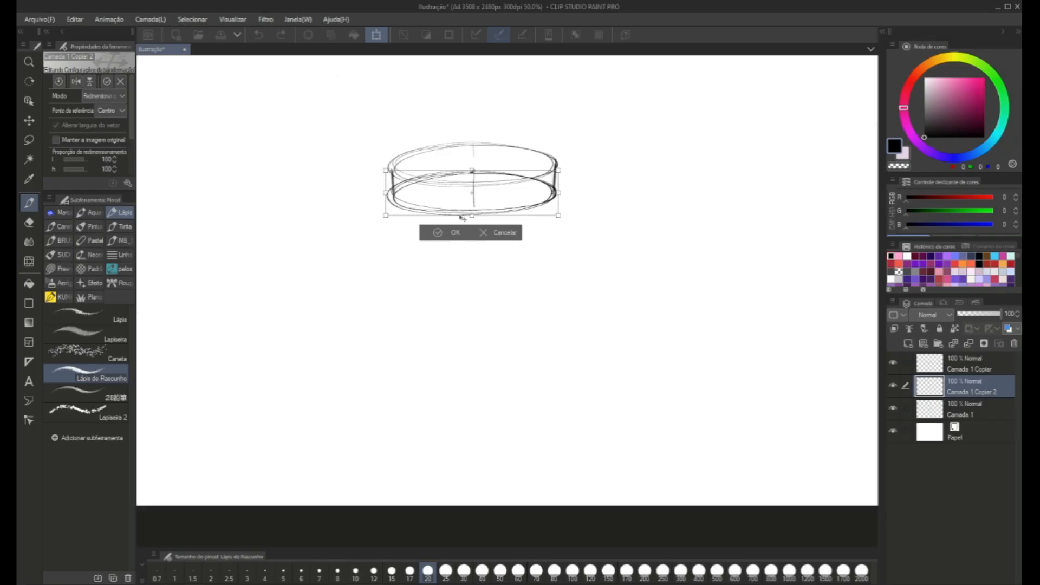
drag(449, 193, 469, 352)
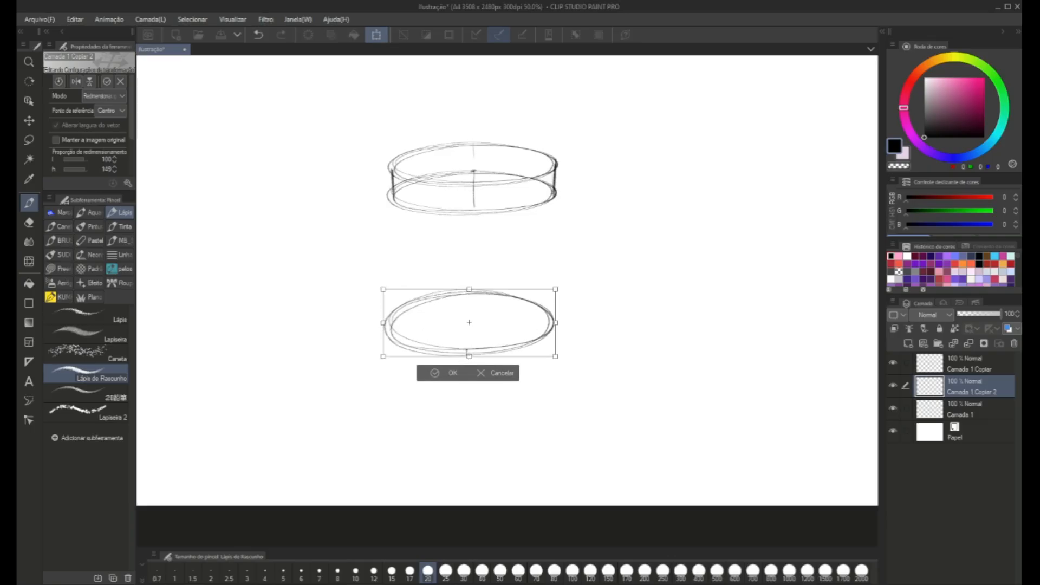
click(441, 376)
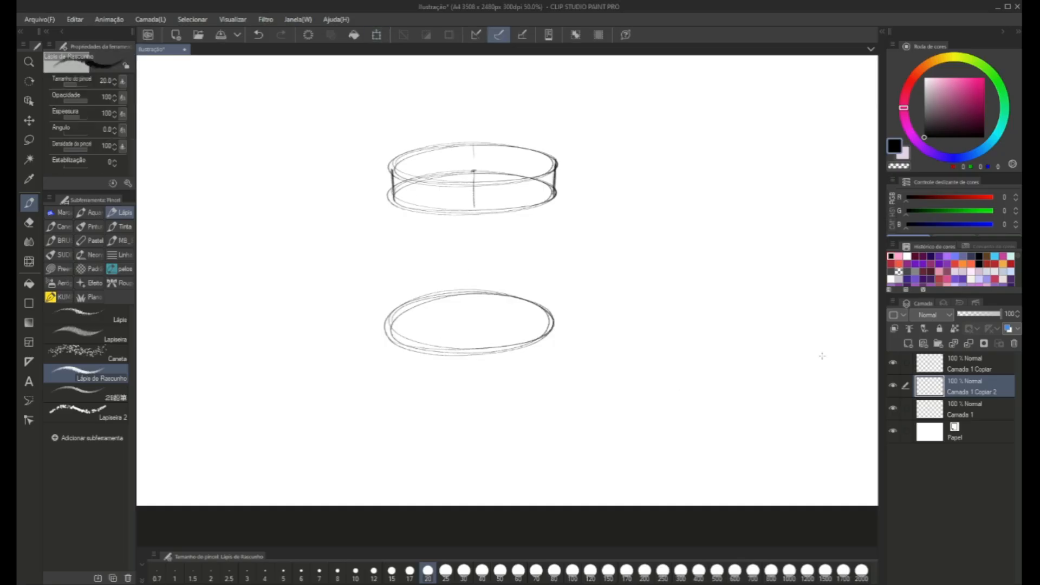
On layer Camada 1 Copiar, extend the side lines and central axis down to the lower ellipse.
click(928, 372)
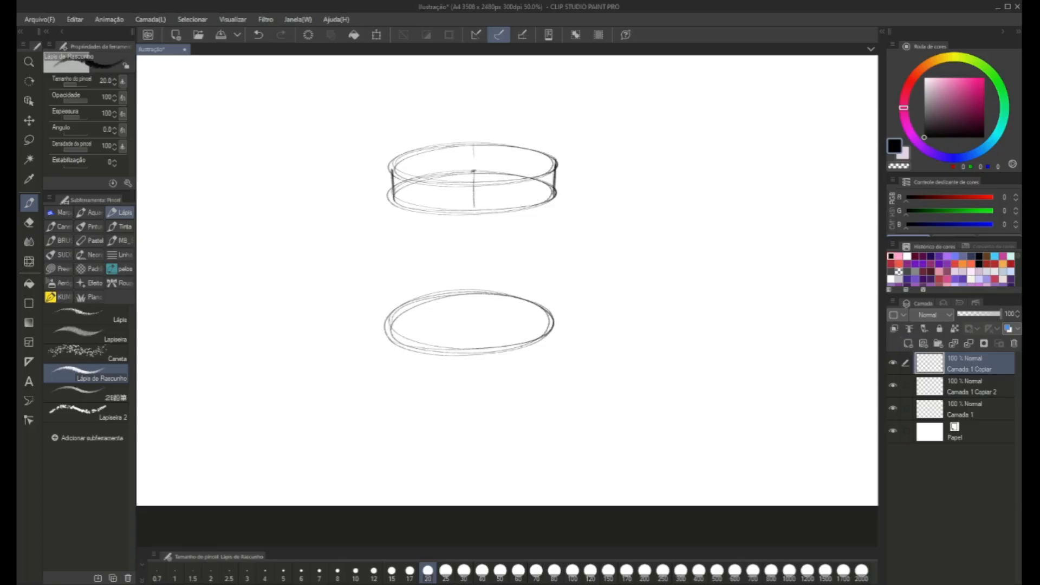
drag(387, 275, 394, 187)
mouse_move(552, 203)
mouse_down()
mouse_move(551, 323)
mouse_move(553, 169)
mouse_up()
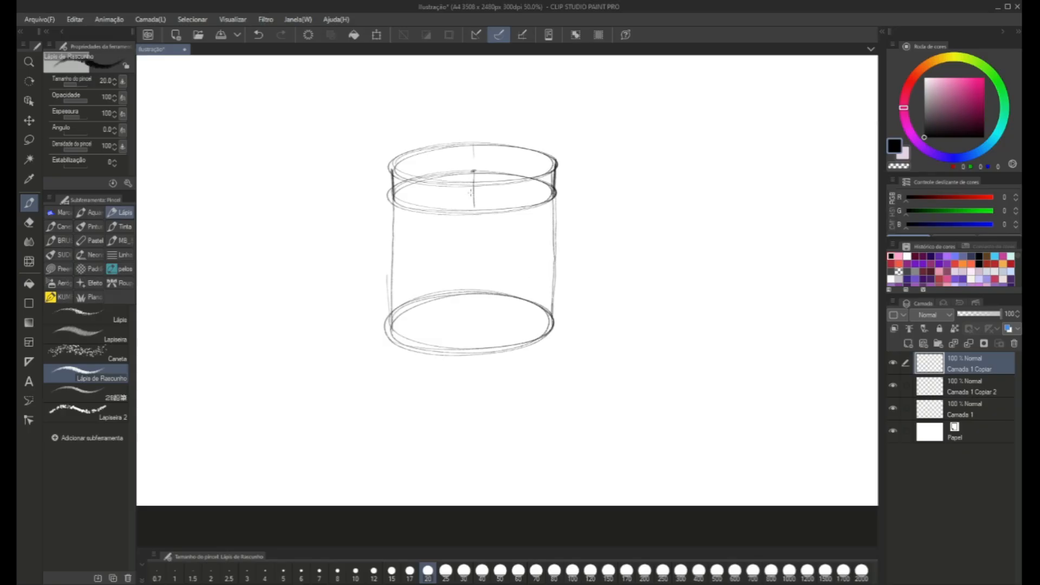
mouse_move(474, 217)
mouse_down()
mouse_move(475, 323)
mouse_move(465, 326)
mouse_move(476, 319)
mouse_move(460, 322)
mouse_move(477, 353)
mouse_move(453, 356)
mouse_up()
scroll(461, 294, down, 2)
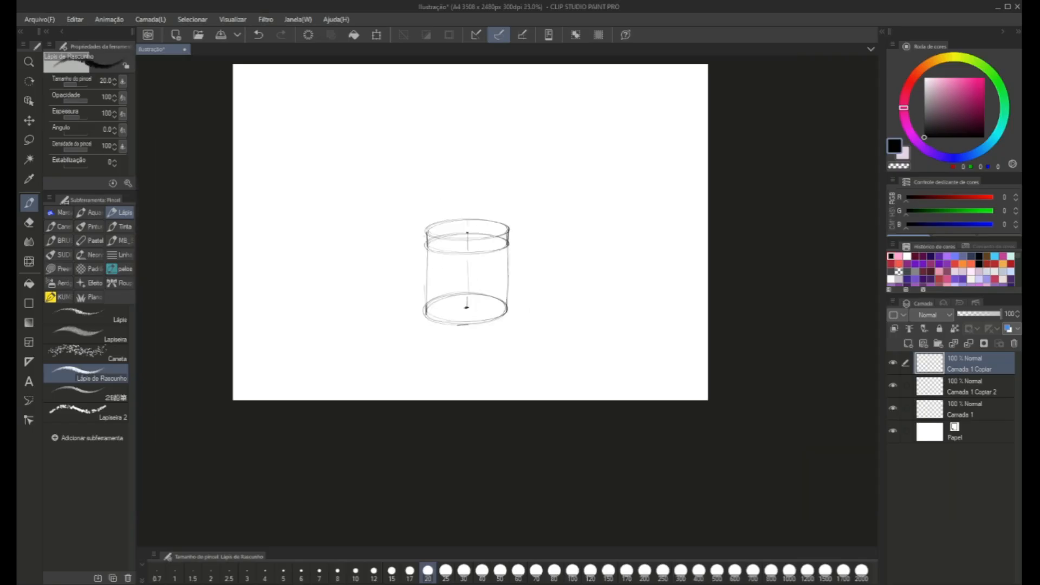
Reinforce the tall cylinder's side lines and sketch a curved cross-section line across its lower half.
drag(428, 252, 429, 324)
drag(507, 247, 507, 312)
drag(507, 227, 507, 324)
mouse_move(430, 285)
mouse_down()
mouse_move(502, 280)
mouse_move(451, 279)
mouse_move(508, 283)
mouse_up()
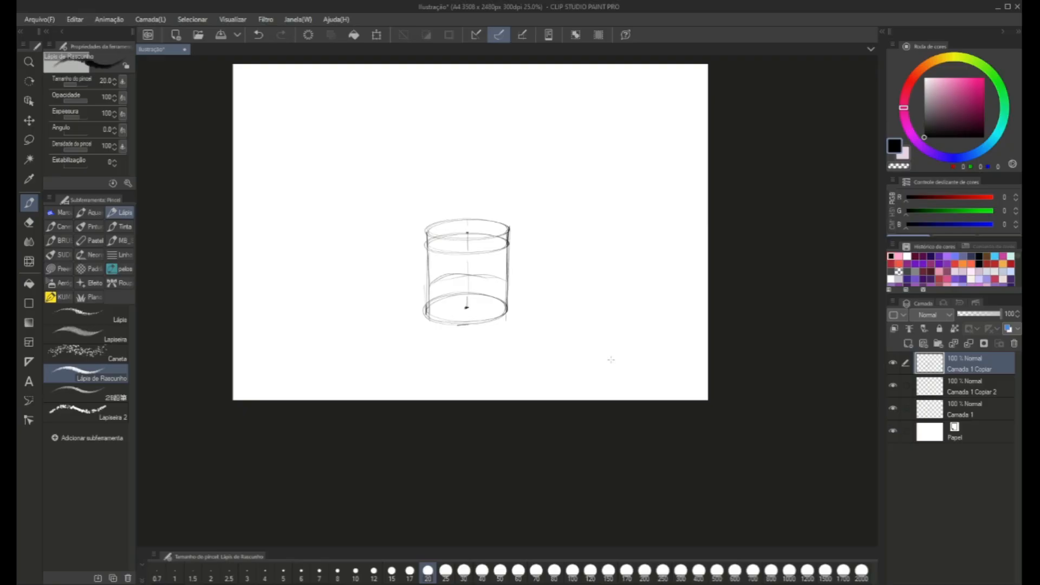
Merge the three cylinder sketch layers into the single layer Camada 1.
scroll(611, 359, down, 2)
scroll(661, 337, up, 2)
scroll(661, 345, up, 1)
scroll(571, 298, down, 1)
drag(516, 309, 610, 310)
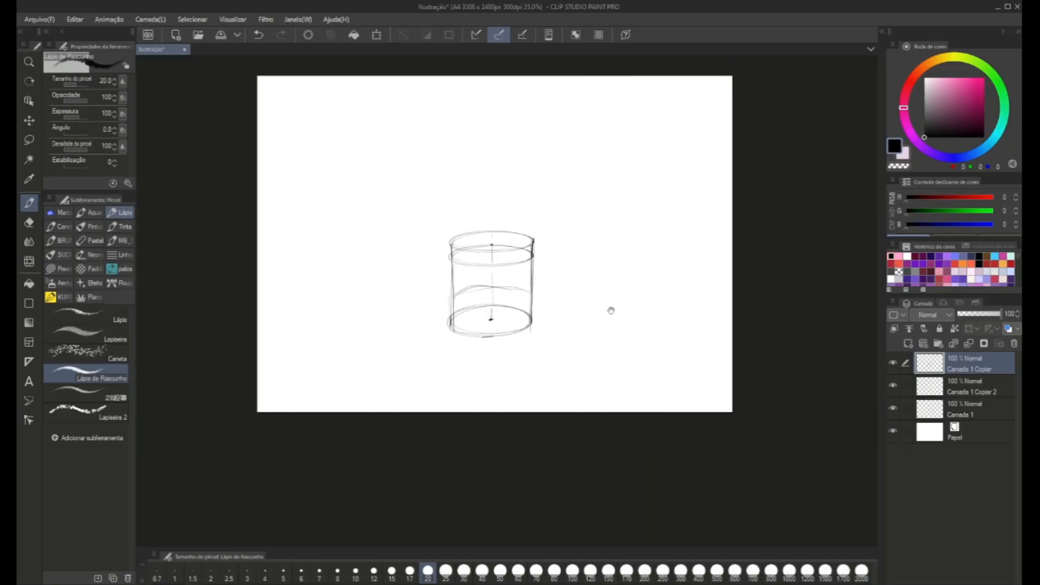
key(ctrl+e)
key(ctrl+e)
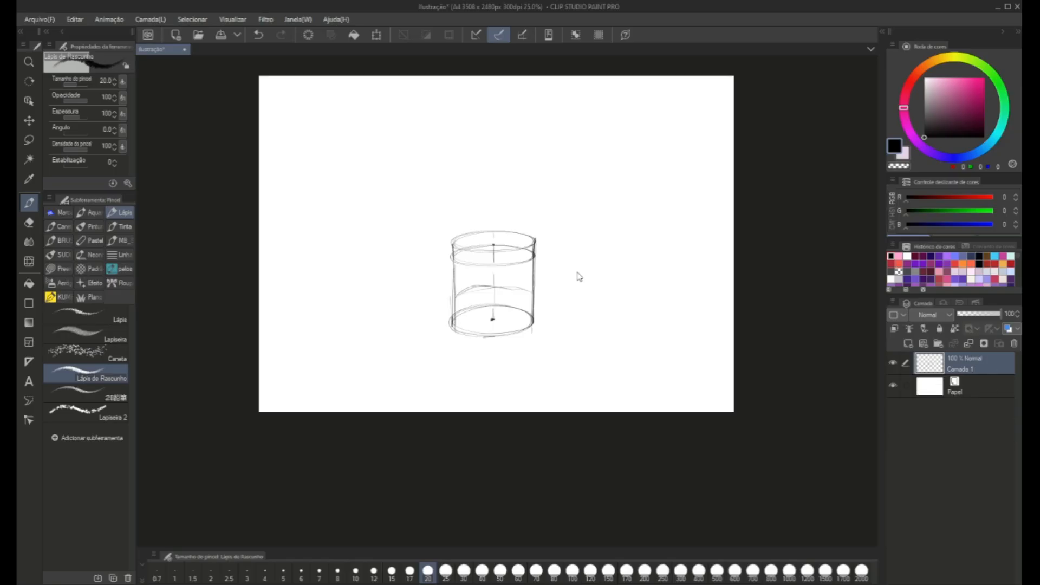
Move the cylinder sketch to the lower-left area of the canvas.
key(ctrl+t)
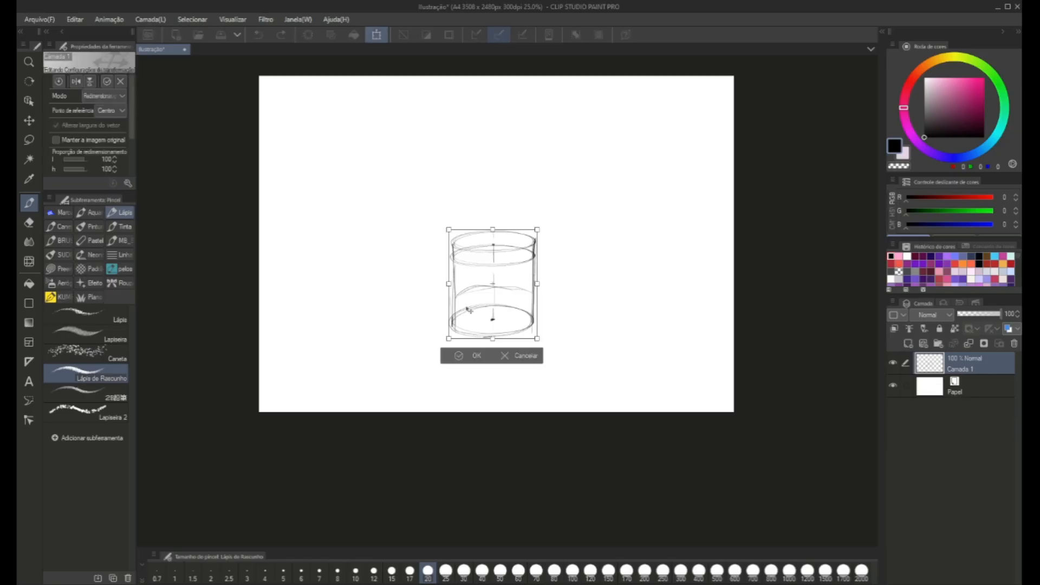
drag(470, 310, 317, 339)
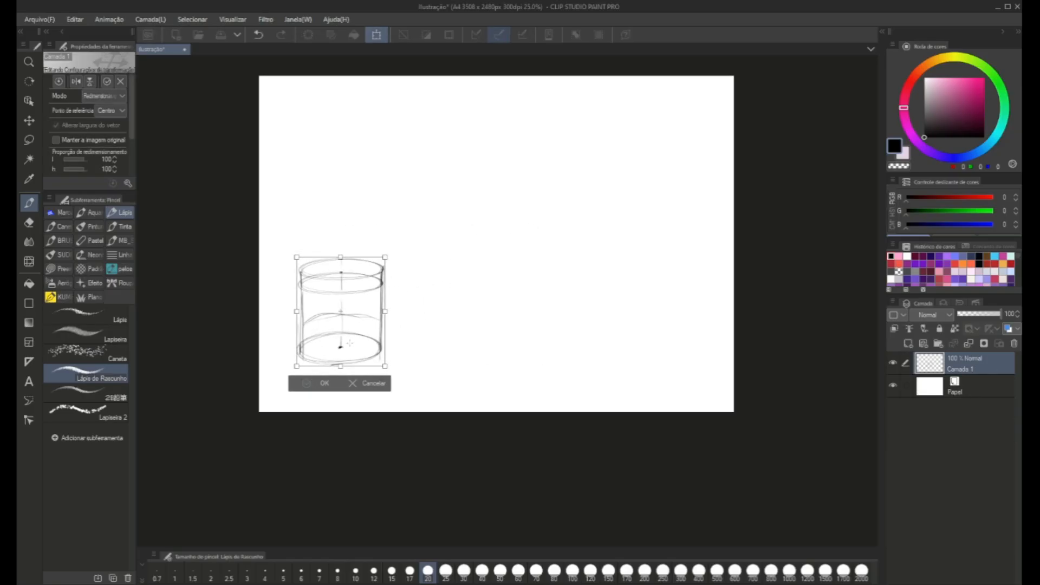
click(312, 384)
Draw a short horizon line with a vanishing point above and beside the cylinder, with perspective lines radiating from that point.
scroll(275, 246, up, 2)
drag(275, 246, 308, 267)
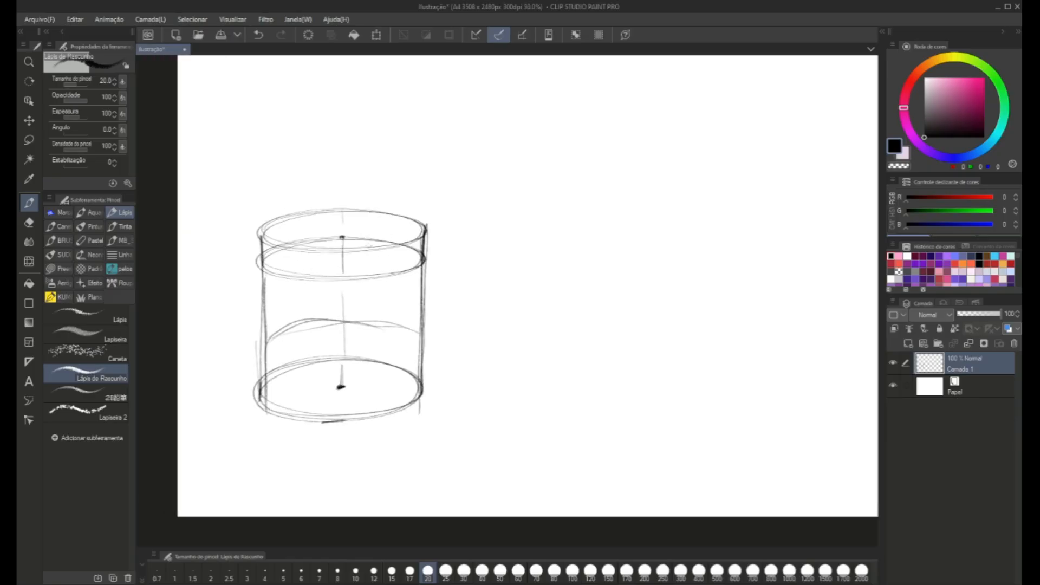
drag(507, 259, 451, 290)
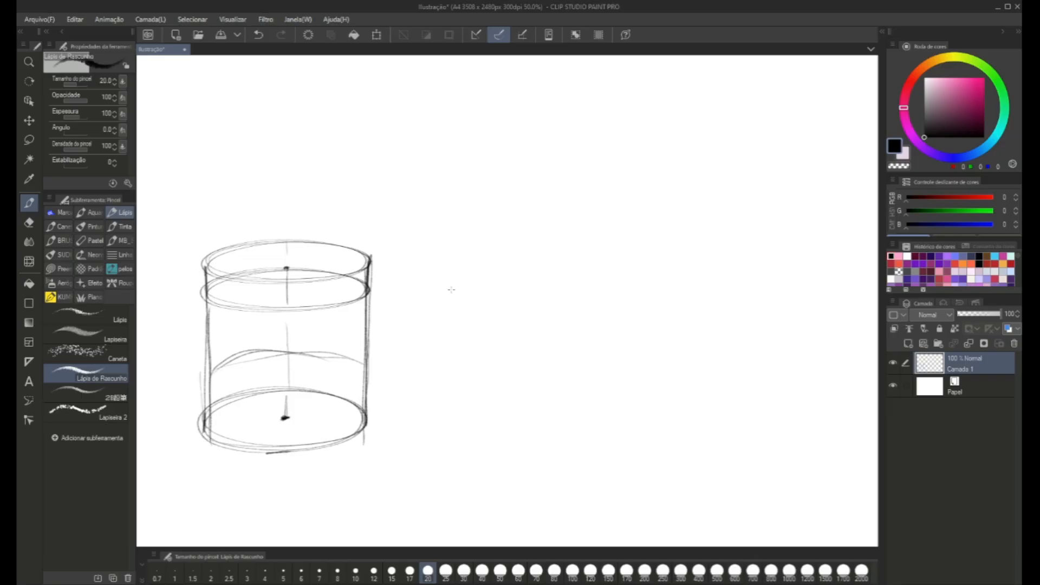
scroll(452, 290, down, 1)
mouse_move(432, 241)
mouse_down()
mouse_move(360, 249)
mouse_move(365, 283)
mouse_up()
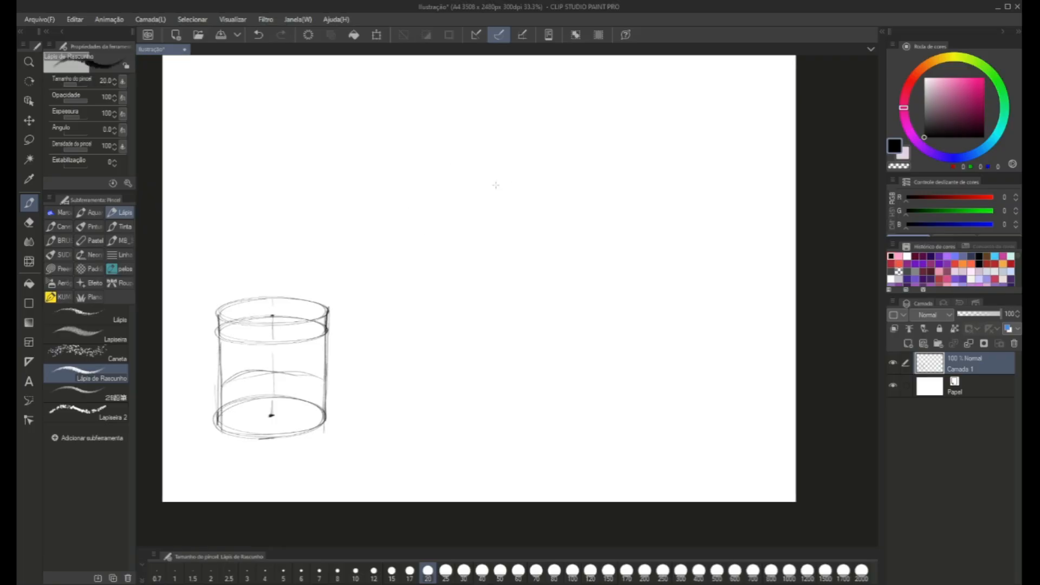
mouse_move(520, 158)
mouse_down()
mouse_move(486, 159)
mouse_move(550, 158)
mouse_up()
drag(505, 158, 680, 314)
drag(506, 159, 380, 371)
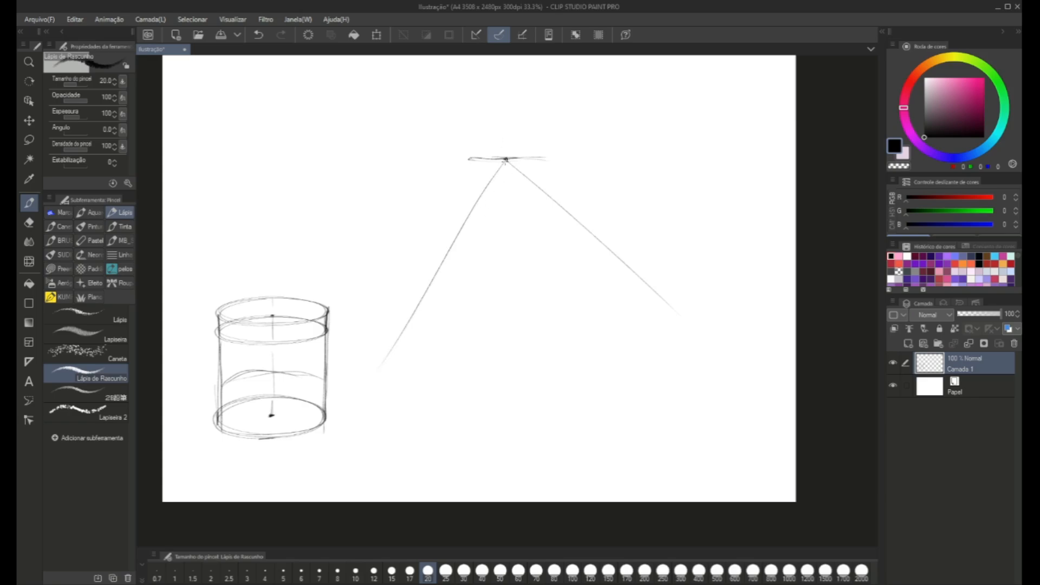
drag(506, 161, 512, 233)
drag(515, 269, 523, 347)
drag(506, 158, 503, 122)
drag(505, 158, 522, 122)
drag(506, 158, 470, 123)
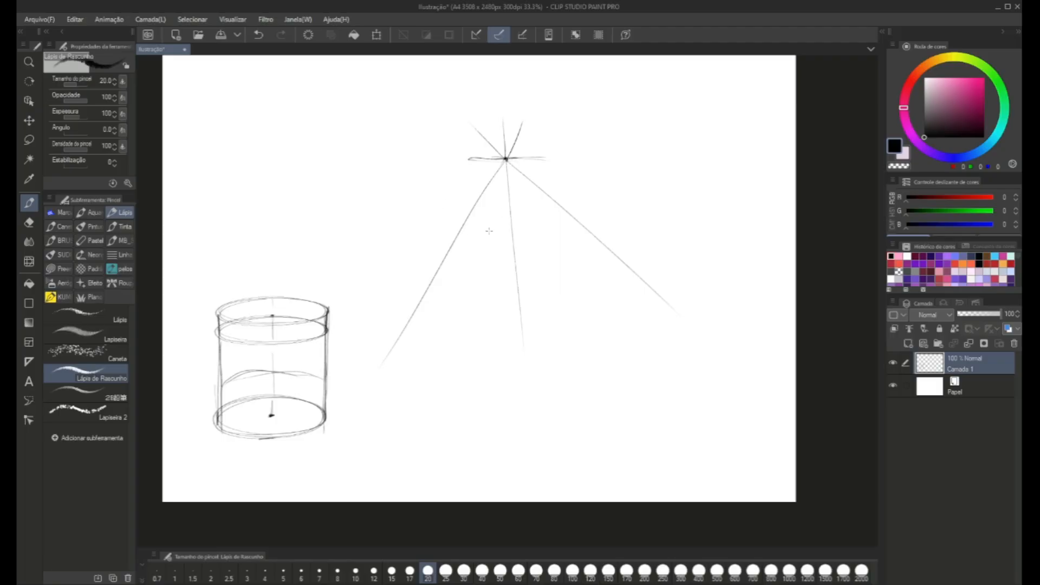
Sketch a horizontal line across the converging perspective lines and strengthen it as the far edge of a floor plane.
mouse_move(590, 241)
mouse_down()
mouse_move(459, 249)
mouse_move(521, 246)
mouse_up()
mouse_move(447, 242)
mouse_down()
mouse_move(571, 245)
mouse_move(450, 247)
mouse_up()
drag(577, 241, 465, 248)
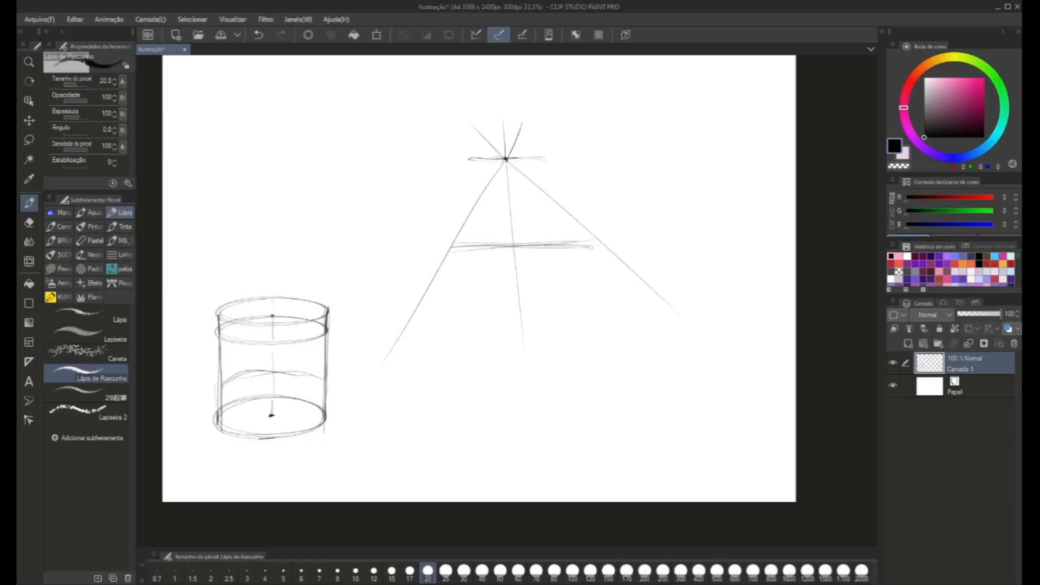
drag(590, 247, 449, 248)
mouse_move(590, 249)
mouse_down()
mouse_move(646, 364)
mouse_move(653, 357)
mouse_move(565, 351)
mouse_move(388, 360)
mouse_move(450, 248)
mouse_up()
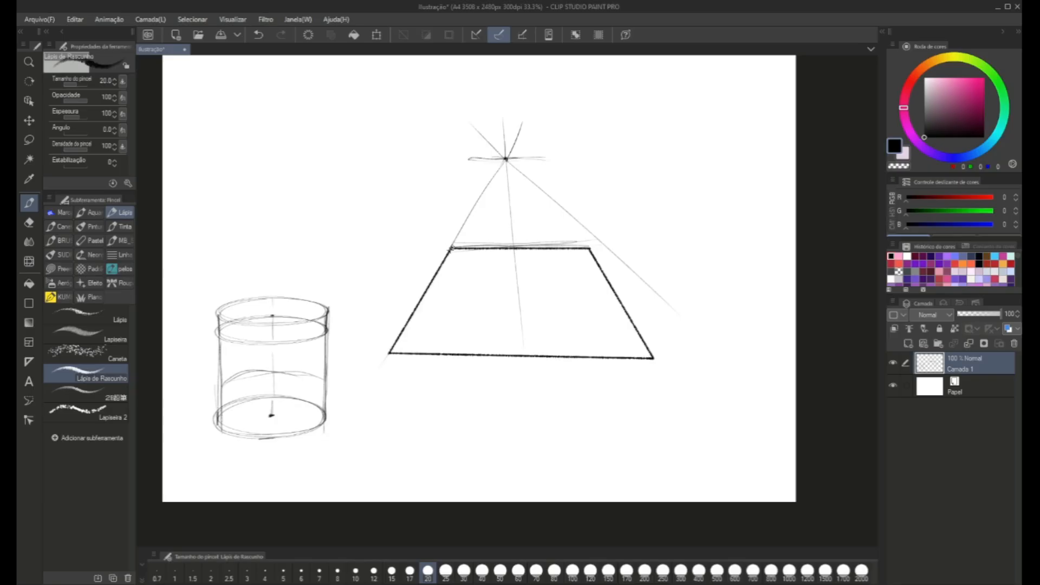
Undo the plane's sides and near edge, then redraw them with straight lines as a shallower trapezoid below the far edge.
key(ctrl+z)
key(ctrl+z)
key(ctrl+z)
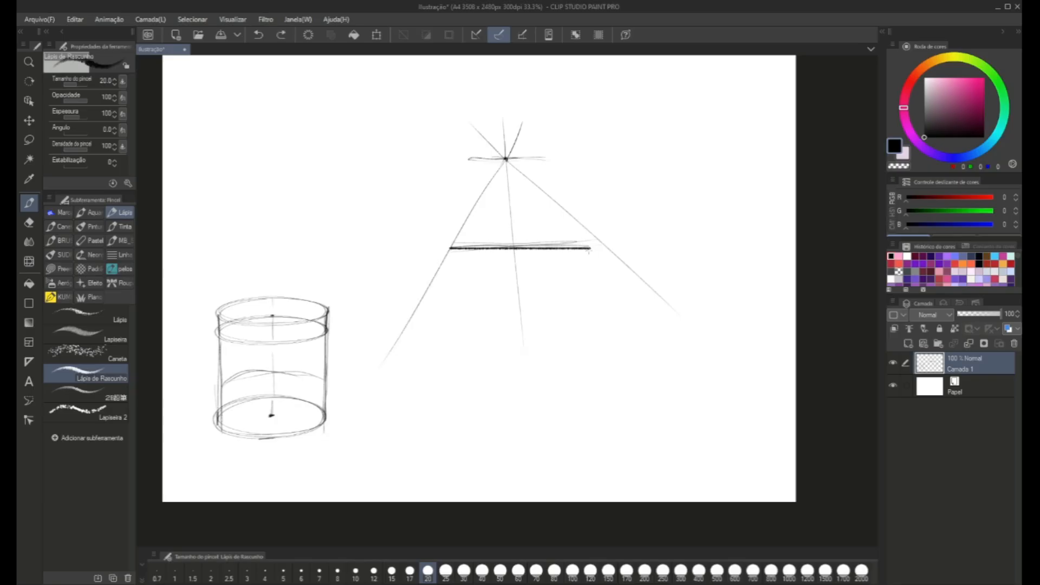
drag(589, 248, 651, 318)
shift+click(655, 322)
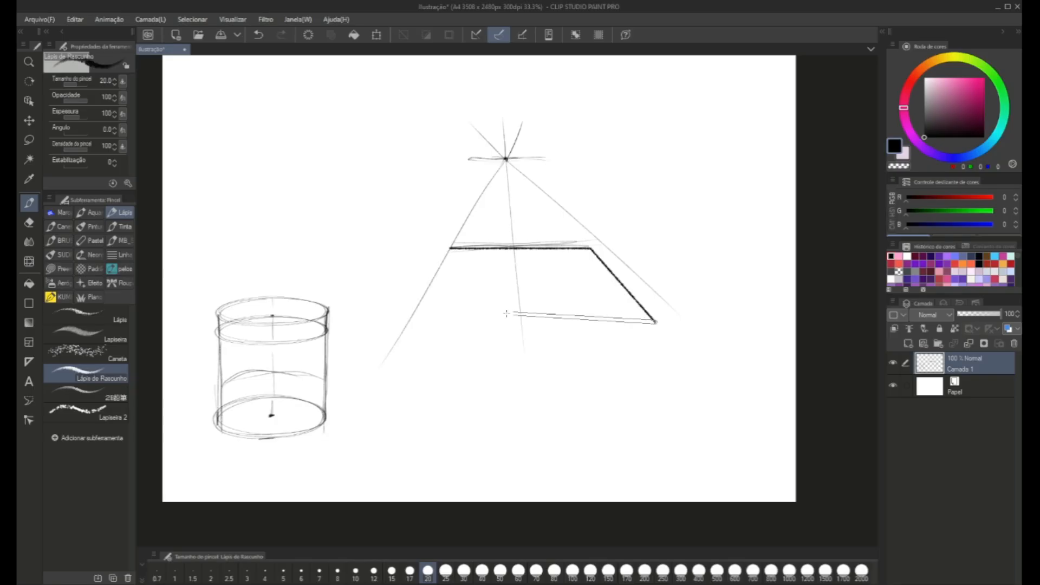
shift+click(404, 325)
shift+click(451, 248)
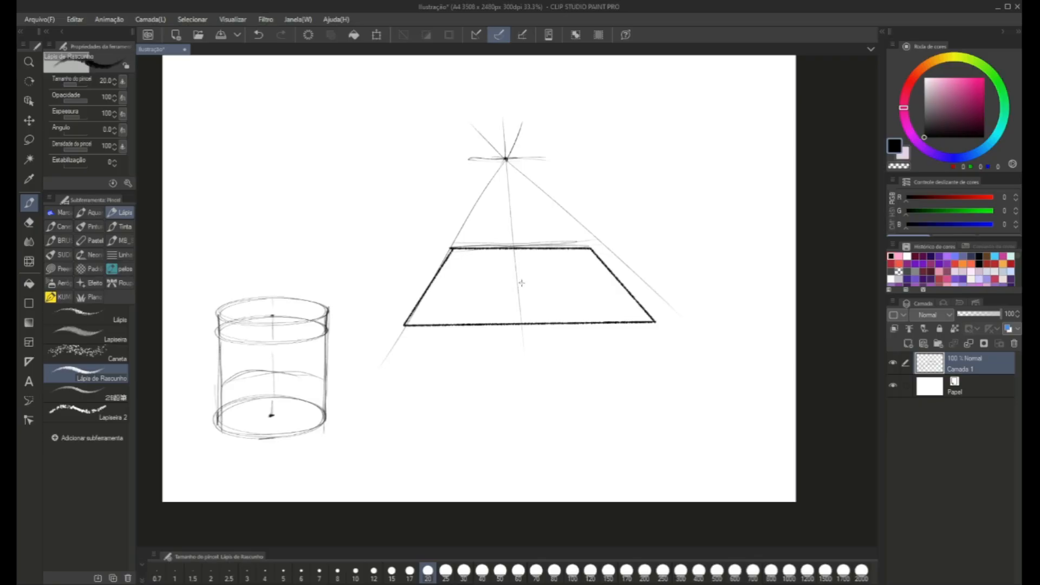
click(453, 250)
Mark the midpoints of the trapezoid's edges and draw the two centre lines crossing inside it.
drag(516, 243, 517, 251)
drag(440, 277, 449, 276)
mouse_move(521, 277)
mouse_down()
mouse_move(532, 317)
mouse_move(518, 255)
mouse_up()
drag(447, 277, 599, 271)
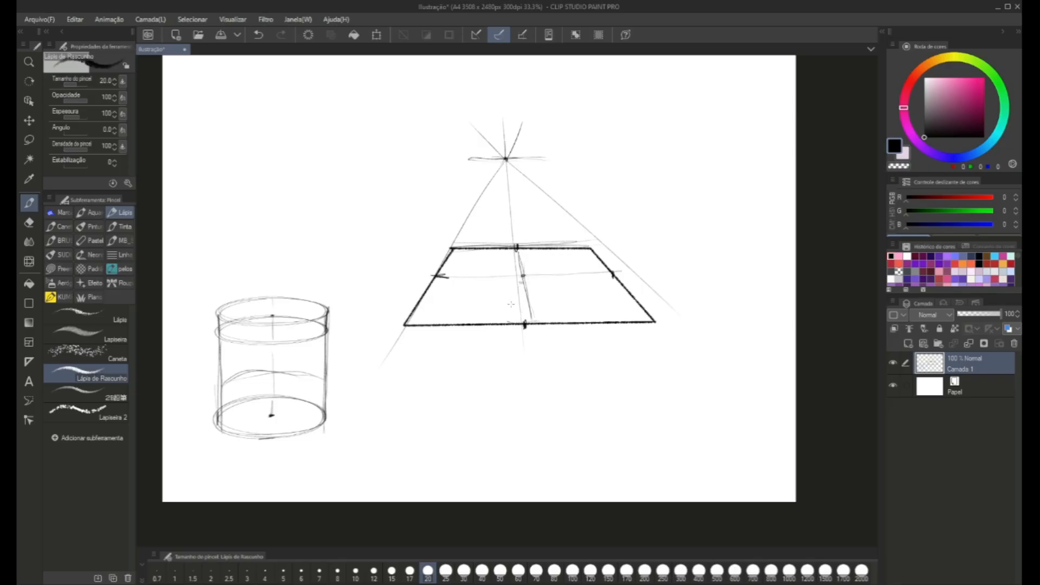
Sketch an ellipse inside the floor trapezoid, touching its four edge midpoints, and strengthen its outline with repeated strokes.
mouse_move(436, 278)
mouse_down()
mouse_move(445, 295)
mouse_move(531, 321)
mouse_move(440, 282)
mouse_move(502, 318)
mouse_move(574, 306)
mouse_move(526, 319)
mouse_move(579, 307)
mouse_move(613, 281)
mouse_move(583, 311)
mouse_up()
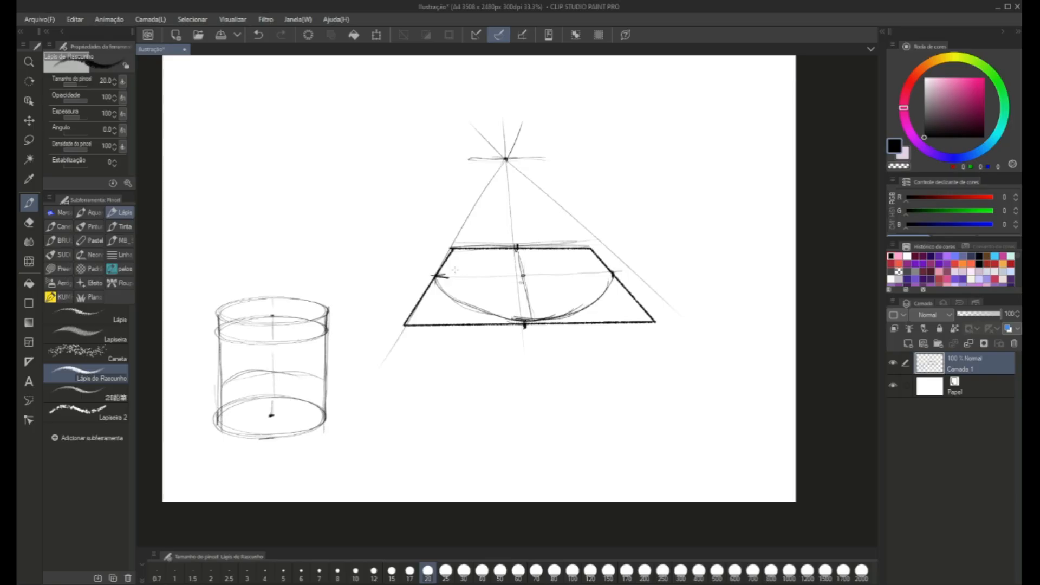
mouse_move(434, 278)
mouse_down()
mouse_move(551, 325)
mouse_move(589, 290)
mouse_move(594, 270)
mouse_move(540, 254)
mouse_move(591, 266)
mouse_up()
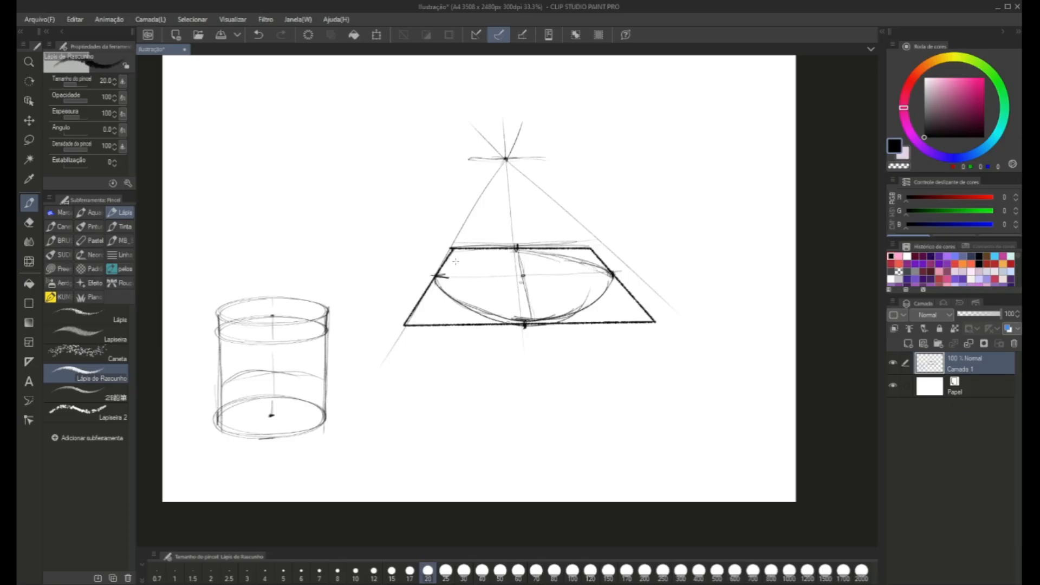
mouse_move(454, 263)
mouse_down()
mouse_move(515, 252)
mouse_move(438, 271)
mouse_move(505, 249)
mouse_up()
mouse_move(443, 280)
mouse_down()
mouse_move(463, 264)
mouse_move(441, 287)
mouse_move(483, 308)
mouse_up()
drag(442, 289, 532, 318)
drag(463, 304, 511, 317)
mouse_move(436, 280)
mouse_down()
mouse_move(443, 291)
mouse_move(448, 266)
mouse_move(506, 250)
mouse_up()
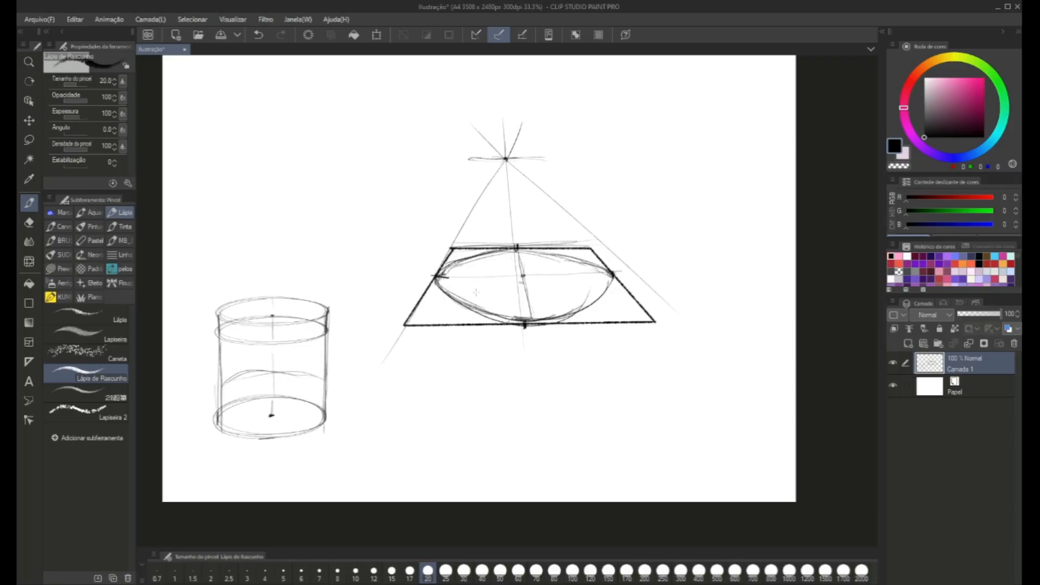
mouse_move(601, 294)
mouse_down()
mouse_move(610, 280)
mouse_move(601, 268)
mouse_move(514, 253)
mouse_up()
Draw an upward arrow from the ellipse's centre and raise vertical lines from the four corners of the floor plane.
drag(523, 275, 520, 228)
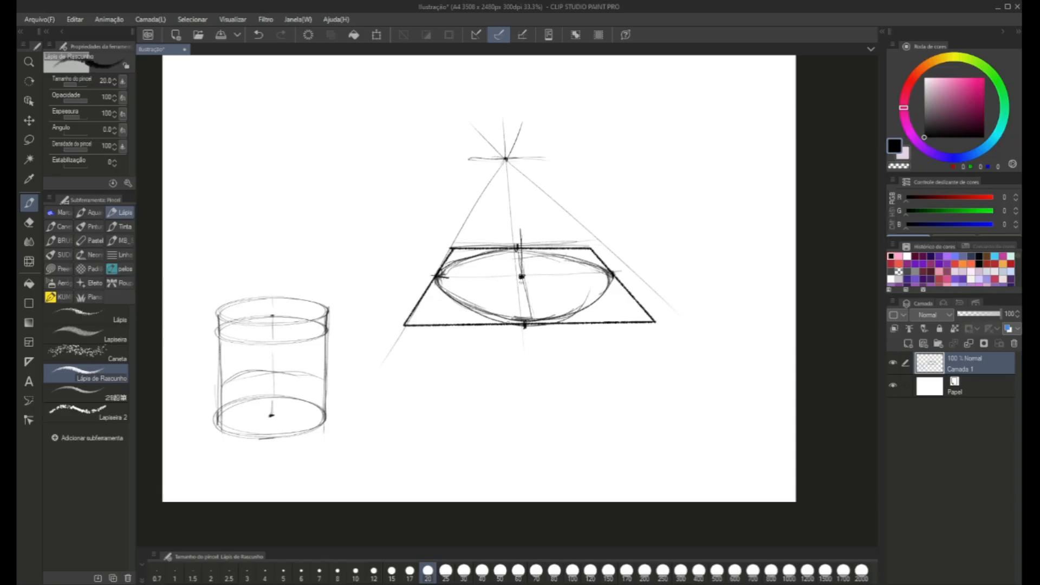
mouse_move(521, 252)
mouse_down()
mouse_move(520, 189)
mouse_move(516, 209)
mouse_move(526, 207)
mouse_move(515, 210)
mouse_up()
mouse_move(405, 324)
mouse_down()
mouse_move(413, 103)
mouse_move(411, 123)
mouse_up()
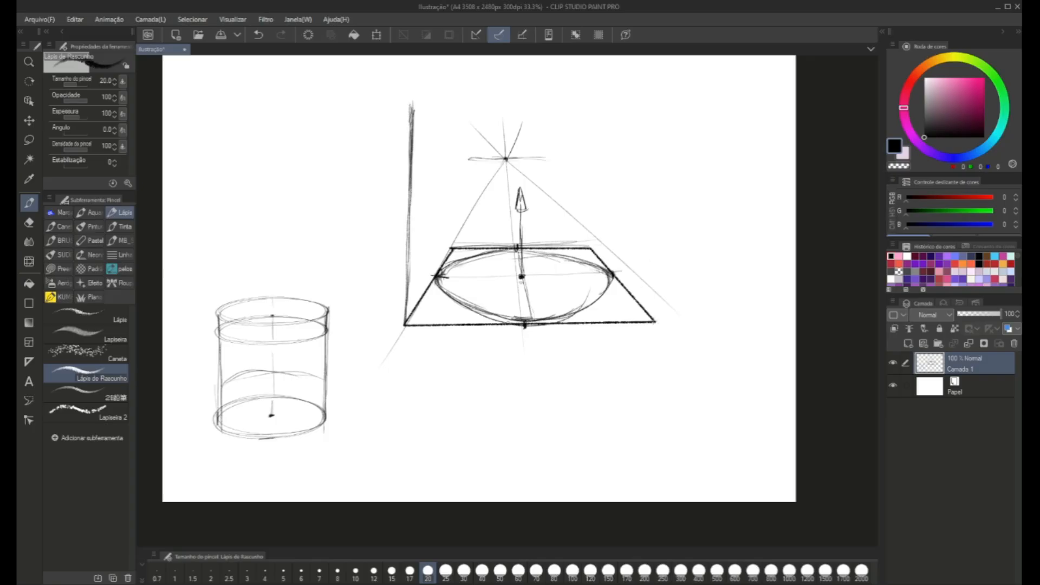
mouse_move(655, 321)
mouse_down()
mouse_move(656, 90)
mouse_move(656, 324)
mouse_up()
drag(656, 324, 656, 86)
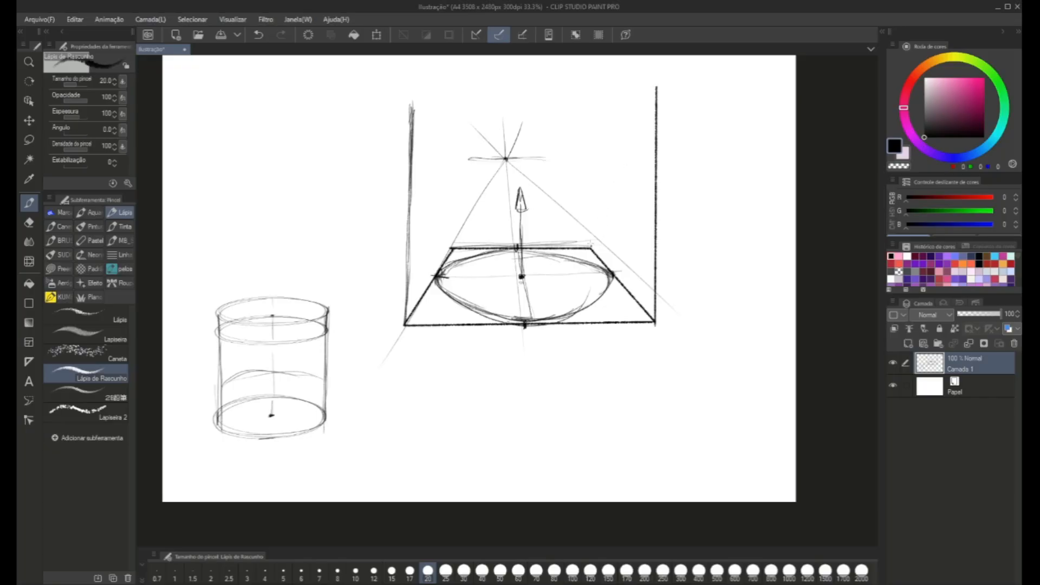
drag(590, 247, 594, 108)
click(453, 248)
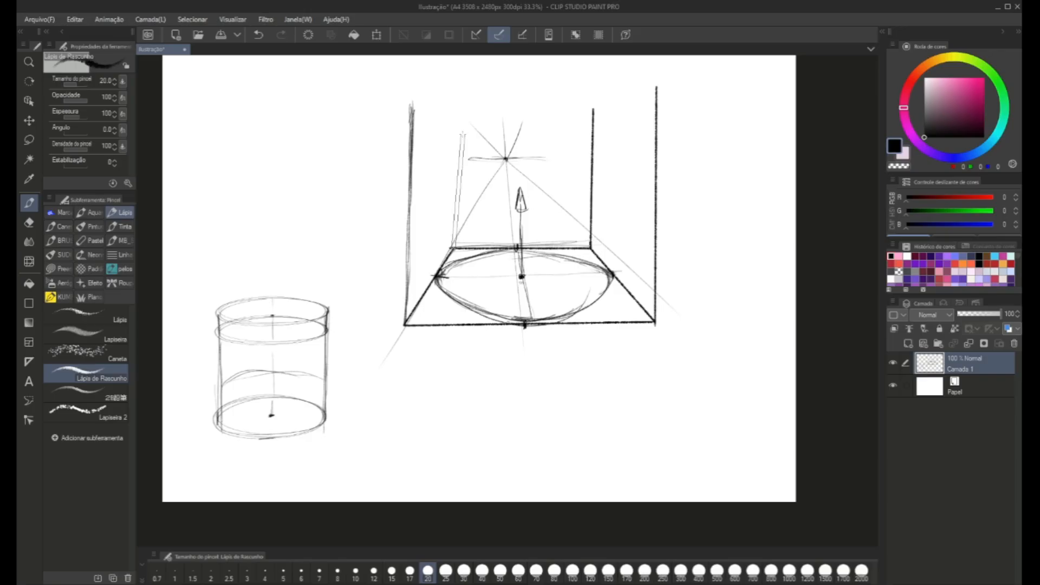
shift+click(455, 110)
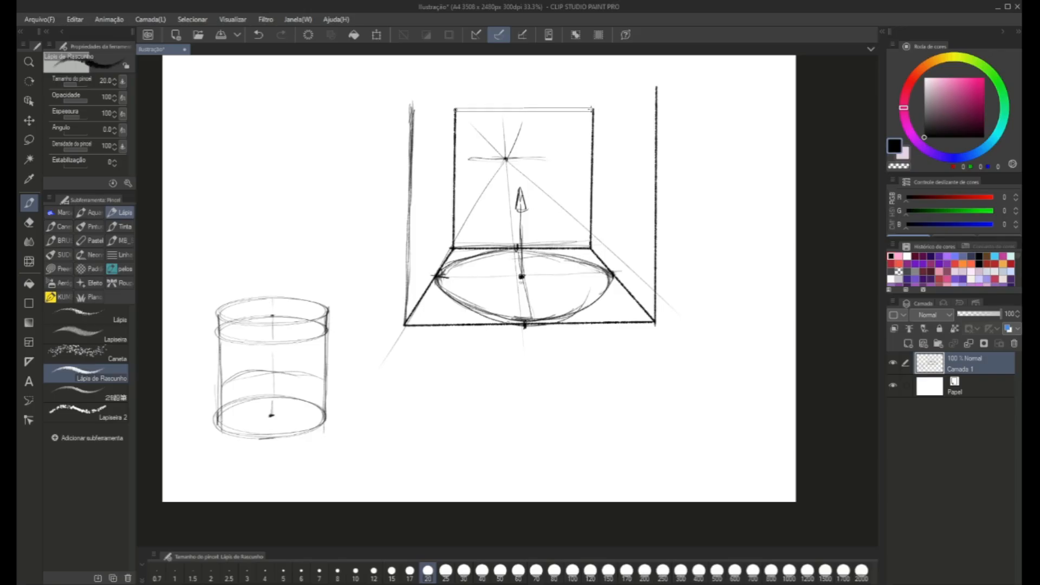
Connect the tops of the verticals with straight lines to close the perspective box, including both receding top edges.
shift+click(594, 109)
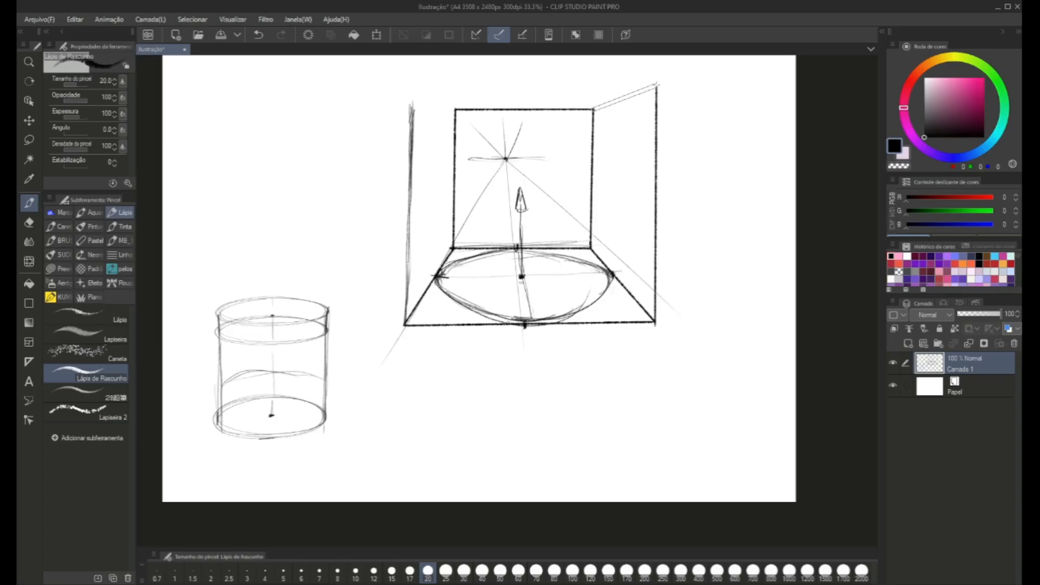
shift+click(657, 85)
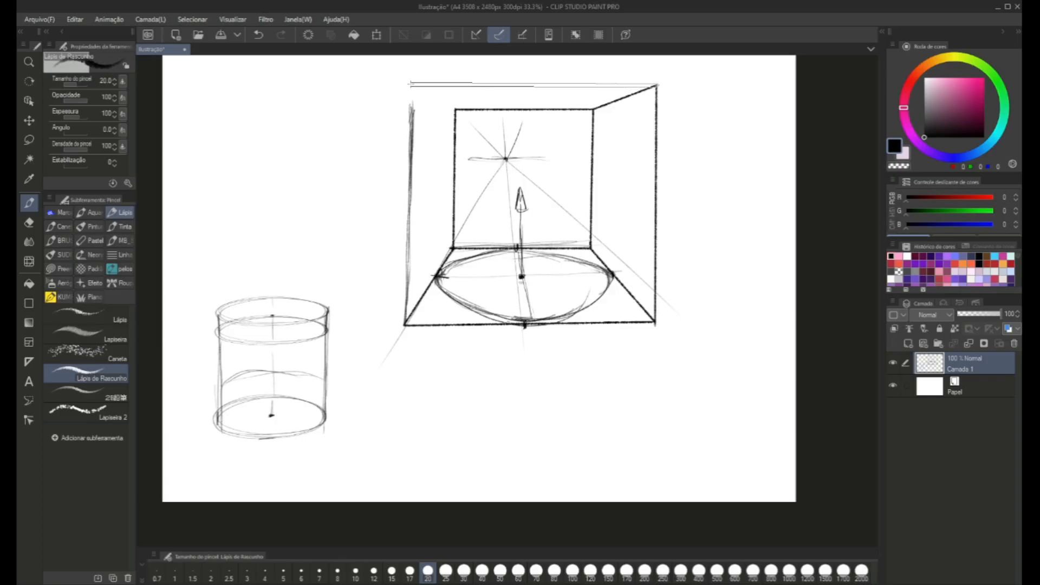
shift+click(410, 84)
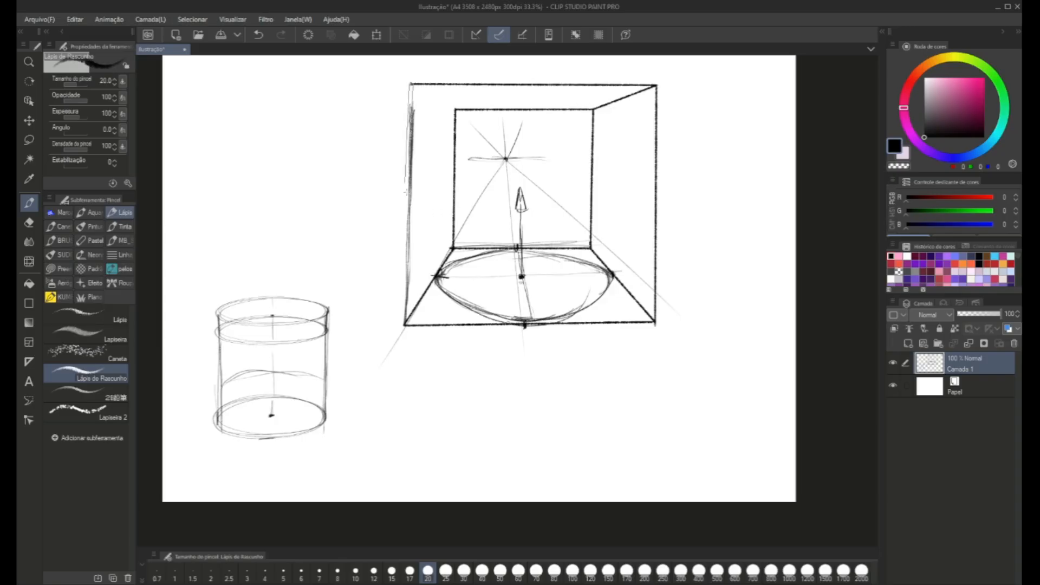
shift+click(405, 325)
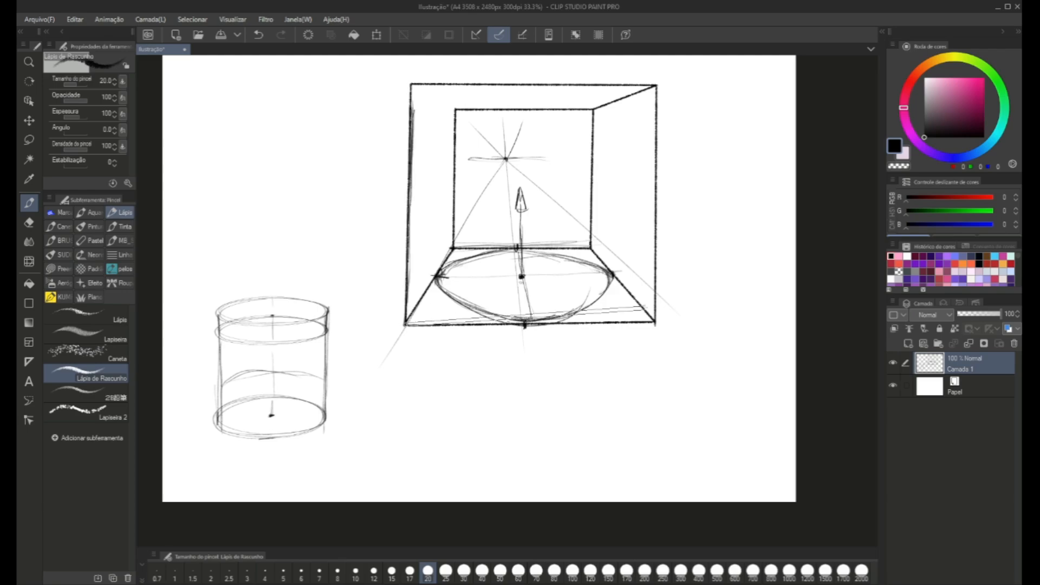
click(410, 85)
shift+click(456, 110)
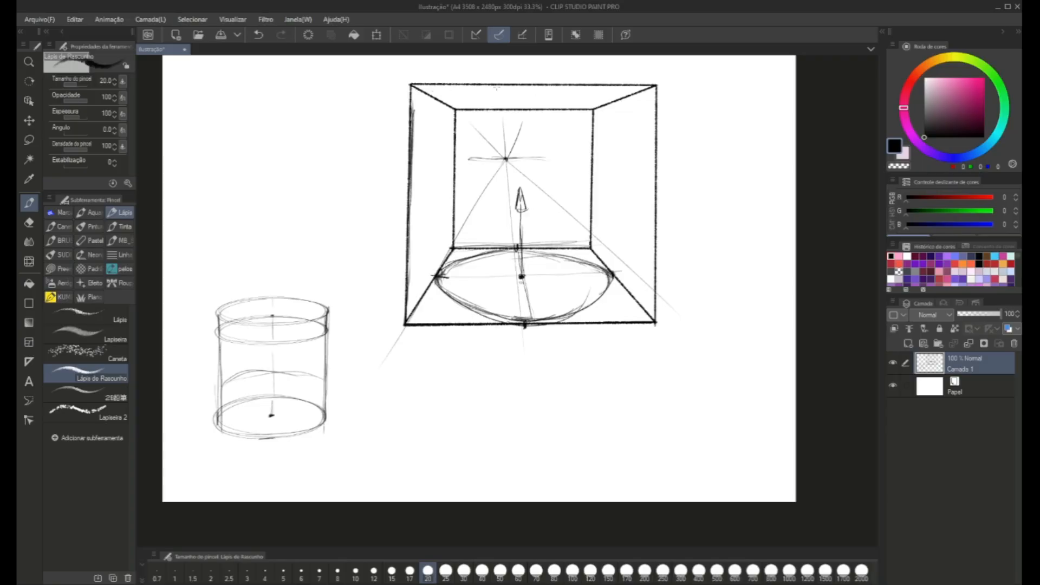
drag(493, 87, 463, 92)
With a pink pencil at size 25, draw straight vertical lines from the floor ellipse's four tangent points up to the box's top edges.
click(957, 78)
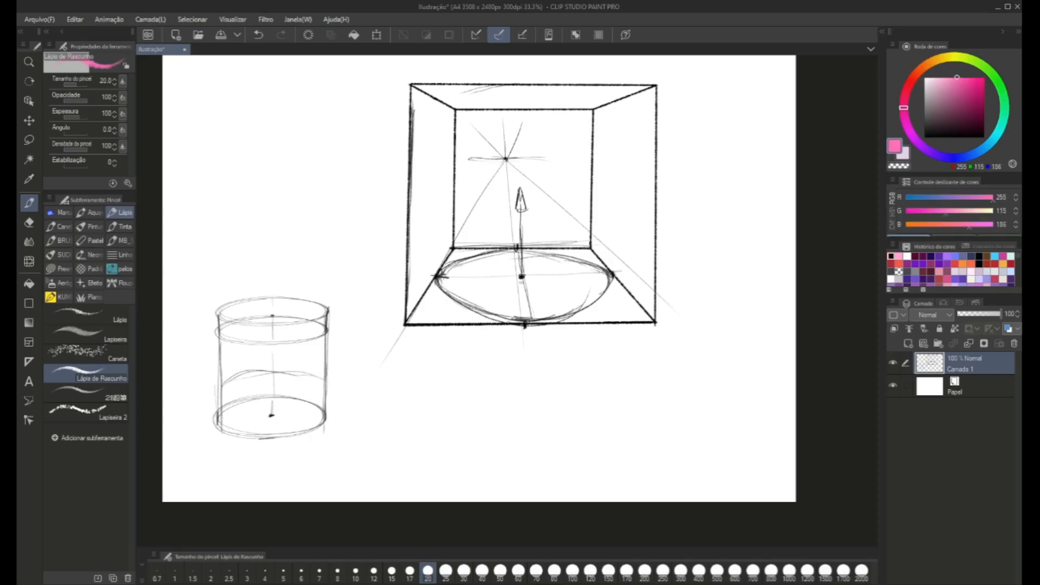
click(433, 274)
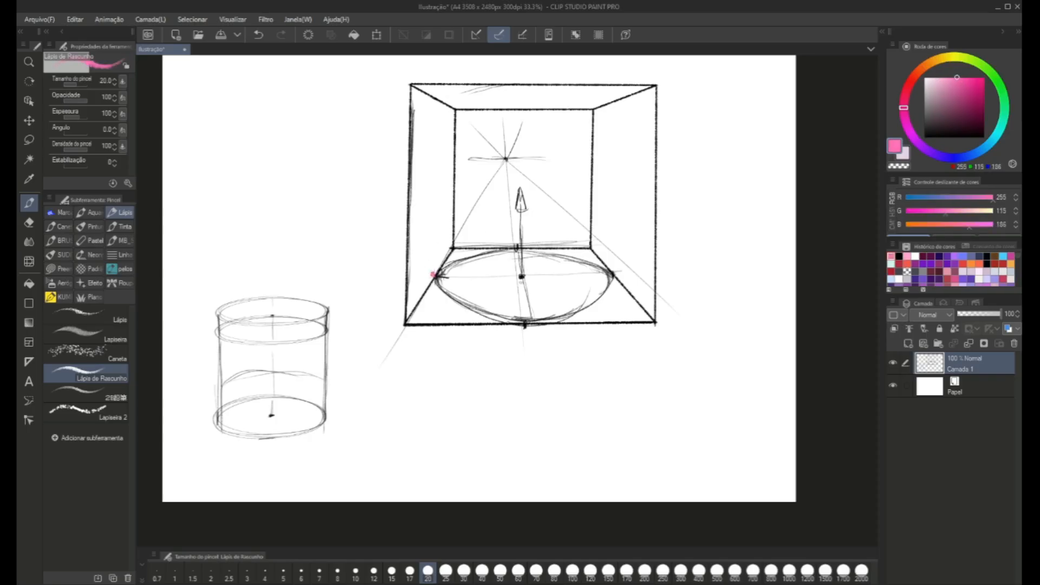
key(bracketright)
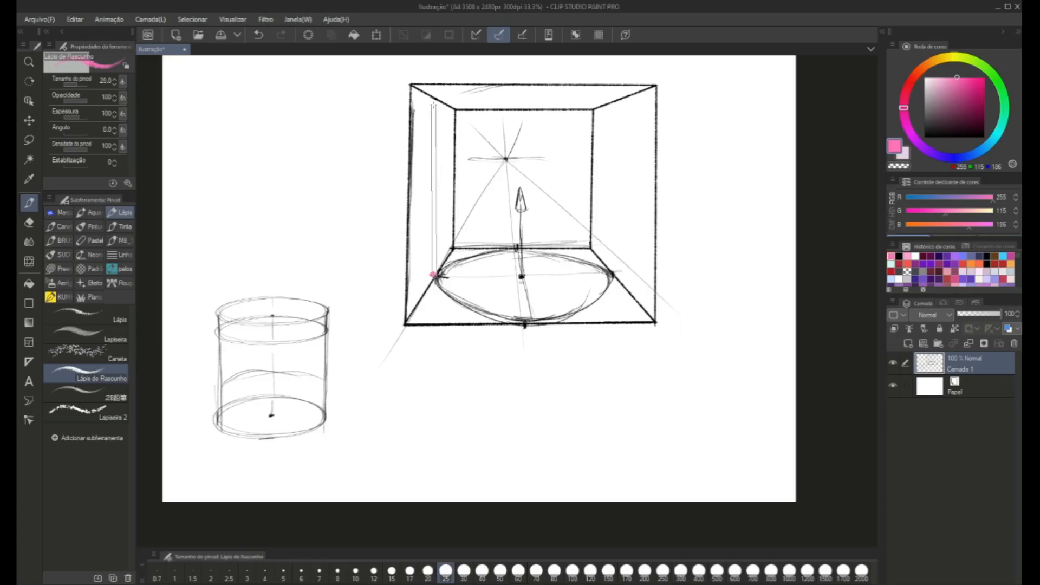
shift+click(437, 99)
click(528, 321)
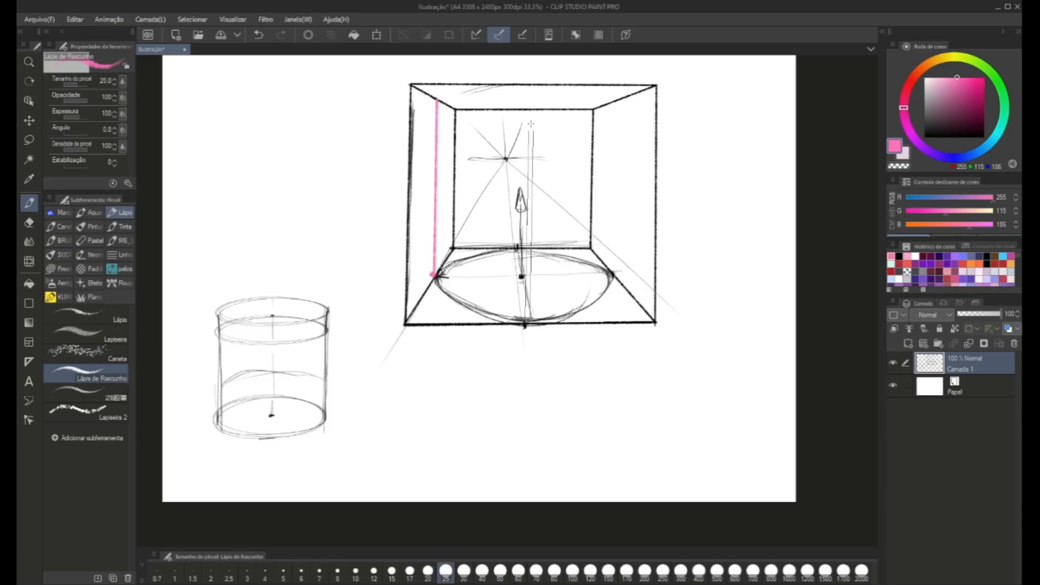
shift+click(532, 82)
key(ctrl+z)
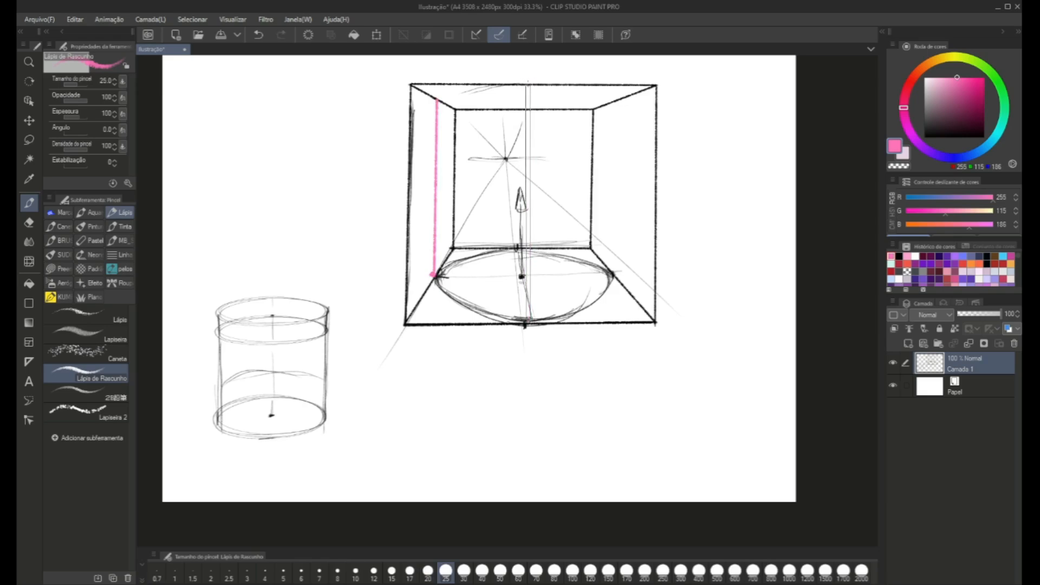
shift+click(527, 83)
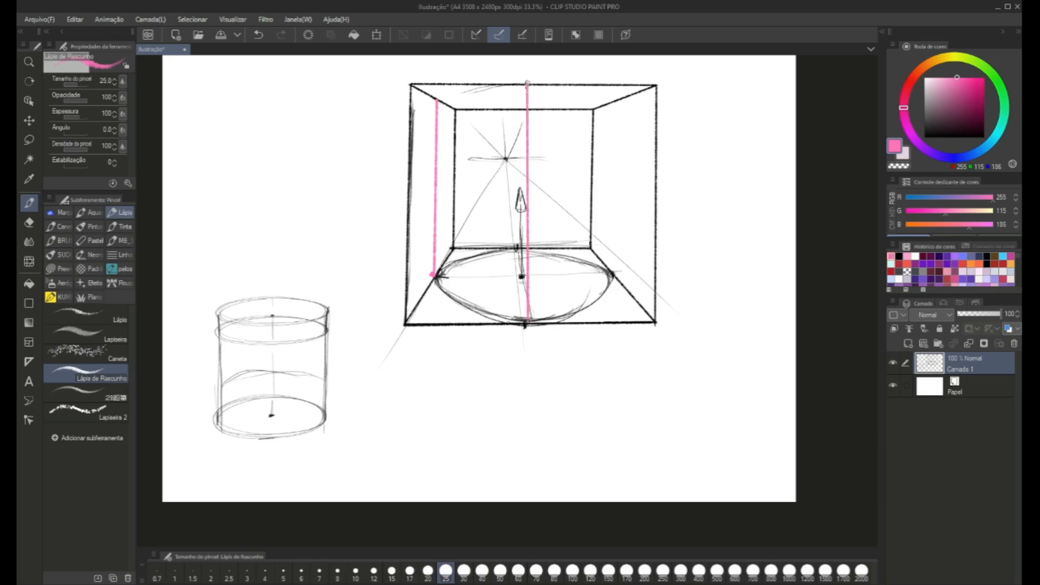
click(612, 274)
shift+click(617, 99)
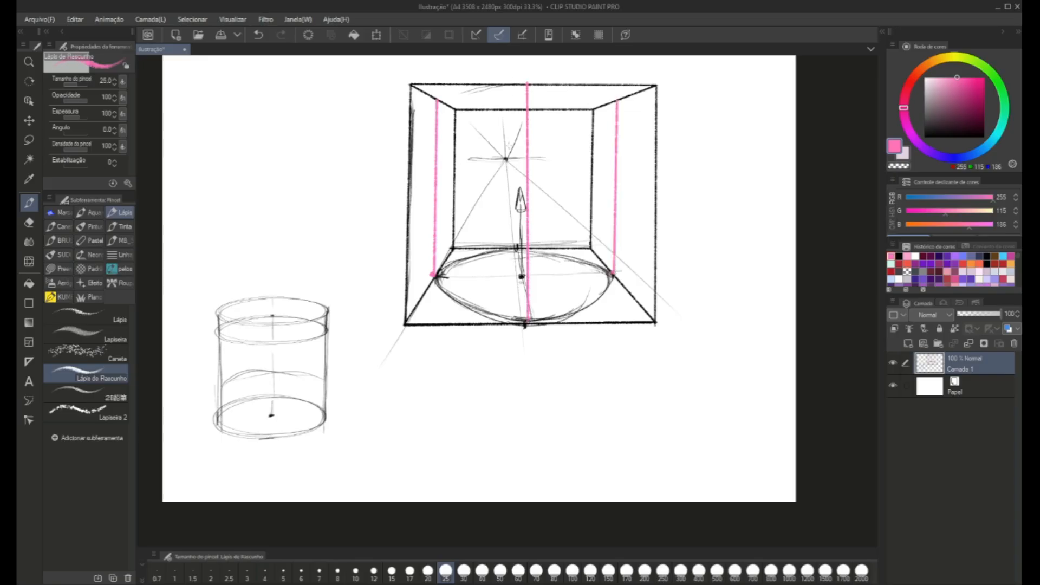
click(515, 248)
shift+click(517, 108)
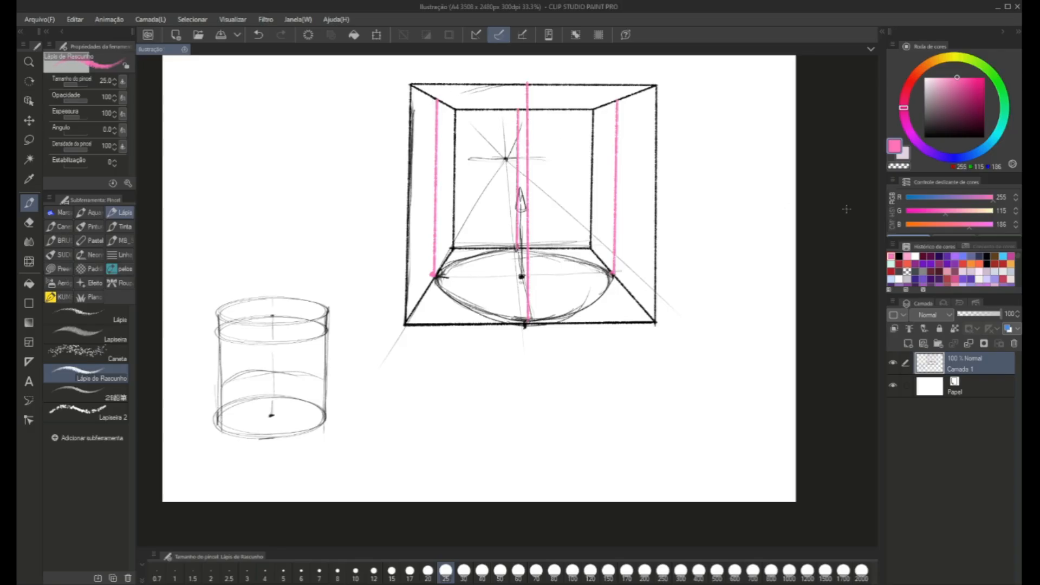
In black, sketch the start of an ellipse in the box's top face and draw the vertical axis between the two faces' centres.
drag(960, 132, 916, 149)
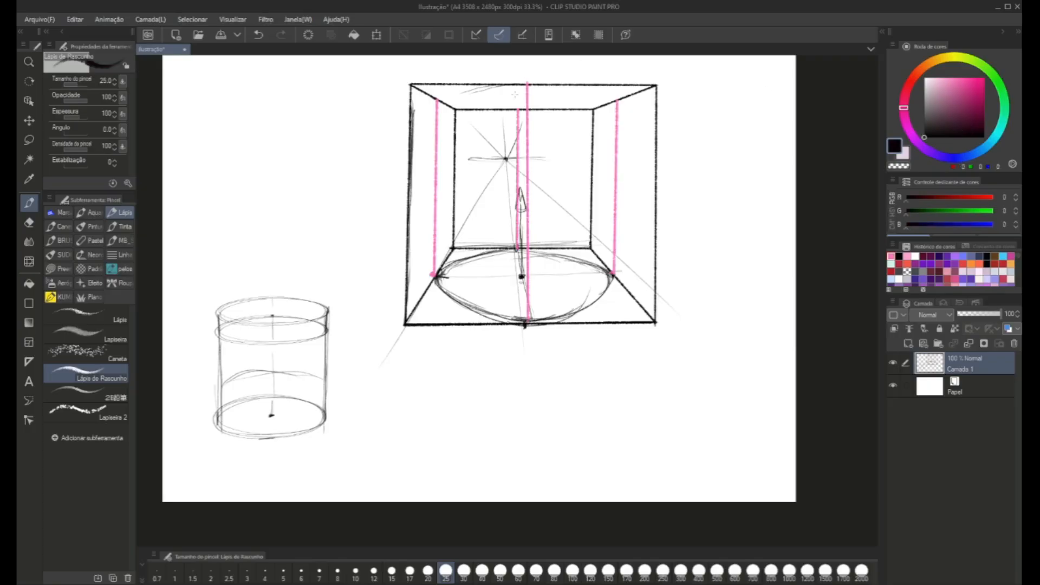
mouse_move(440, 98)
mouse_down()
mouse_move(514, 85)
mouse_move(481, 90)
mouse_up()
mouse_move(489, 83)
mouse_down()
mouse_move(435, 103)
mouse_move(481, 102)
mouse_up()
drag(460, 101, 449, 108)
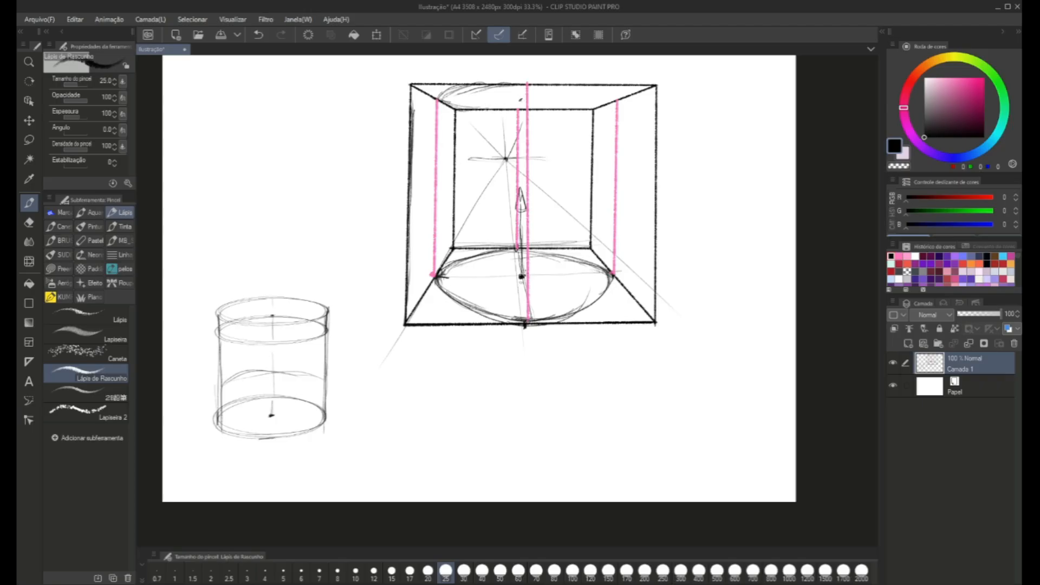
mouse_move(521, 271)
mouse_down()
mouse_move(521, 100)
mouse_move(523, 239)
mouse_up()
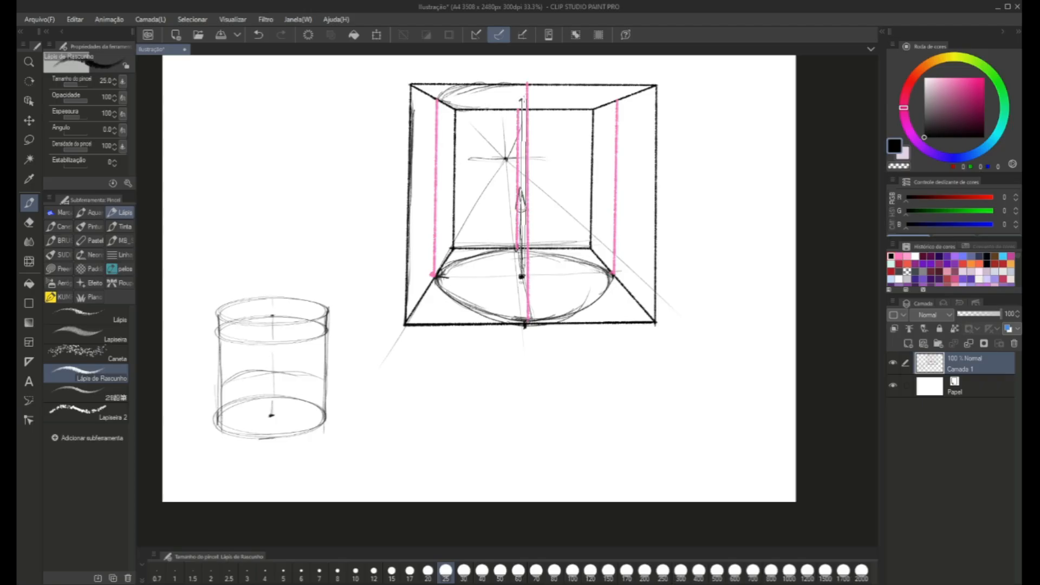
drag(523, 98, 523, 270)
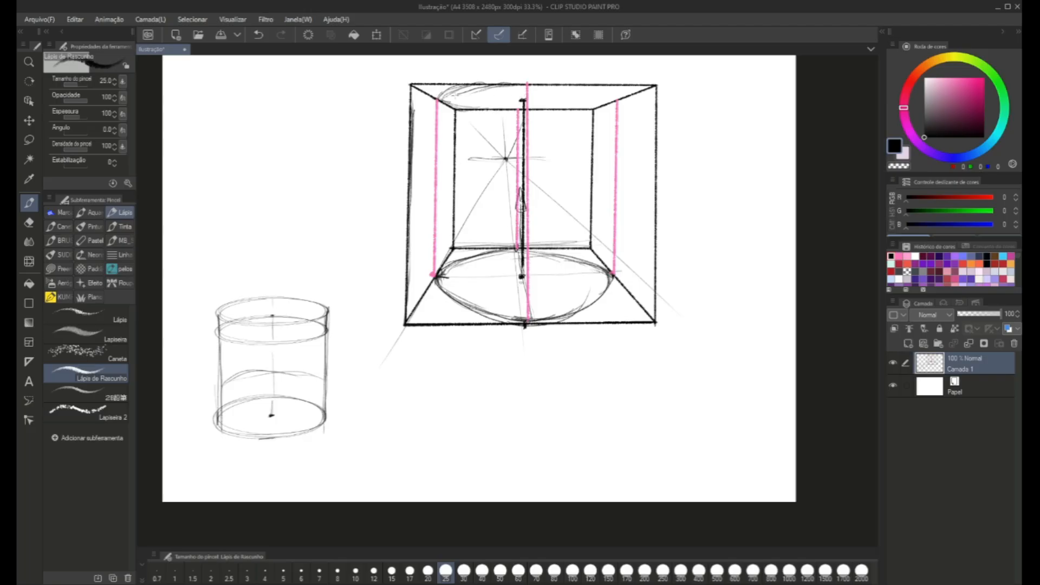
Complete the ellipse in the box's top face through the tops of the pink lines and strengthen its outline.
drag(437, 109, 475, 87)
mouse_move(444, 108)
mouse_down()
mouse_move(474, 102)
mouse_move(484, 86)
mouse_up()
mouse_move(580, 102)
mouse_down()
mouse_move(602, 107)
mouse_move(617, 88)
mouse_move(595, 86)
mouse_up()
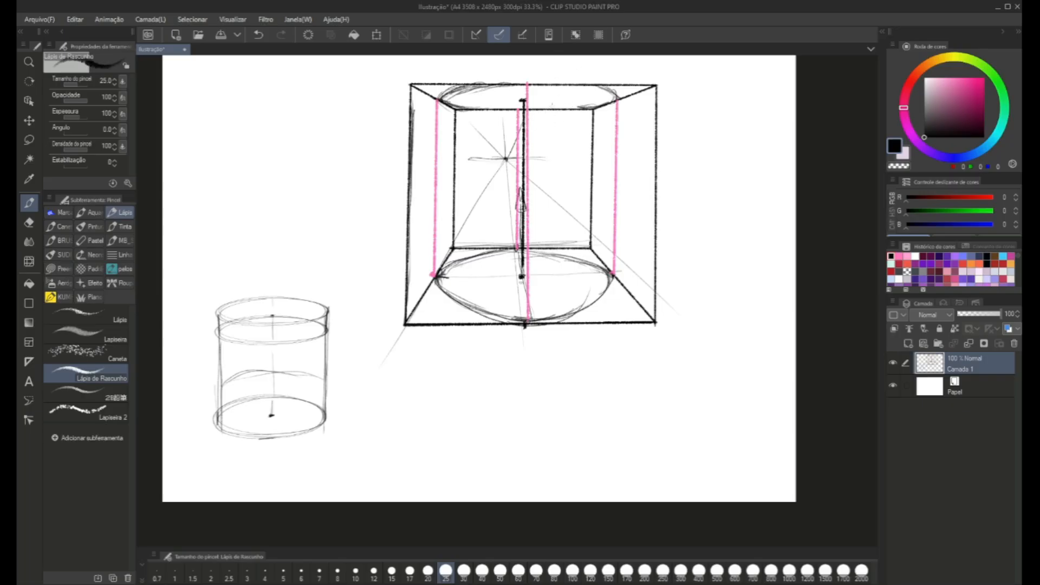
mouse_move(445, 95)
mouse_down()
mouse_move(460, 105)
mouse_move(439, 86)
mouse_move(530, 86)
mouse_up()
drag(604, 92, 618, 102)
drag(556, 83, 619, 98)
drag(523, 84, 614, 93)
mouse_move(451, 101)
mouse_down()
mouse_move(510, 109)
mouse_move(478, 109)
mouse_up()
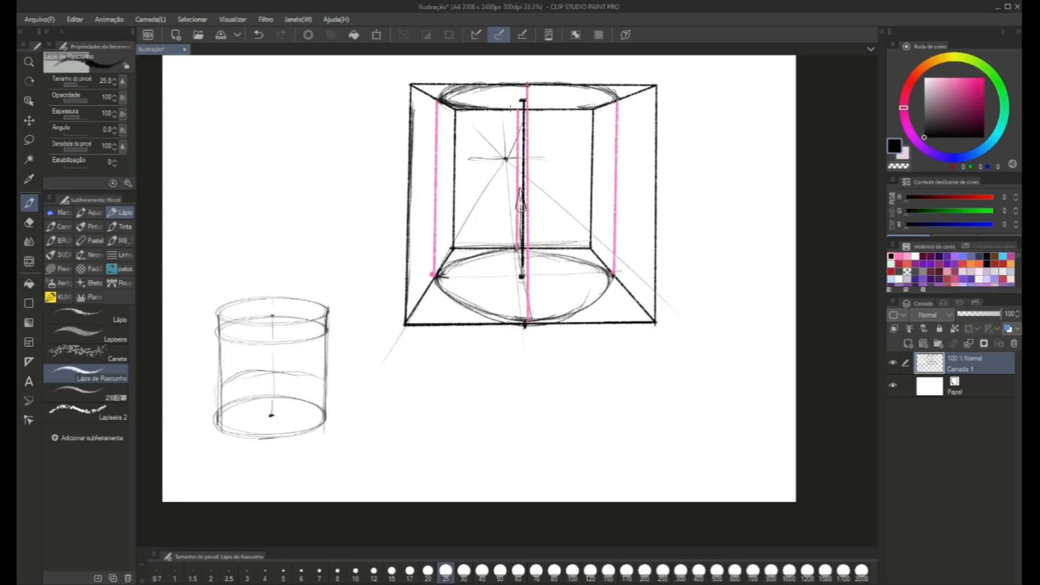
drag(606, 101, 472, 106)
Draw the cylinder's two sides between the ellipses over the outer pink lines, and number the two cylinder drawings 1 and 2.
mouse_move(438, 272)
mouse_down()
mouse_move(438, 101)
mouse_move(439, 225)
mouse_up()
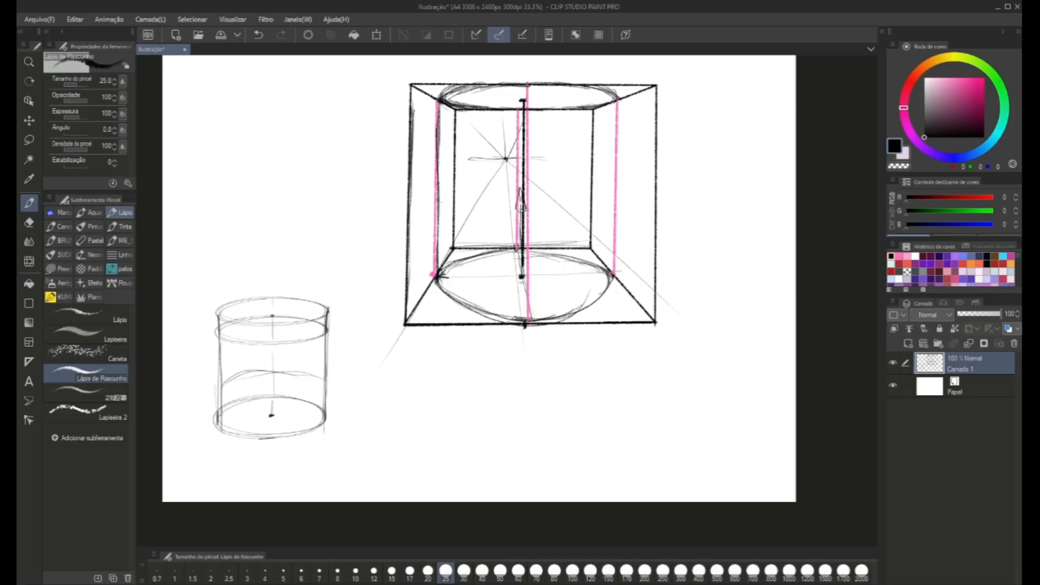
mouse_move(611, 222)
mouse_down()
mouse_move(613, 292)
mouse_move(613, 108)
mouse_move(614, 151)
mouse_up()
drag(614, 103, 611, 244)
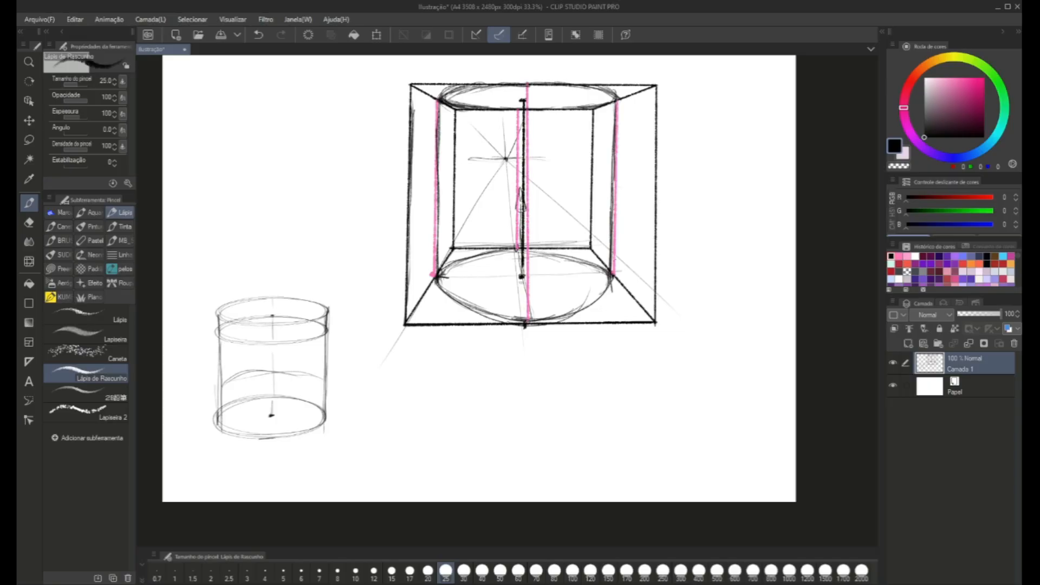
drag(613, 176, 608, 286)
drag(438, 101, 433, 275)
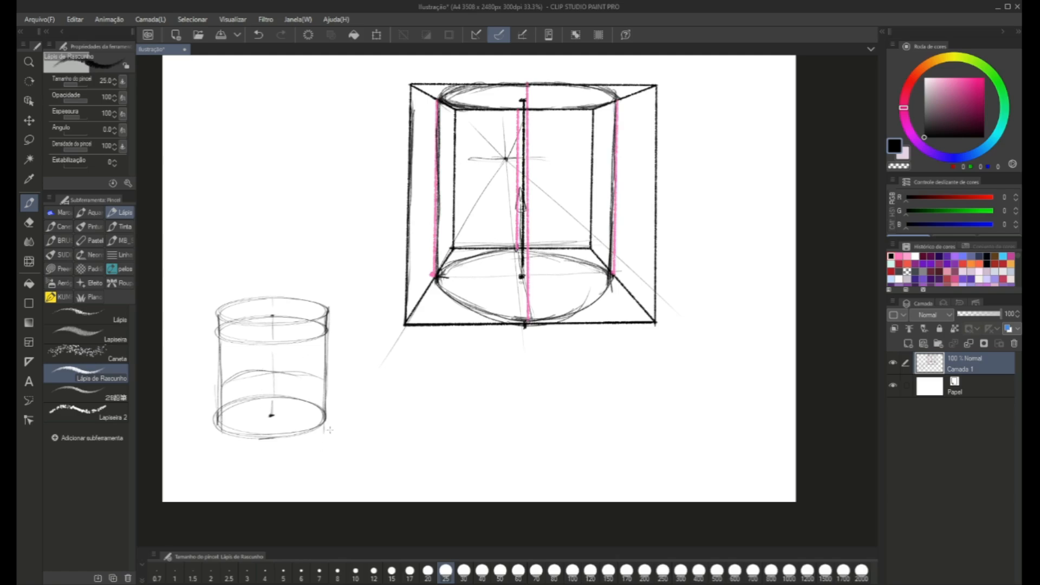
mouse_move(329, 430)
mouse_down()
mouse_move(332, 418)
mouse_move(328, 433)
mouse_up()
drag(662, 304, 675, 317)
Lasso the boxed cylinder with its number 2, scale it to 66%, and move it down beside the first cylinder.
key(m)
mouse_move(397, 352)
mouse_down()
mouse_move(378, 321)
mouse_move(349, 177)
mouse_move(428, 36)
mouse_move(584, 60)
mouse_move(730, 152)
mouse_move(455, 422)
mouse_up()
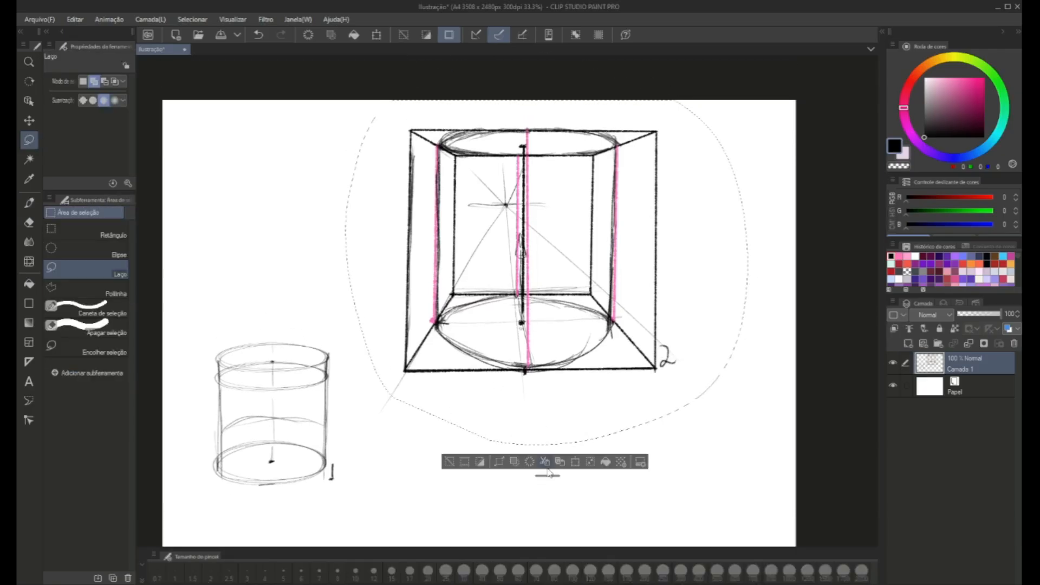
click(573, 463)
mouse_move(747, 100)
mouse_down()
mouse_move(639, 168)
mouse_move(608, 272)
mouse_up()
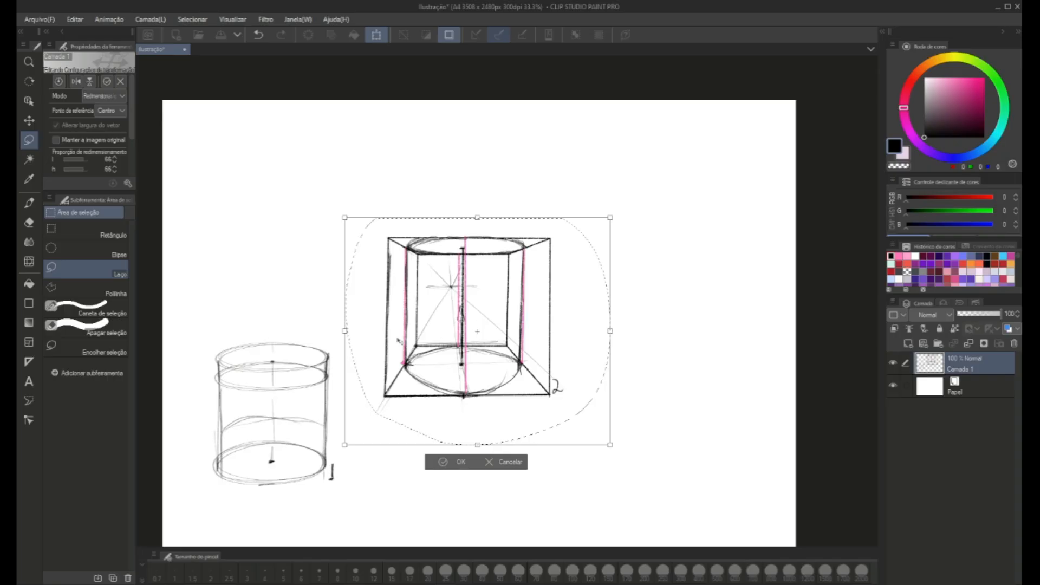
drag(395, 342, 390, 416)
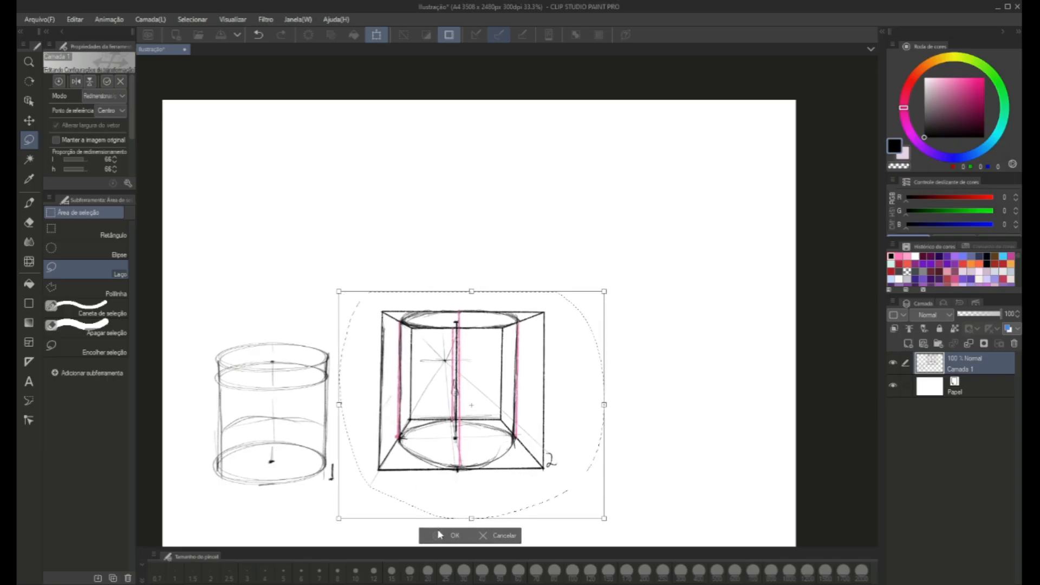
click(440, 536)
Clear the selection, return to the pencil, and set the drawing colour to red with R 185.
drag(378, 462, 393, 389)
key(p)
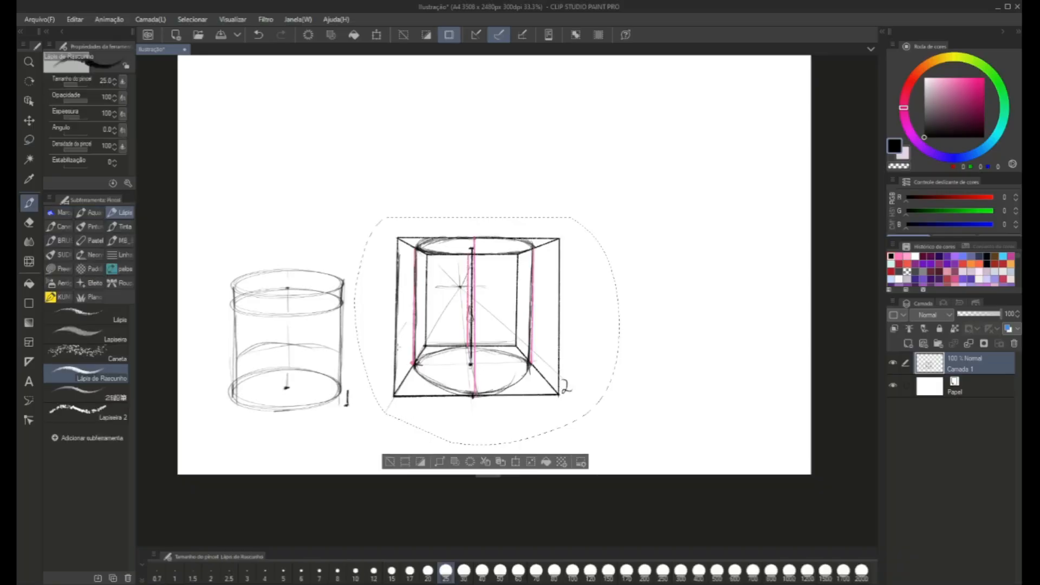
click(390, 461)
scroll(396, 420, up, 1)
drag(395, 420, 484, 451)
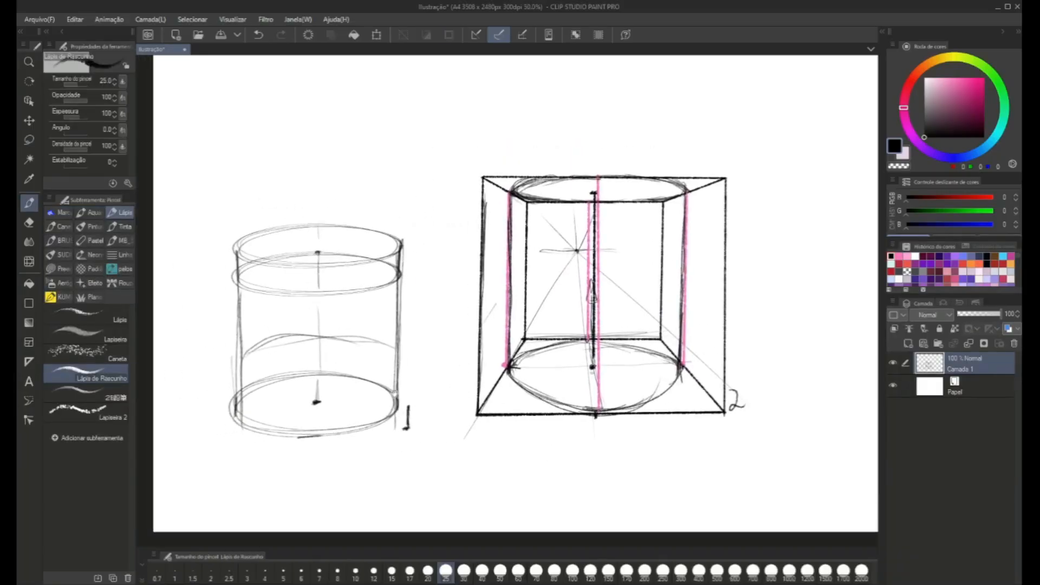
click(970, 197)
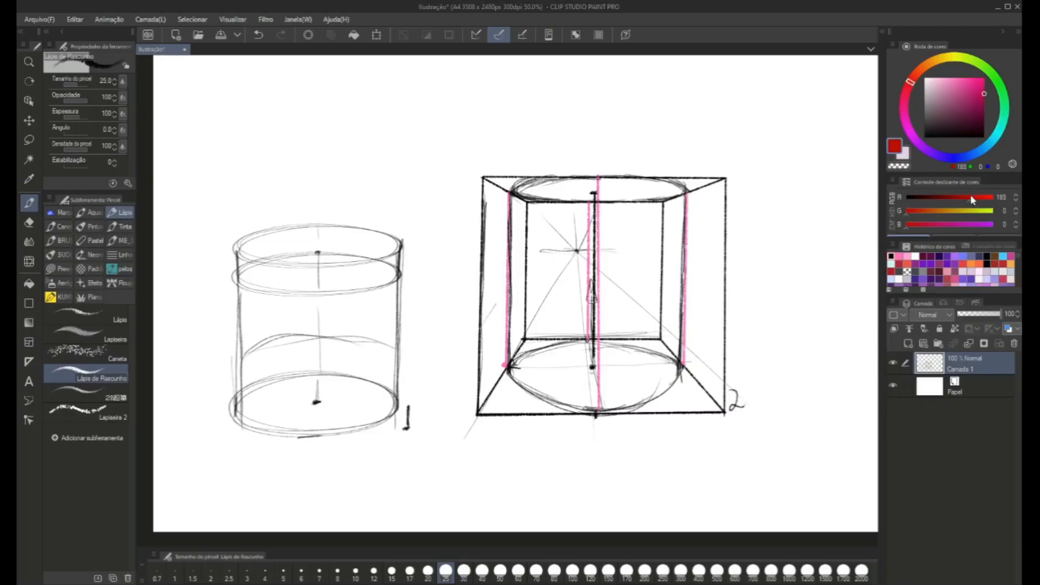
drag(970, 197, 995, 197)
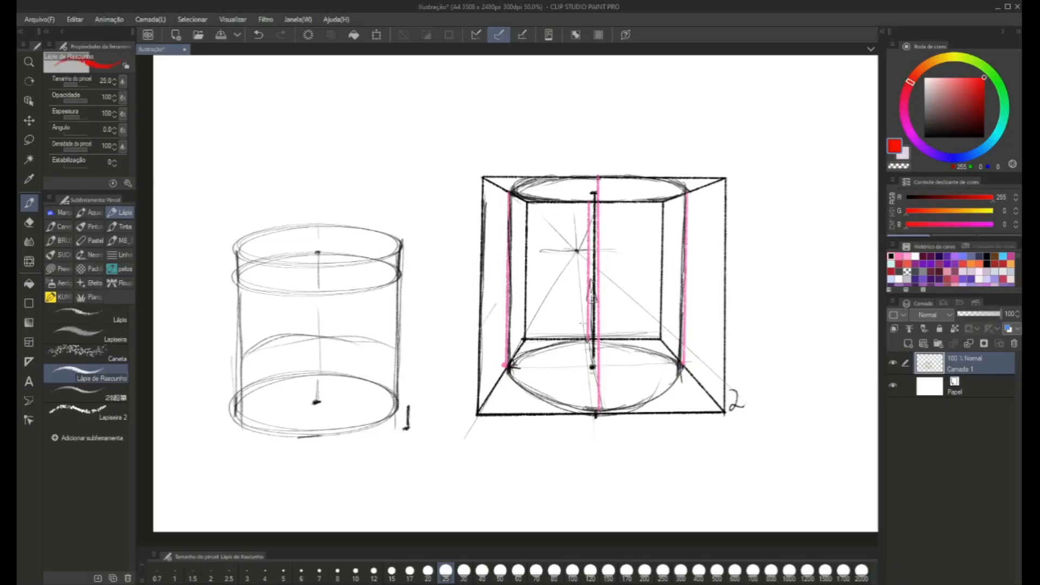
mouse_move(540, 378)
mouse_down()
mouse_move(520, 359)
mouse_move(536, 375)
mouse_up()
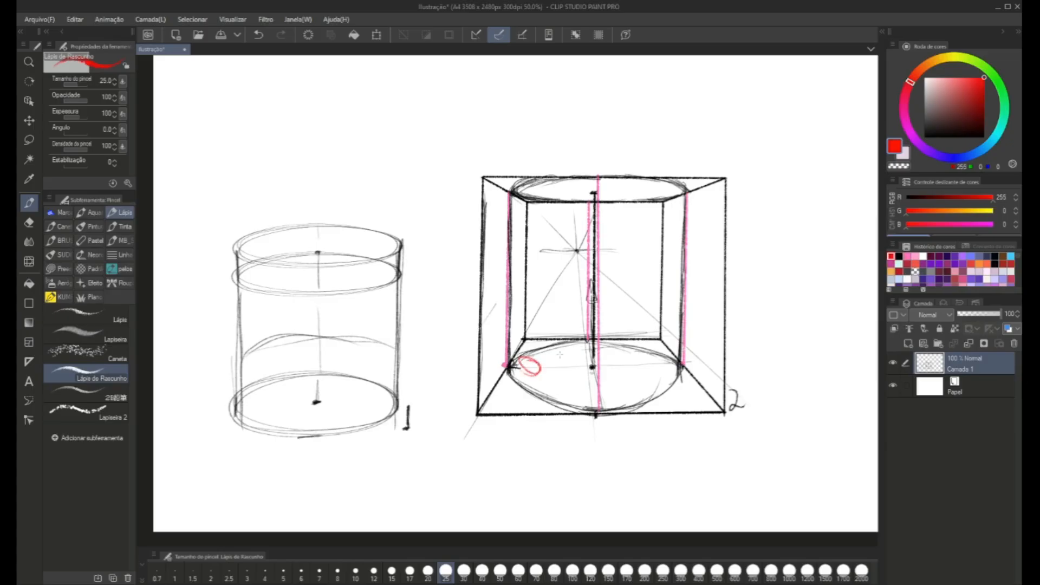
key(ctrl+z)
drag(594, 388, 582, 344)
drag(591, 190, 599, 173)
key(ctrl+z)
Set the drawing colour to black and add a new layer above the cylinder drawings.
click(924, 137)
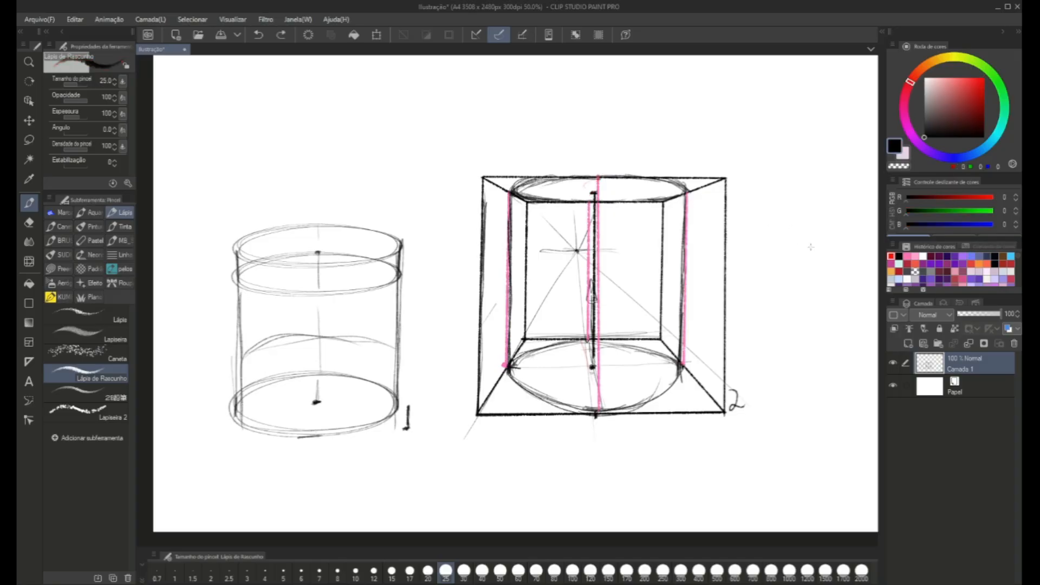
click(908, 344)
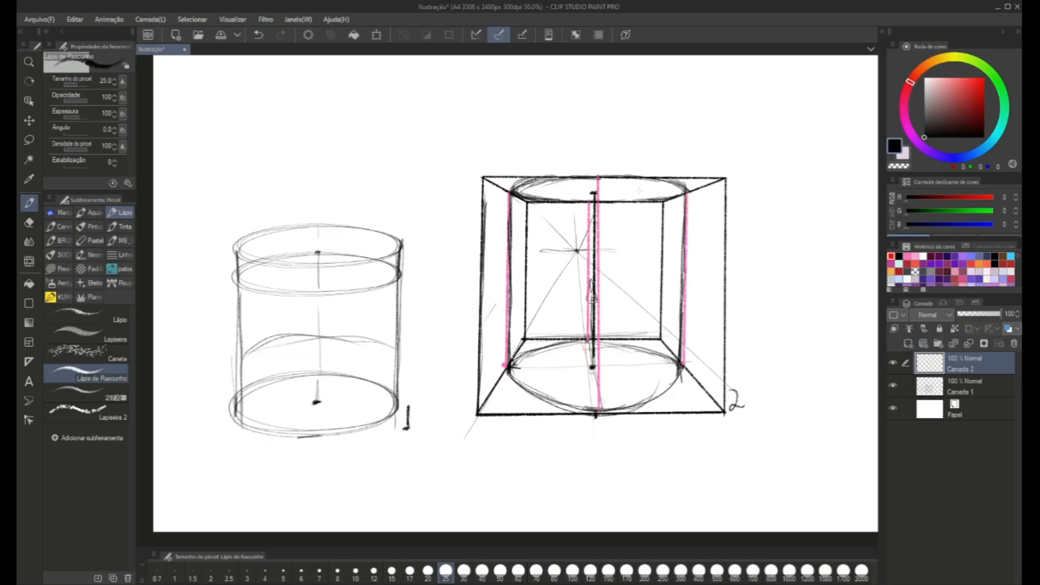
drag(665, 261, 475, 307)
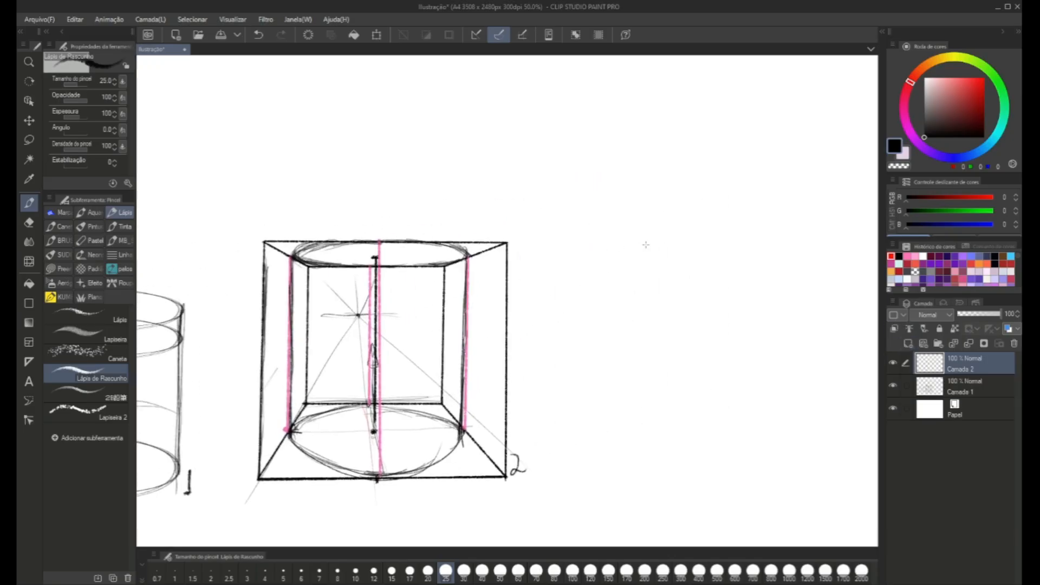
Sketch the roughly square body outline of a small mug in the empty space beside cylinder 2.
mouse_move(606, 258)
mouse_down()
mouse_move(689, 254)
mouse_move(613, 284)
mouse_move(619, 324)
mouse_up()
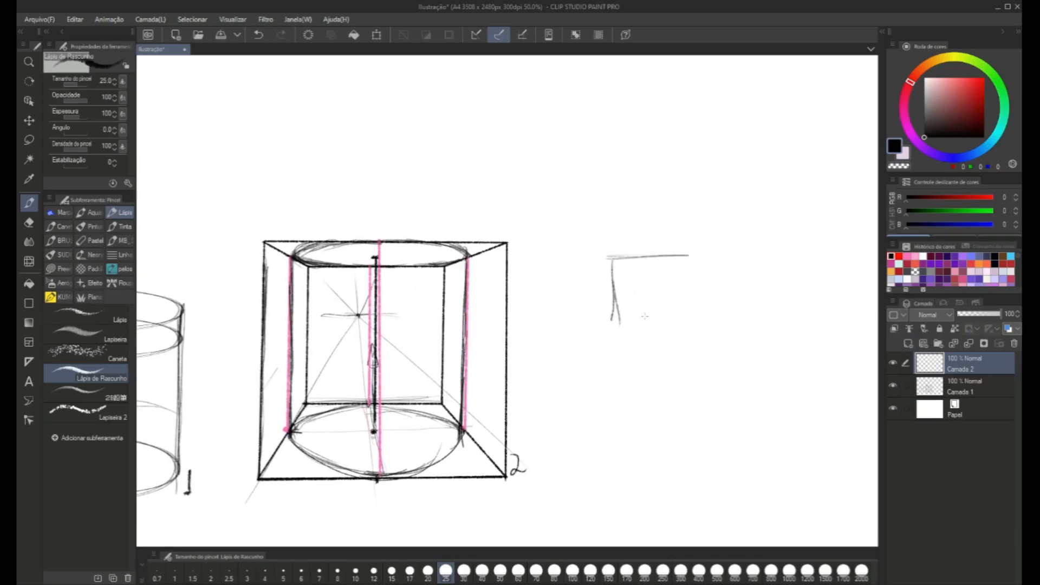
drag(613, 257, 607, 332)
drag(612, 275, 610, 319)
drag(687, 254, 682, 321)
mouse_move(686, 272)
mouse_down()
mouse_move(655, 337)
mouse_move(619, 331)
mouse_up()
mouse_move(619, 331)
mouse_down()
mouse_move(672, 334)
mouse_move(617, 333)
mouse_up()
mouse_move(617, 332)
mouse_down()
mouse_move(607, 306)
mouse_move(683, 329)
mouse_up()
drag(681, 293, 683, 334)
Add a curved handle to the mug and darken both sides of its body.
mouse_move(611, 264)
mouse_down()
mouse_move(594, 306)
mouse_move(591, 285)
mouse_move(598, 320)
mouse_up()
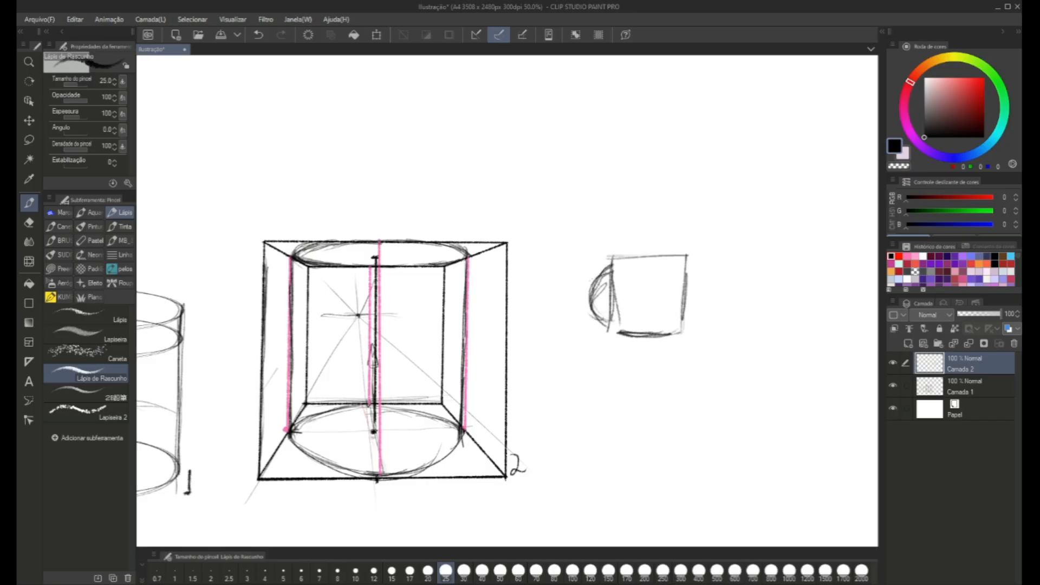
drag(612, 260, 613, 325)
mouse_move(615, 281)
mouse_down()
mouse_move(616, 332)
mouse_move(676, 337)
mouse_move(685, 268)
mouse_up()
drag(685, 322, 684, 269)
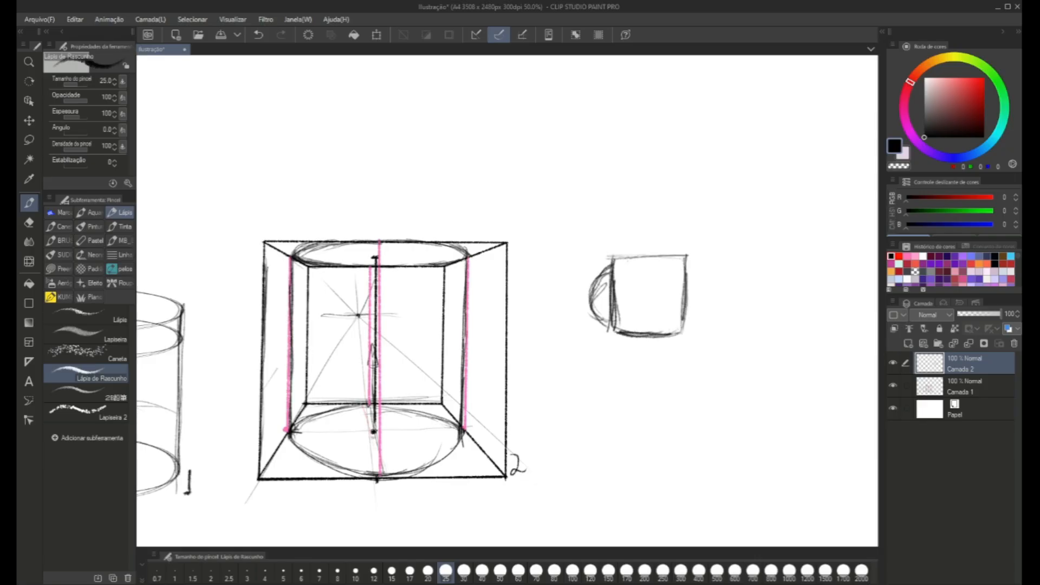
Draw narrow ellipses for the mug's rim and base.
mouse_move(608, 260)
mouse_down()
mouse_move(683, 257)
mouse_move(640, 262)
mouse_up()
mouse_move(689, 256)
mouse_down()
mouse_move(616, 263)
mouse_move(684, 260)
mouse_up()
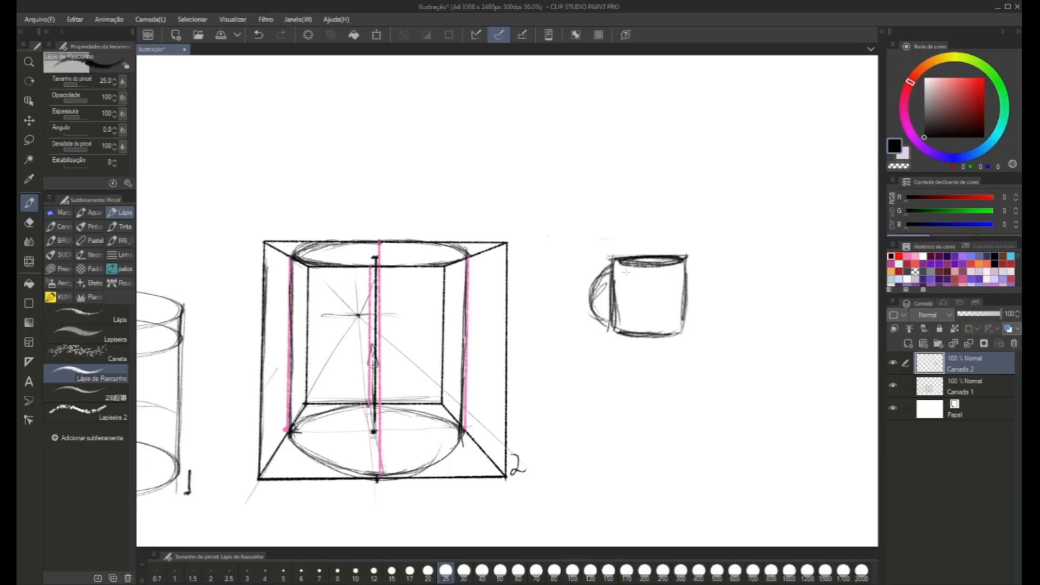
mouse_move(622, 327)
mouse_down()
mouse_move(679, 324)
mouse_move(617, 331)
mouse_move(669, 332)
mouse_up()
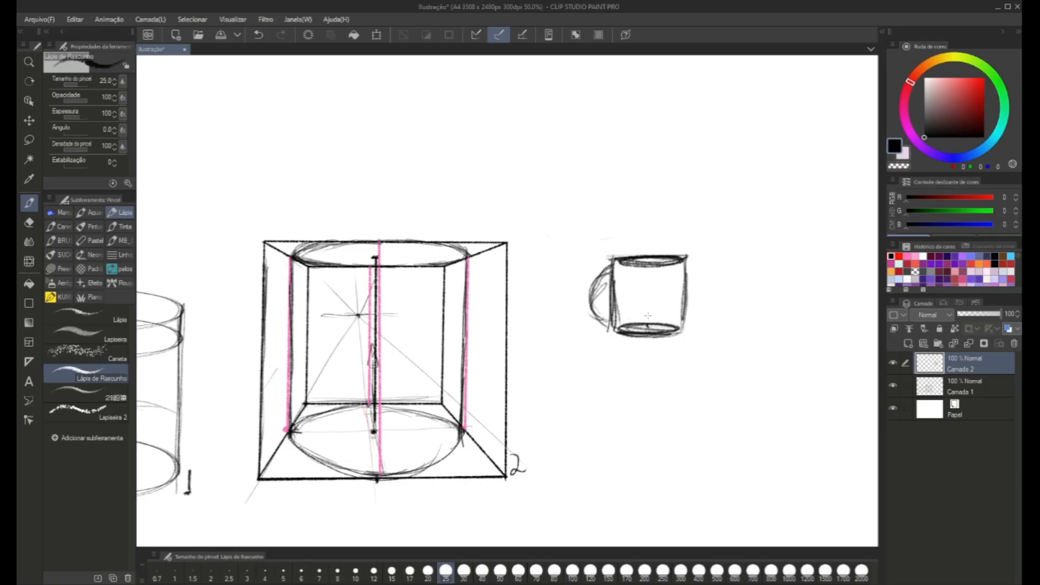
Draw the mug's vertical centre axis, erase the hidden lines inside the base ellipse, and darken the handle and body outline.
drag(651, 267, 649, 325)
mouse_move(607, 274)
mouse_down()
mouse_move(589, 290)
mouse_move(610, 317)
mouse_move(600, 311)
mouse_move(595, 289)
mouse_move(602, 311)
mouse_move(669, 326)
mouse_move(634, 329)
mouse_up()
key(c)
mouse_move(627, 326)
mouse_down()
mouse_move(674, 327)
mouse_move(630, 327)
mouse_up()
mouse_move(628, 325)
mouse_down()
mouse_move(673, 323)
mouse_move(661, 326)
mouse_up()
key(c)
mouse_move(631, 265)
mouse_down()
mouse_move(675, 262)
mouse_move(621, 265)
mouse_move(681, 265)
mouse_move(633, 259)
mouse_move(616, 335)
mouse_up()
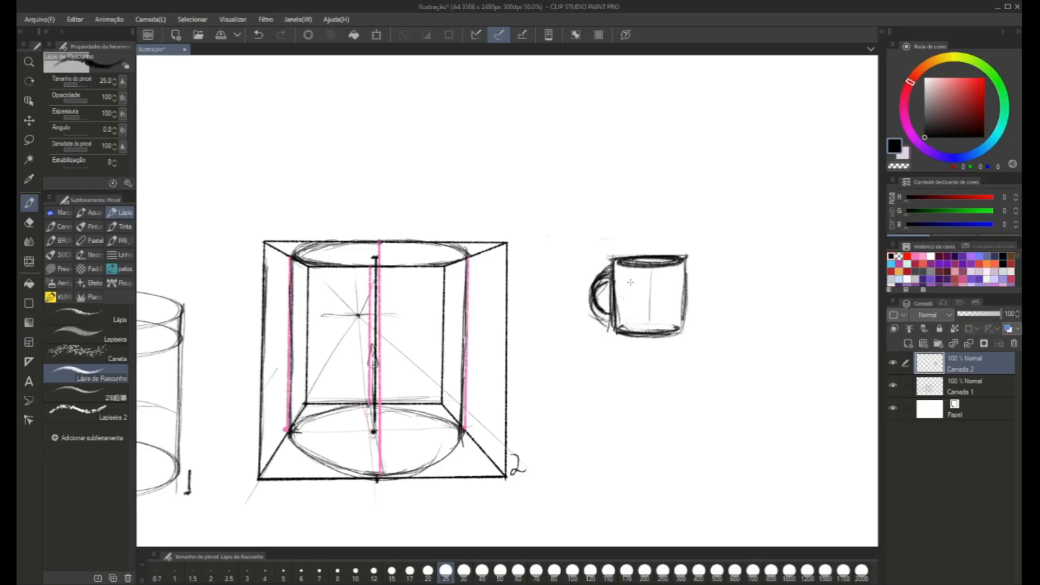
Clean up the inside of the mug's rim ellipse with transparent colour and redraw its outline in black.
key(c)
mouse_move(620, 264)
mouse_down()
mouse_move(677, 262)
mouse_move(671, 268)
mouse_up()
key(c)
mouse_move(681, 261)
mouse_down()
mouse_move(624, 268)
mouse_move(679, 267)
mouse_move(677, 257)
mouse_up()
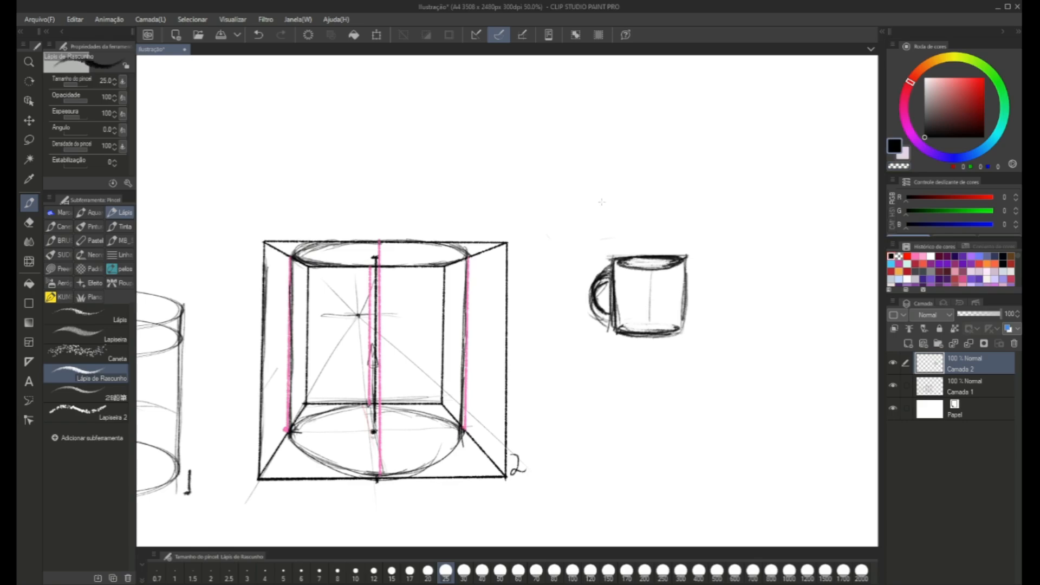
Sketch a flat tilted ellipse with a scribbled label inside it, above cylinder 1.
scroll(597, 301, down, 1)
drag(600, 312, 495, 310)
scroll(477, 294, down, 1)
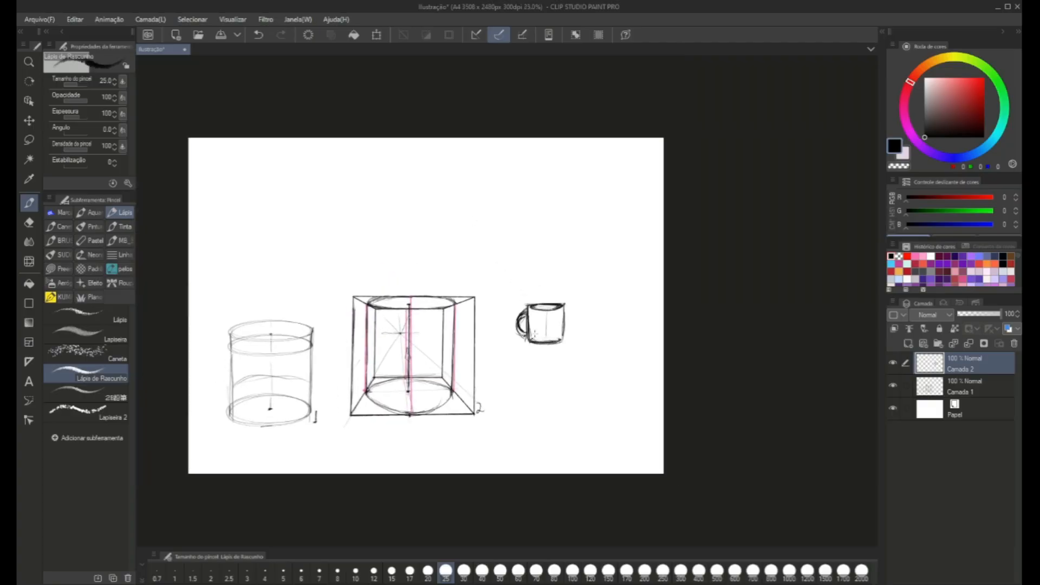
key(c)
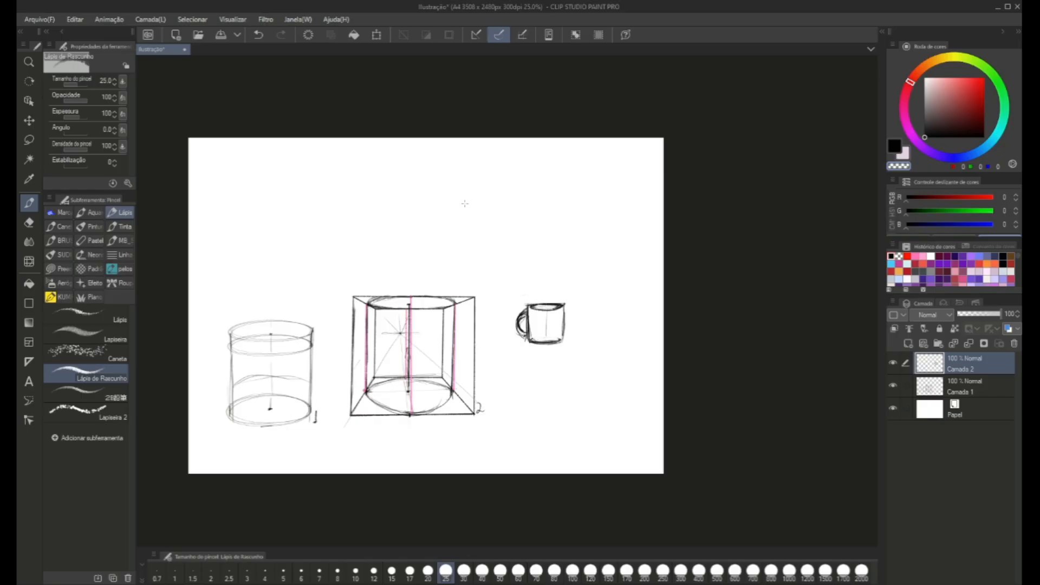
scroll(464, 203, up, 1)
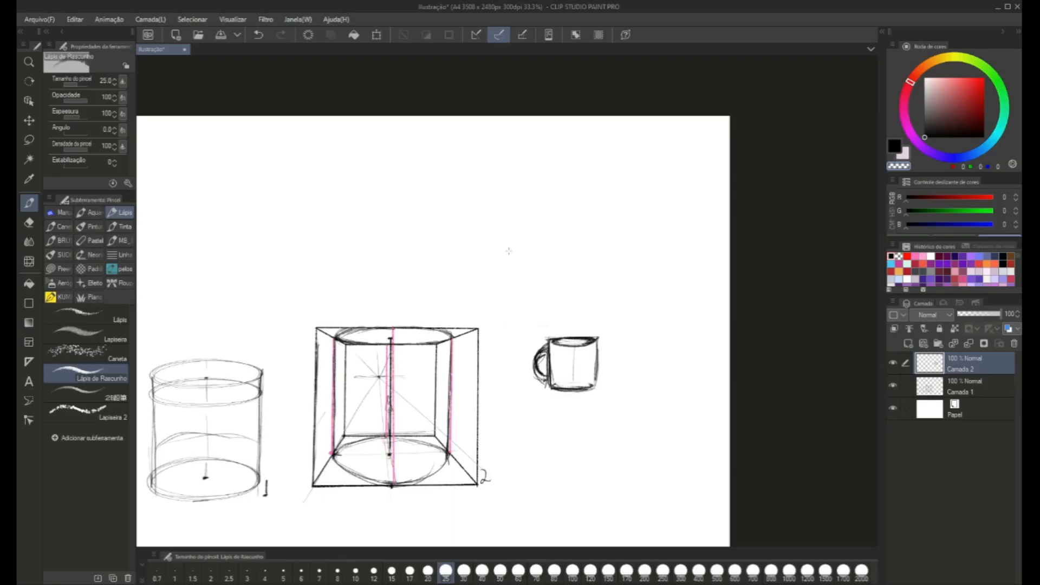
scroll(549, 276, up, 1)
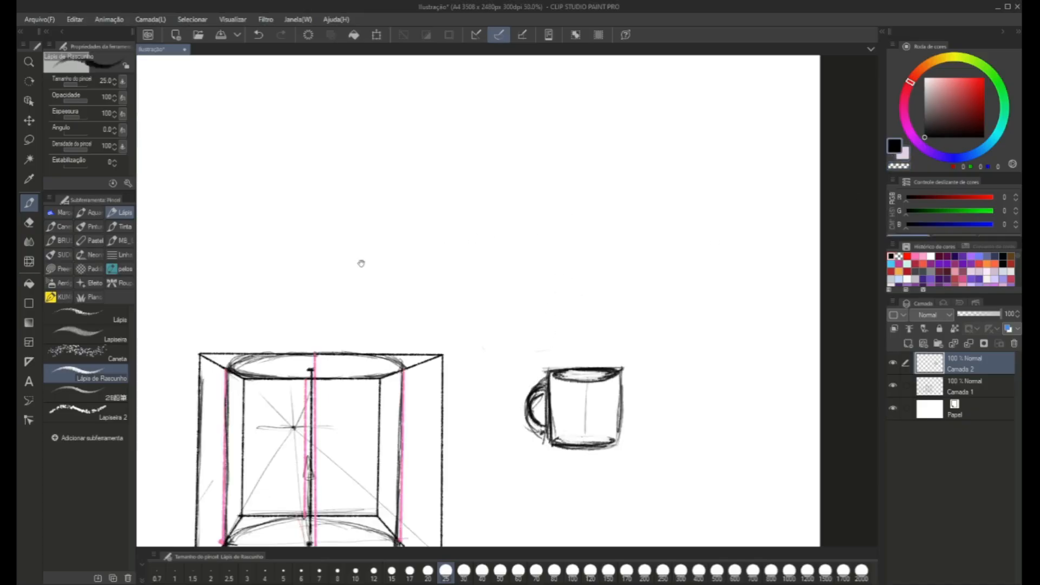
mouse_move(361, 263)
mouse_down()
mouse_move(487, 258)
mouse_move(468, 237)
mouse_up()
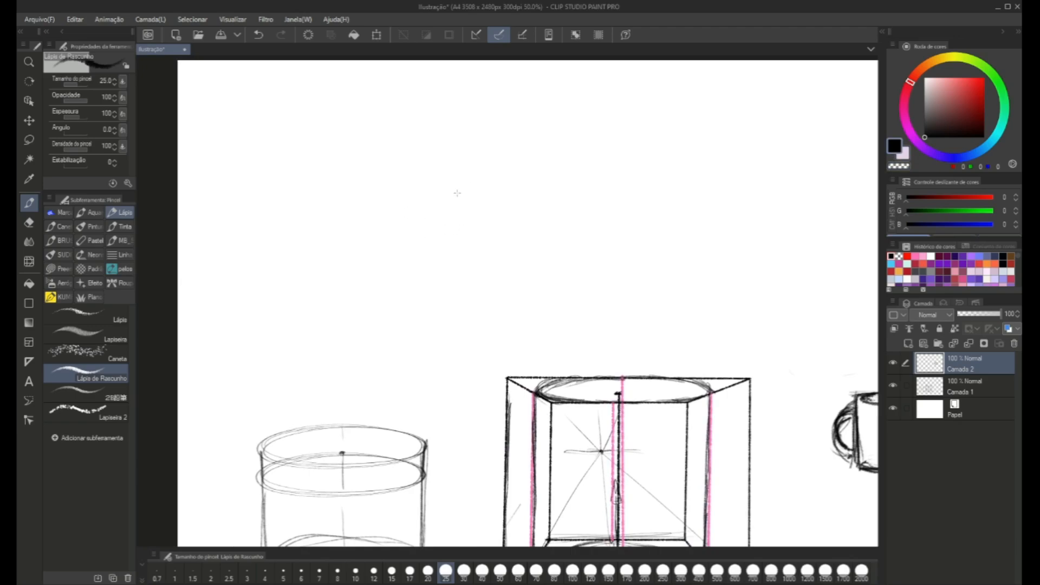
drag(442, 208, 388, 216)
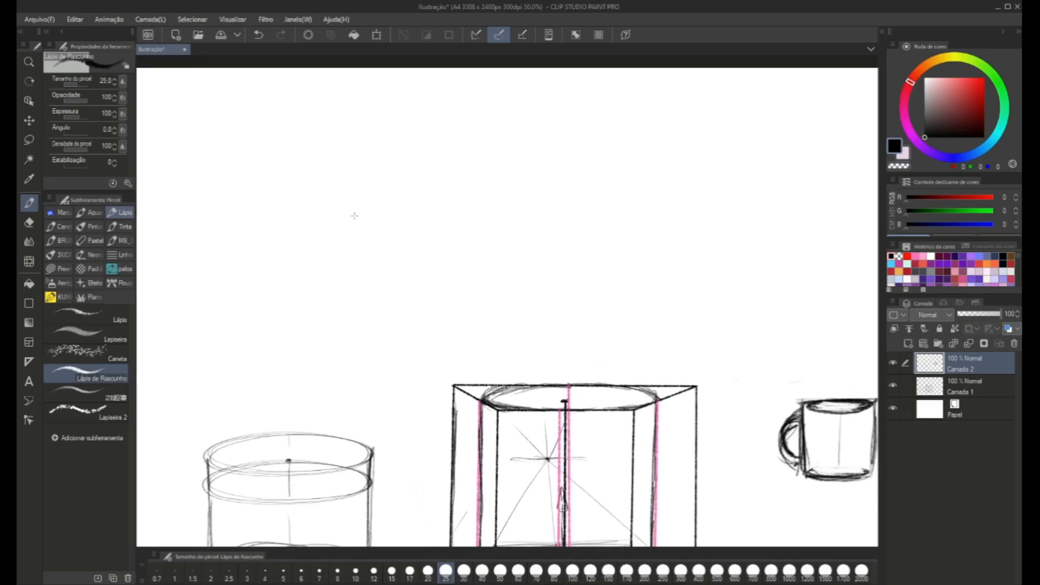
mouse_move(291, 209)
mouse_down()
mouse_move(415, 273)
mouse_move(457, 268)
mouse_move(369, 259)
mouse_move(416, 288)
mouse_move(377, 248)
mouse_move(432, 274)
mouse_move(379, 270)
mouse_up()
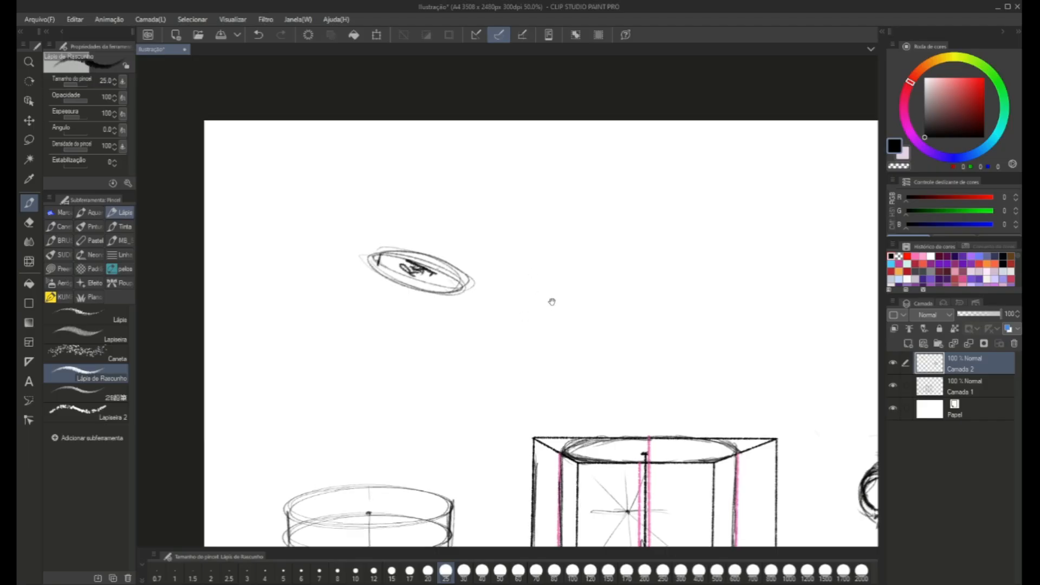
Sketch a tilted cylinder beside the labelled ellipse, with its sides, a centre axis and an ellipse at each end.
drag(550, 299, 538, 287)
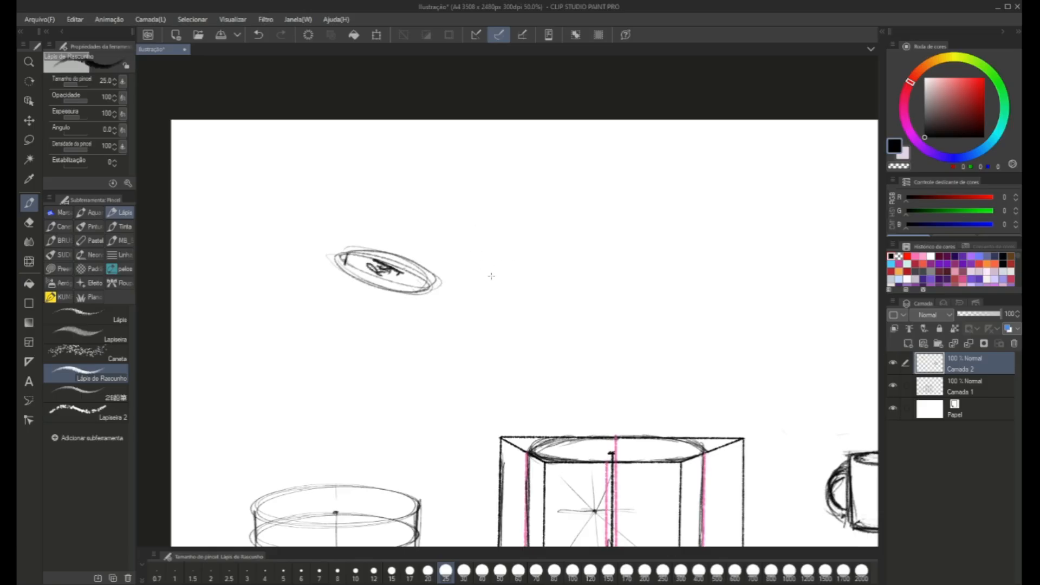
mouse_move(477, 257)
mouse_down()
mouse_move(526, 239)
mouse_move(509, 358)
mouse_up()
mouse_move(483, 279)
mouse_down()
mouse_move(512, 358)
mouse_move(579, 343)
mouse_up()
mouse_move(525, 238)
mouse_down()
mouse_move(578, 342)
mouse_move(528, 243)
mouse_move(485, 261)
mouse_move(520, 241)
mouse_move(497, 265)
mouse_move(542, 342)
mouse_move(501, 252)
mouse_move(521, 361)
mouse_up()
drag(501, 313, 490, 285)
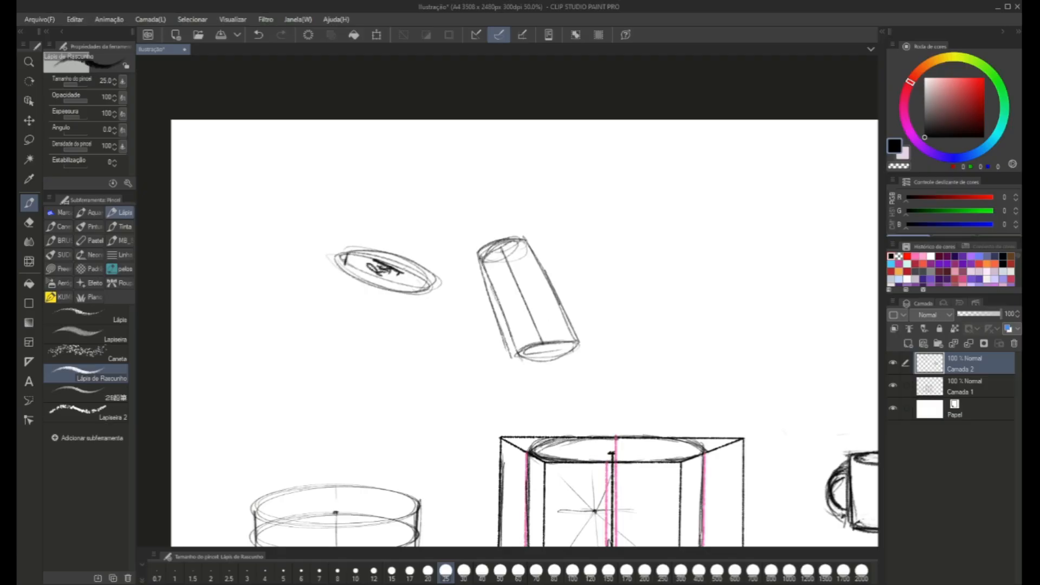
mouse_move(575, 343)
mouse_down()
mouse_move(521, 231)
mouse_move(485, 250)
mouse_move(512, 261)
mouse_move(520, 246)
mouse_move(485, 252)
mouse_move(554, 342)
mouse_move(528, 355)
mouse_move(530, 336)
mouse_up()
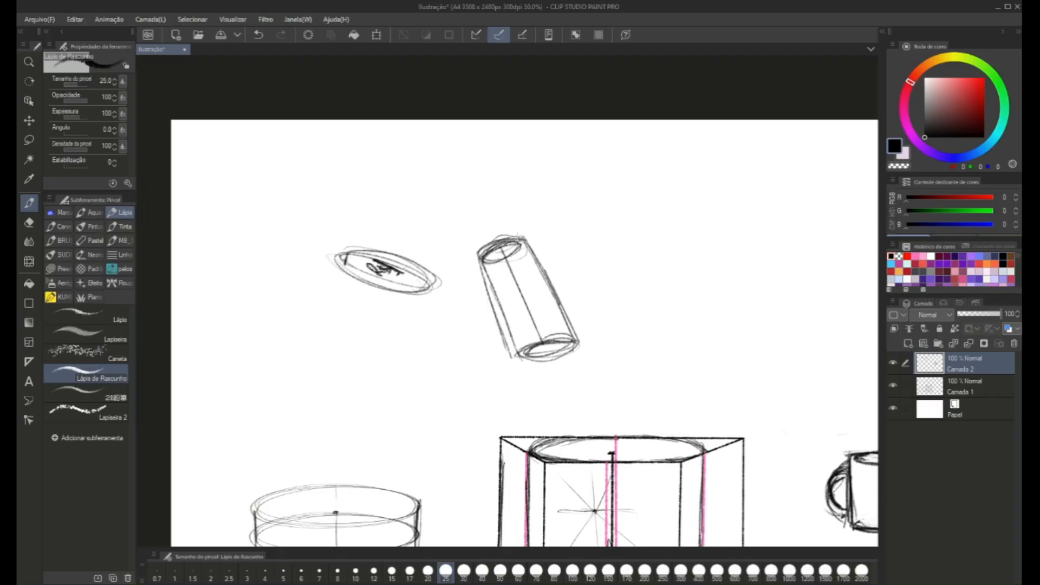
Add a neck and rounded cap to the tilted cylinder to form a bottle, and darken the bottle's sides.
mouse_move(484, 242)
mouse_down()
mouse_move(518, 234)
mouse_move(482, 254)
mouse_move(519, 235)
mouse_move(489, 245)
mouse_move(503, 228)
mouse_move(510, 235)
mouse_move(495, 242)
mouse_up()
mouse_move(509, 235)
mouse_down()
mouse_move(516, 225)
mouse_move(485, 236)
mouse_move(504, 226)
mouse_move(499, 212)
mouse_move(483, 213)
mouse_move(475, 236)
mouse_move(500, 213)
mouse_move(475, 229)
mouse_up()
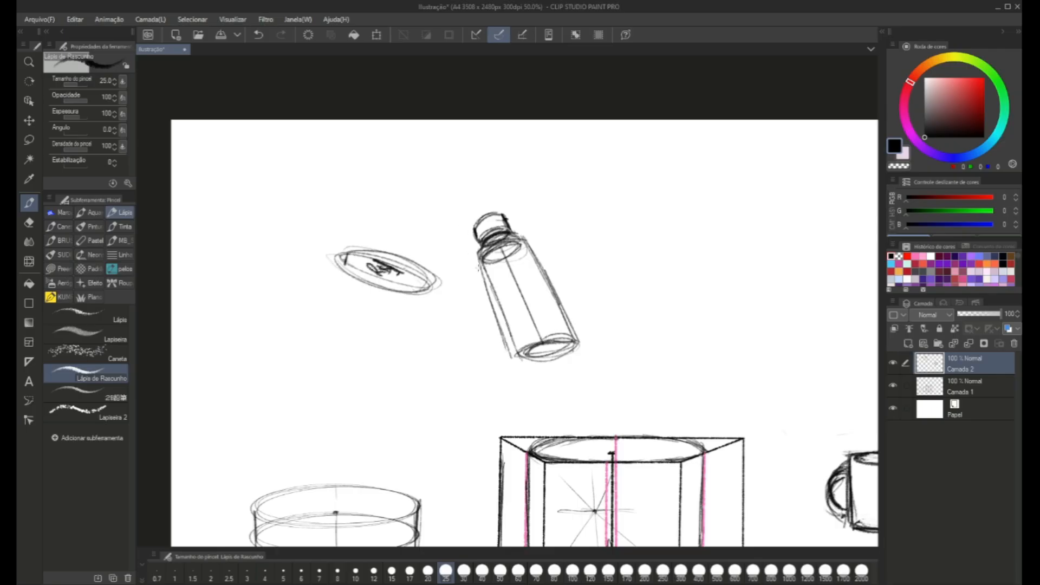
drag(478, 257, 520, 355)
drag(540, 271, 578, 341)
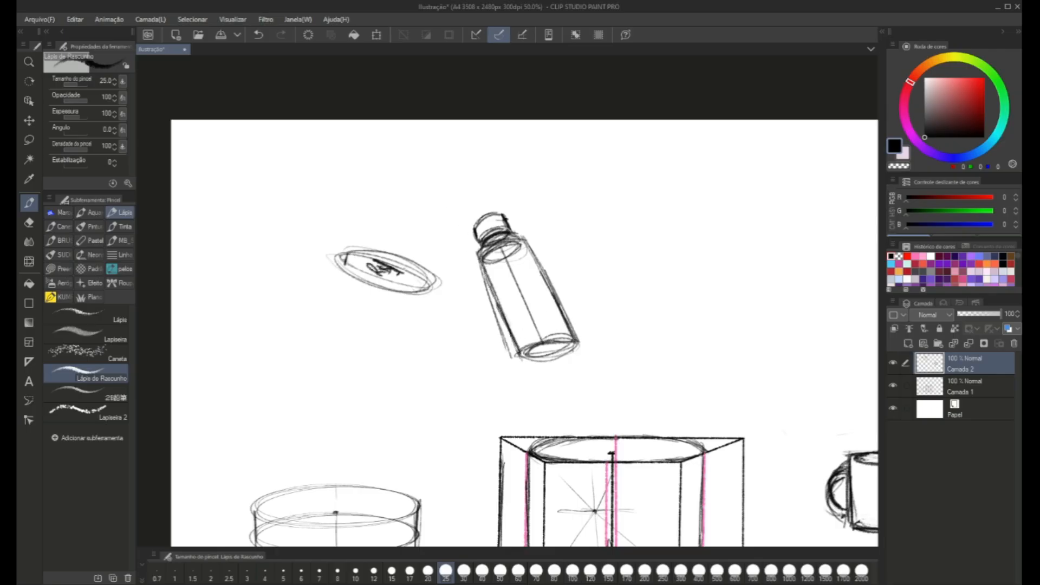
Sketch a small cylinder leaning the opposite way beside the bottle, with an ellipse at its near end.
mouse_move(527, 243)
mouse_down()
mouse_move(553, 293)
mouse_move(387, 243)
mouse_move(390, 256)
mouse_up()
drag(410, 314, 362, 332)
drag(424, 290, 437, 273)
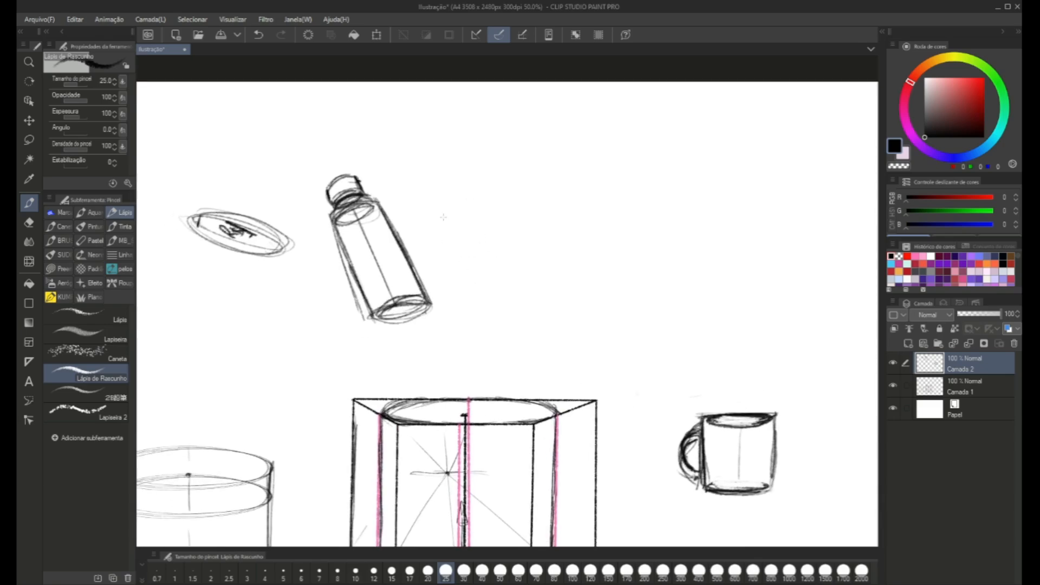
mouse_move(487, 234)
mouse_down()
mouse_move(471, 250)
mouse_move(496, 238)
mouse_move(463, 230)
mouse_move(487, 250)
mouse_move(502, 243)
mouse_move(517, 176)
mouse_up()
mouse_move(502, 247)
mouse_down()
mouse_move(549, 197)
mouse_move(524, 178)
mouse_move(500, 184)
mouse_up()
mouse_move(499, 184)
mouse_down()
mouse_move(530, 180)
mouse_move(542, 201)
mouse_move(463, 176)
mouse_up()
Draw a curved cross-contour around the small cylinder and darken its near-end ellipse and rim.
drag(460, 397, 424, 318)
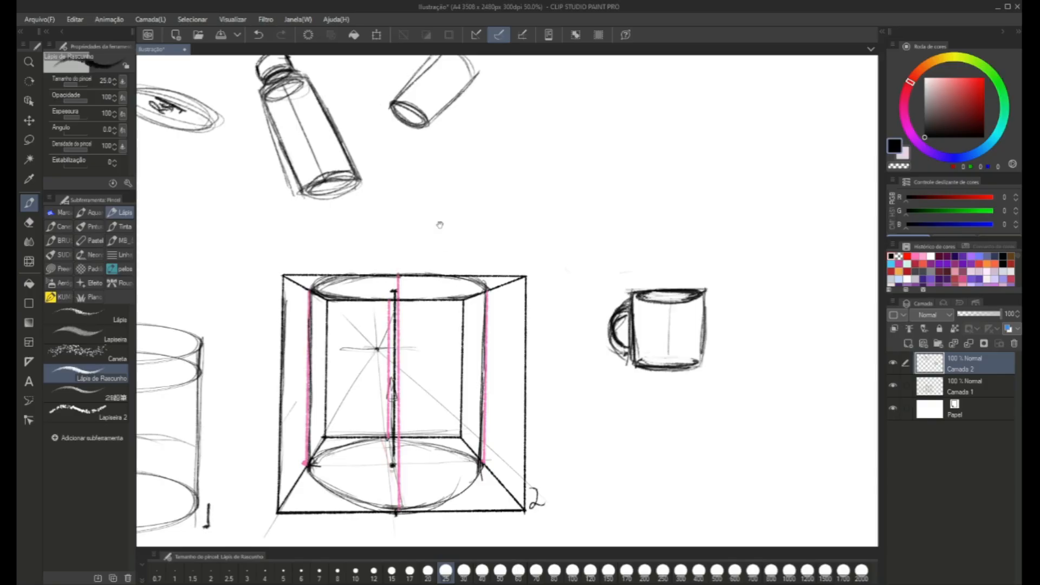
drag(436, 208, 445, 279)
drag(459, 175, 437, 157)
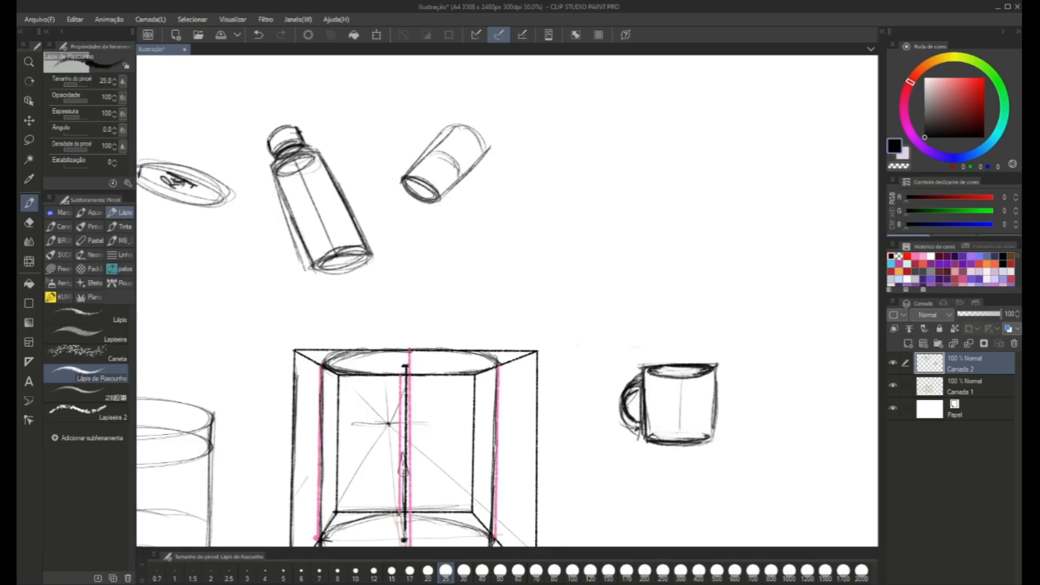
drag(382, 259, 363, 274)
key(ctrl+z)
mouse_move(433, 171)
mouse_down()
mouse_move(425, 201)
mouse_move(436, 184)
mouse_move(411, 200)
mouse_up()
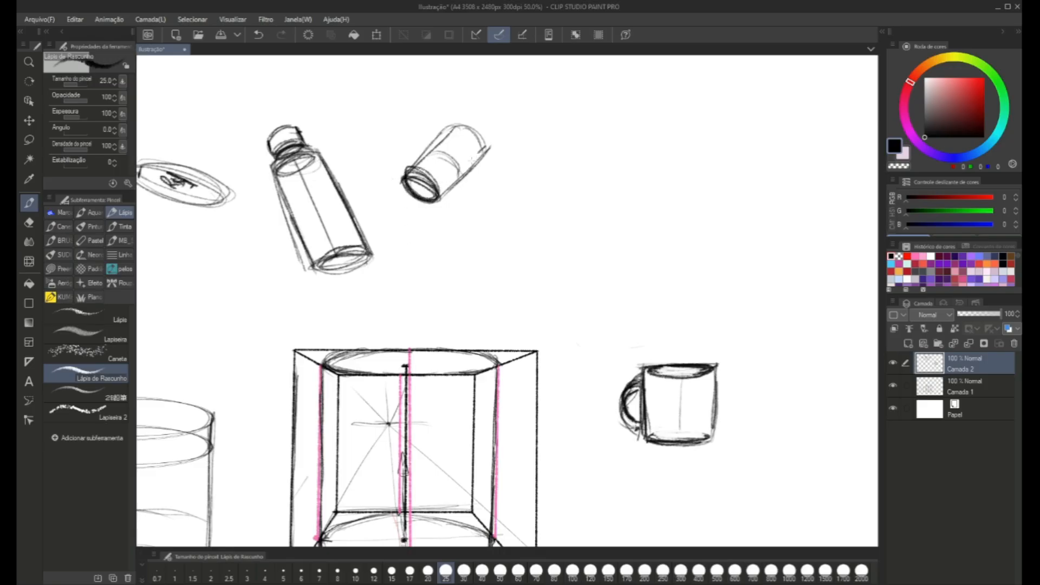
Darken the small cylinder's two long sides and the curved edge at its far end.
drag(478, 152, 443, 194)
drag(455, 123, 411, 172)
drag(439, 141, 408, 171)
drag(488, 150, 440, 201)
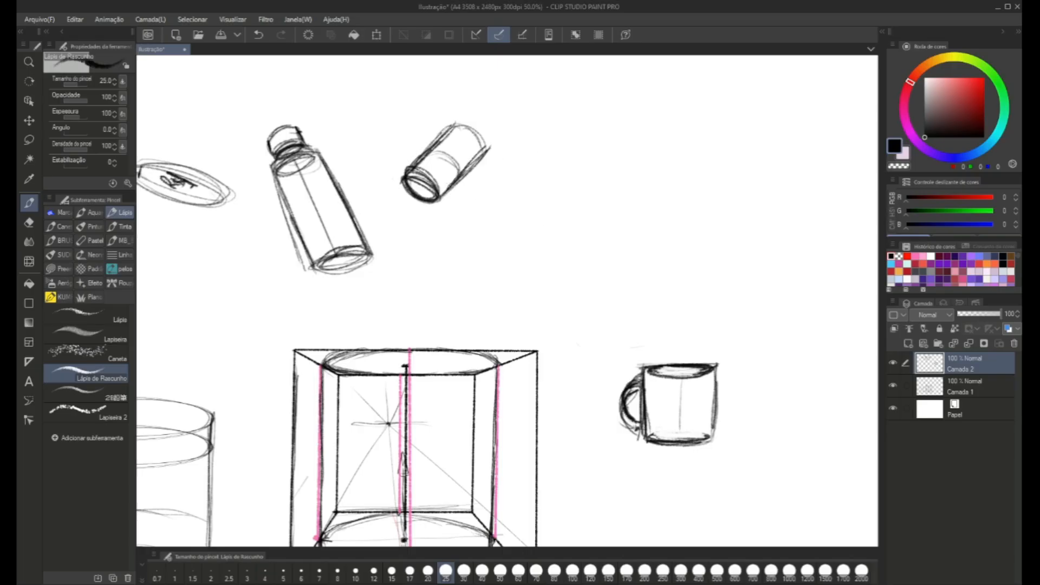
mouse_move(456, 124)
mouse_down()
mouse_move(487, 147)
mouse_move(461, 175)
mouse_up()
Draw the top edge and two vertical edges of an angled box's left face above the mug.
mouse_move(567, 211)
mouse_down()
mouse_move(536, 185)
mouse_move(520, 225)
mouse_move(435, 235)
mouse_move(476, 226)
mouse_move(469, 186)
mouse_up()
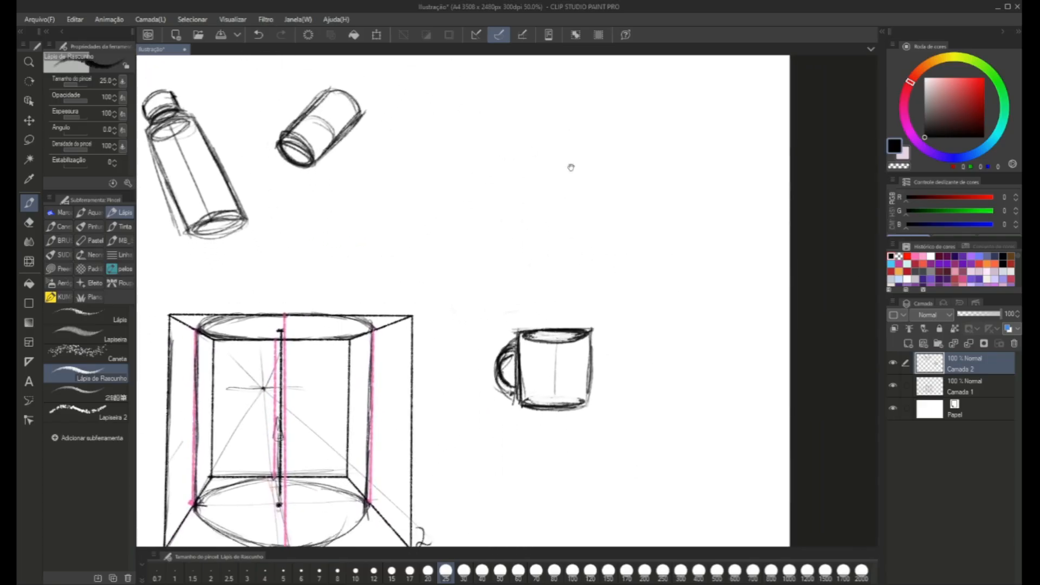
mouse_move(569, 165)
mouse_down()
mouse_move(592, 151)
mouse_move(596, 162)
mouse_up()
drag(357, 154, 352, 152)
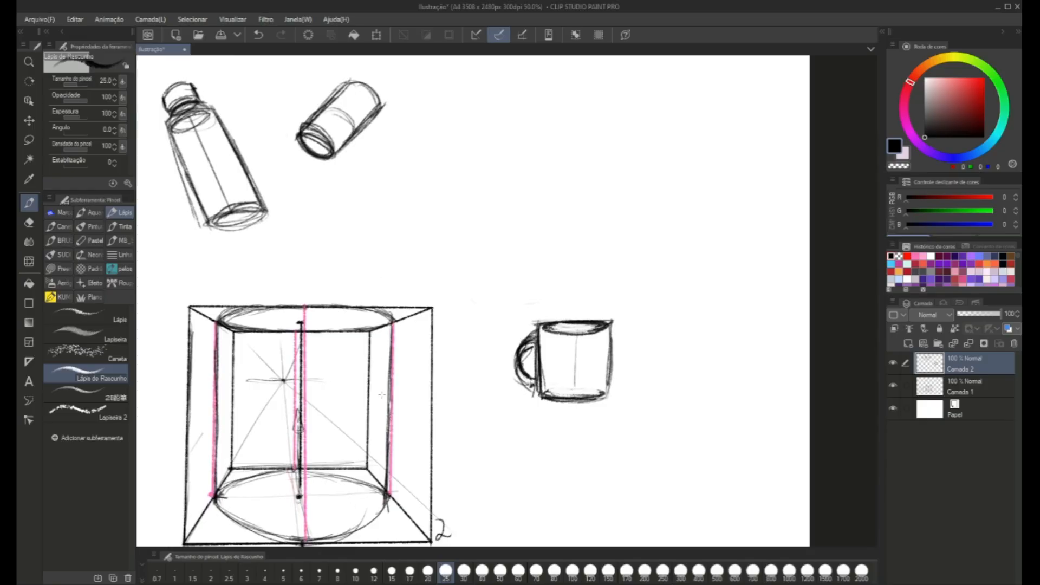
drag(439, 145, 442, 246)
mouse_move(442, 143)
mouse_down()
mouse_move(566, 177)
mouse_move(556, 279)
mouse_up()
drag(552, 190, 553, 262)
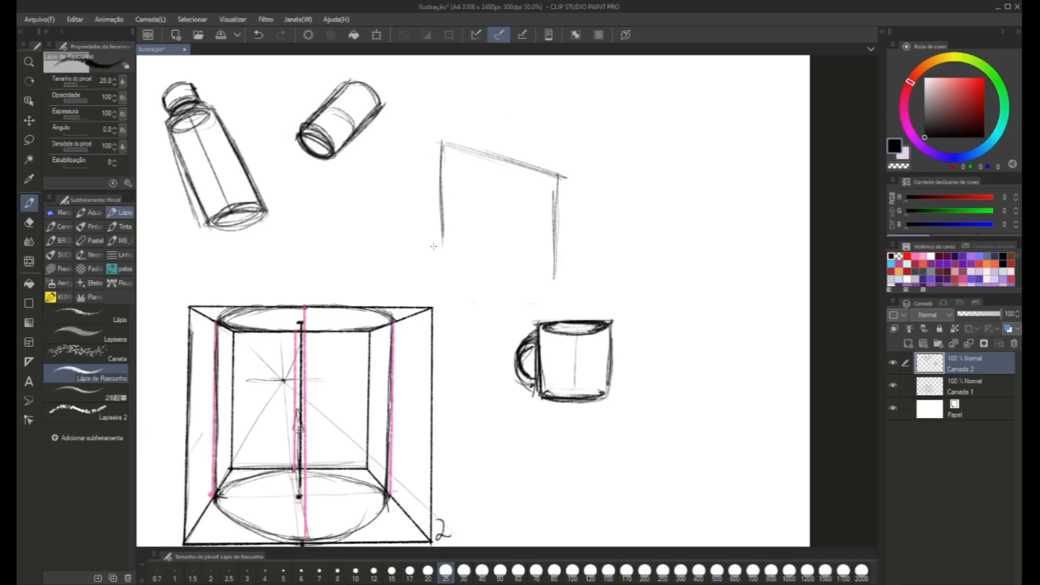
Close the left face's bottom edge and draw the box's right face receding from the shared vertical edge.
mouse_move(438, 243)
mouse_down()
mouse_move(488, 260)
mouse_move(624, 232)
mouse_move(641, 212)
mouse_up()
drag(593, 262, 645, 210)
drag(612, 247, 654, 210)
mouse_move(588, 271)
mouse_down()
mouse_move(653, 154)
mouse_move(650, 133)
mouse_up()
drag(651, 205, 649, 123)
drag(649, 121, 555, 175)
mouse_move(615, 132)
mouse_down()
mouse_move(558, 173)
mouse_move(583, 165)
mouse_move(568, 173)
mouse_up()
Draw an ellipse inside the box's right face, touching all four edges.
drag(568, 174, 558, 251)
drag(587, 156, 552, 234)
mouse_move(572, 176)
mouse_down()
mouse_move(558, 220)
mouse_move(566, 261)
mouse_up()
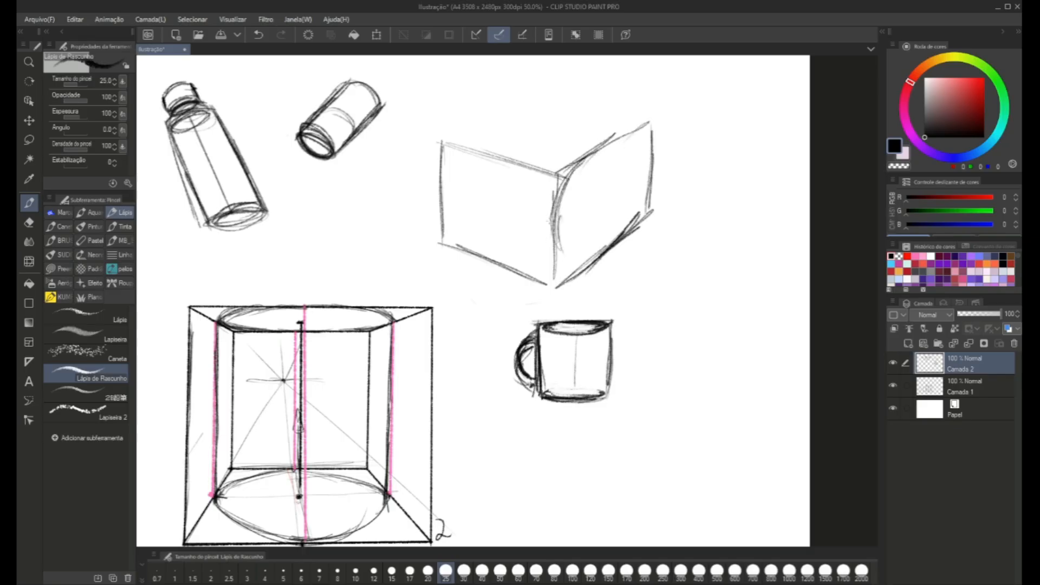
mouse_move(553, 219)
mouse_down()
mouse_move(585, 268)
mouse_move(642, 204)
mouse_move(641, 160)
mouse_move(626, 140)
mouse_move(606, 155)
mouse_up()
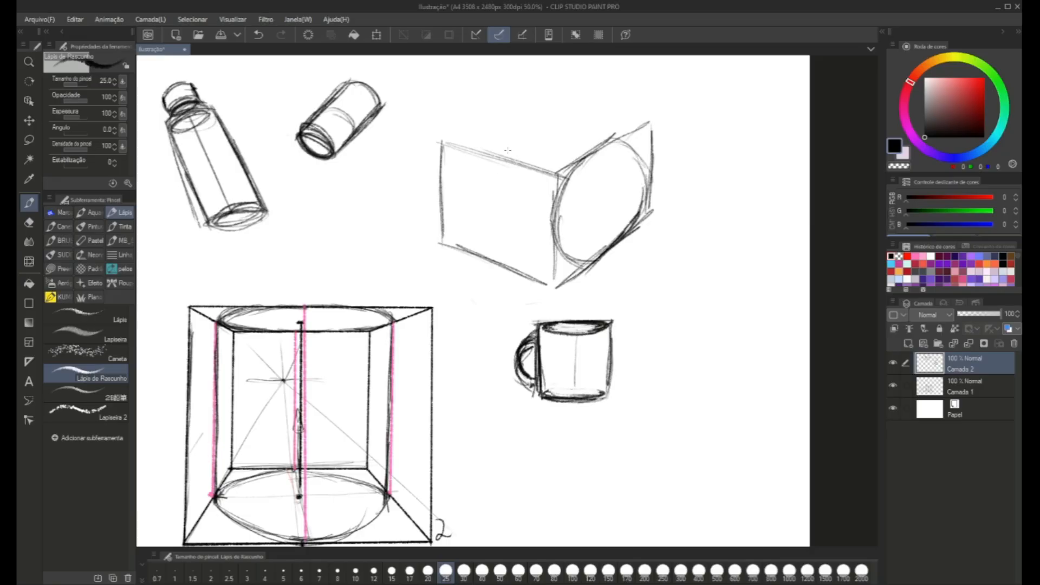
Draw an ellipse inside the angled box's left face, touching all four edges.
mouse_move(548, 210)
mouse_down()
mouse_move(538, 186)
mouse_move(471, 160)
mouse_move(495, 156)
mouse_move(449, 172)
mouse_move(455, 229)
mouse_move(500, 260)
mouse_up()
mouse_move(551, 213)
mouse_down()
mouse_move(527, 265)
mouse_move(511, 264)
mouse_up()
drag(534, 260, 507, 271)
mouse_move(453, 139)
mouse_down()
mouse_move(438, 230)
mouse_move(487, 196)
mouse_up()
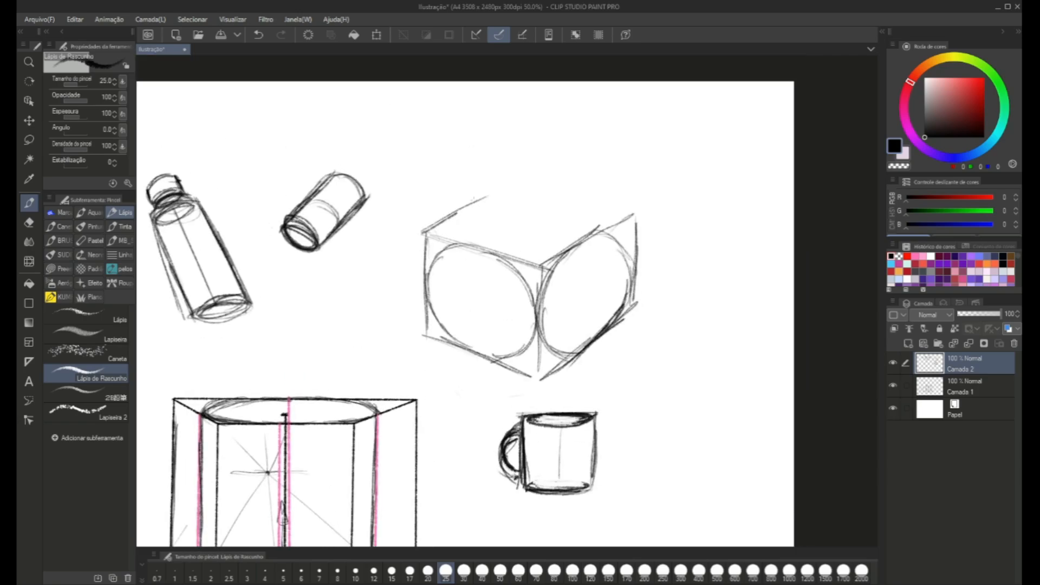
Draw the receding edges that close the box's top face and fit an ellipse inside it.
mouse_move(616, 210)
mouse_down()
mouse_move(517, 184)
mouse_move(422, 235)
mouse_up()
mouse_move(506, 190)
mouse_down()
mouse_move(441, 227)
mouse_move(469, 243)
mouse_move(463, 217)
mouse_move(482, 202)
mouse_move(489, 211)
mouse_up()
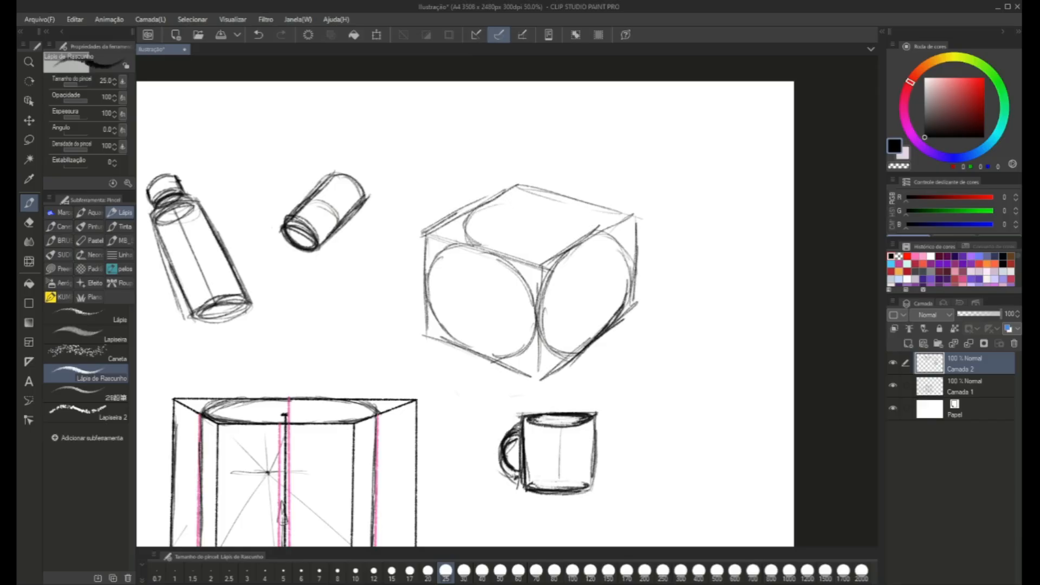
mouse_move(476, 248)
mouse_down()
mouse_move(577, 250)
mouse_move(598, 212)
mouse_move(488, 202)
mouse_move(482, 216)
mouse_up()
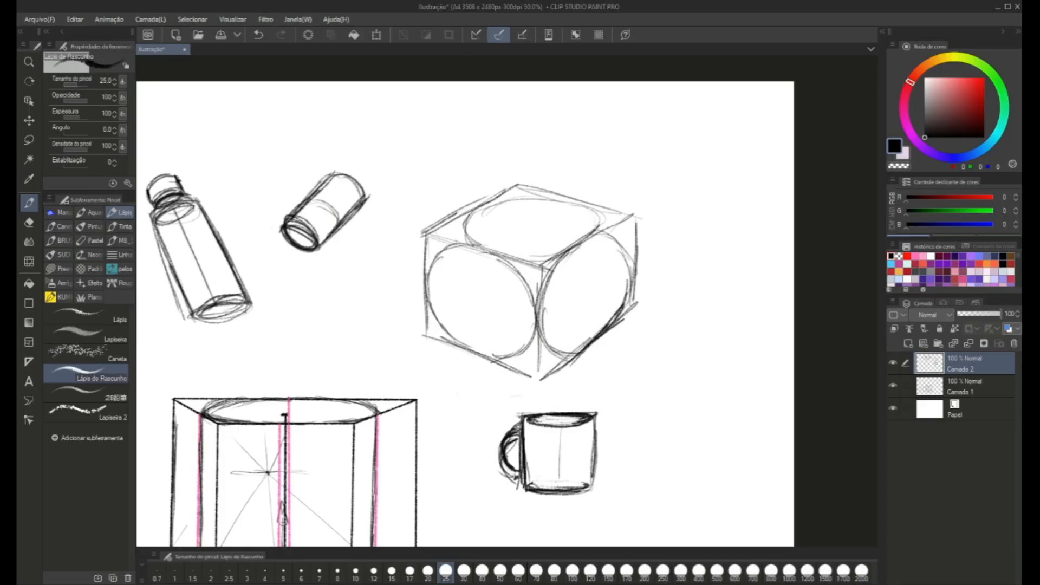
drag(465, 260, 475, 191)
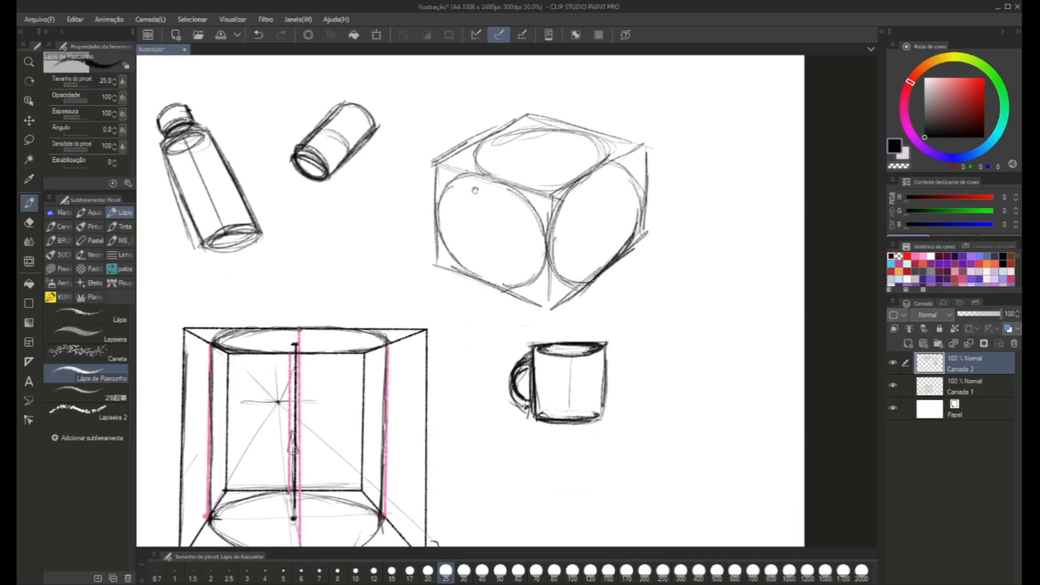
Mark the centre point of the ellipse on each of the box's three visible faces.
click(600, 228)
click(487, 233)
mouse_move(593, 135)
mouse_down()
mouse_move(602, 160)
mouse_move(587, 134)
mouse_move(568, 127)
mouse_move(488, 140)
mouse_move(567, 125)
mouse_up()
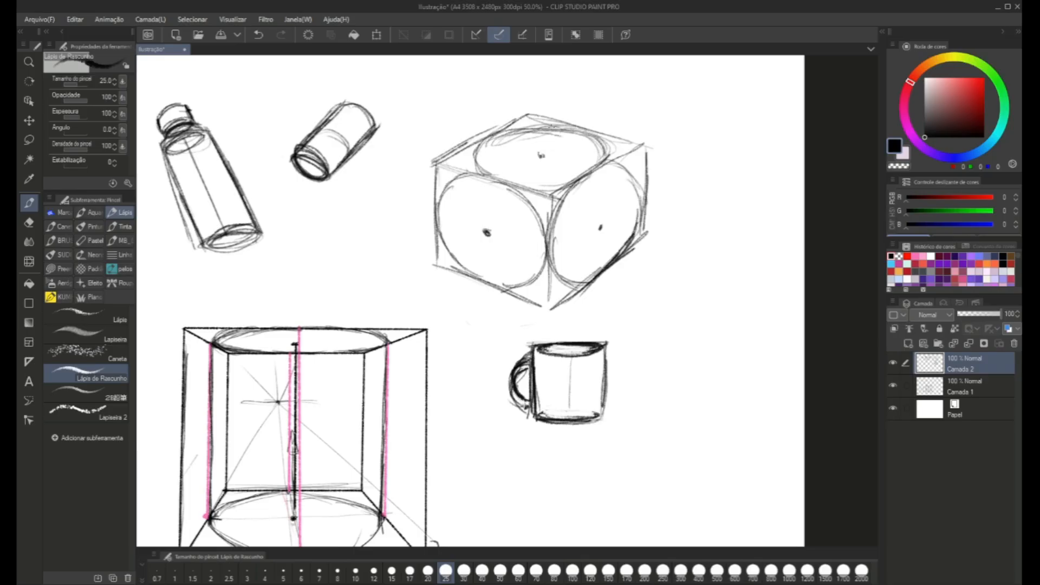
Shrink the small object sketches and regroup them above the first cylinder, clearing the space above the large box.
drag(571, 253, 533, 233)
drag(635, 290, 718, 352)
scroll(731, 392, down, 1)
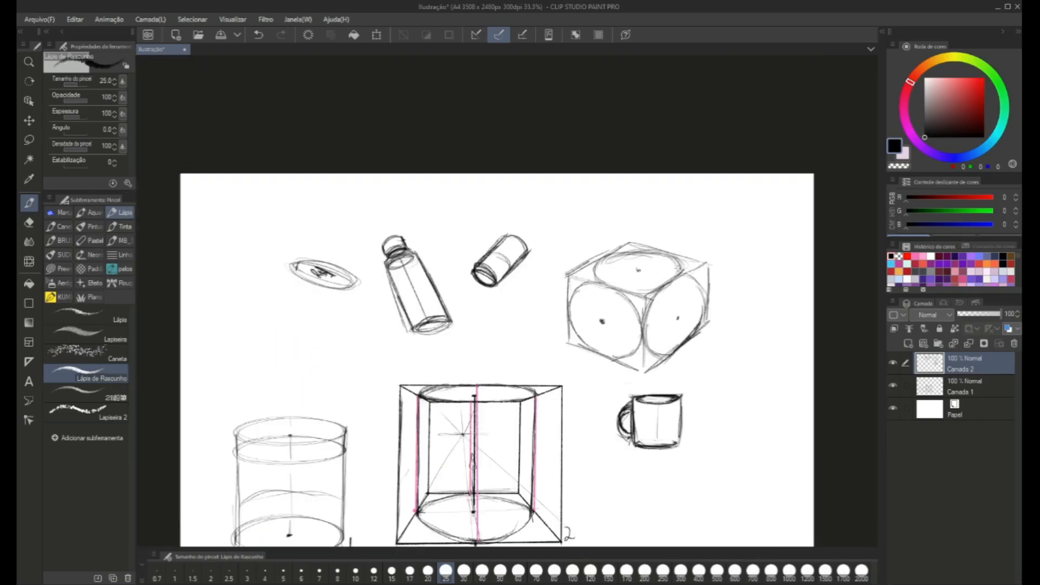
scroll(577, 322, down, 1)
key(m)
mouse_move(342, 174)
mouse_down()
mouse_move(525, 240)
mouse_move(550, 151)
mouse_move(460, 183)
mouse_up()
key(ctrl+t)
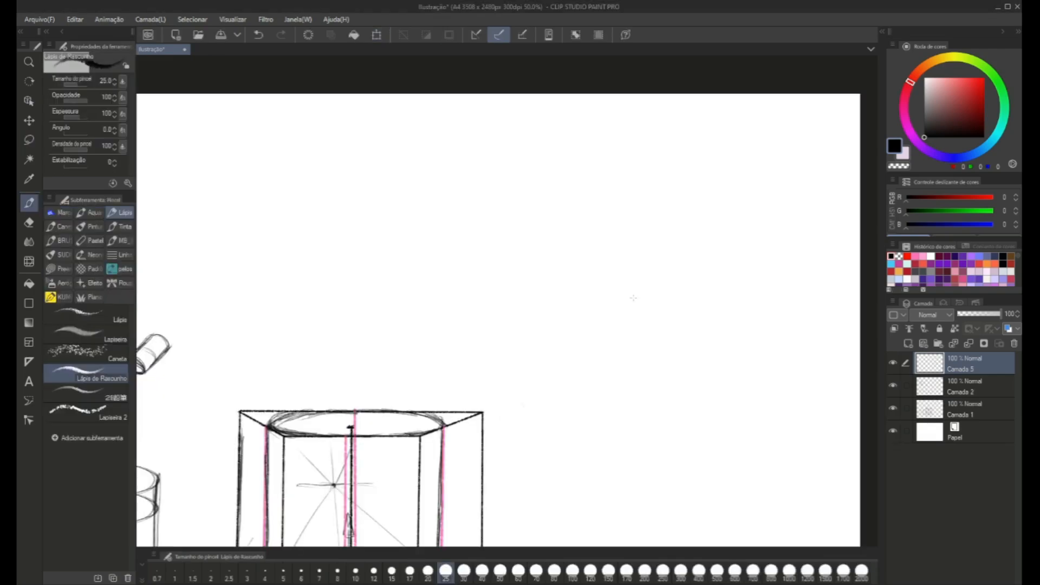
Start a long angled box above the large box with its top edges and three vertical edges.
drag(500, 279, 577, 263)
drag(473, 219, 475, 199)
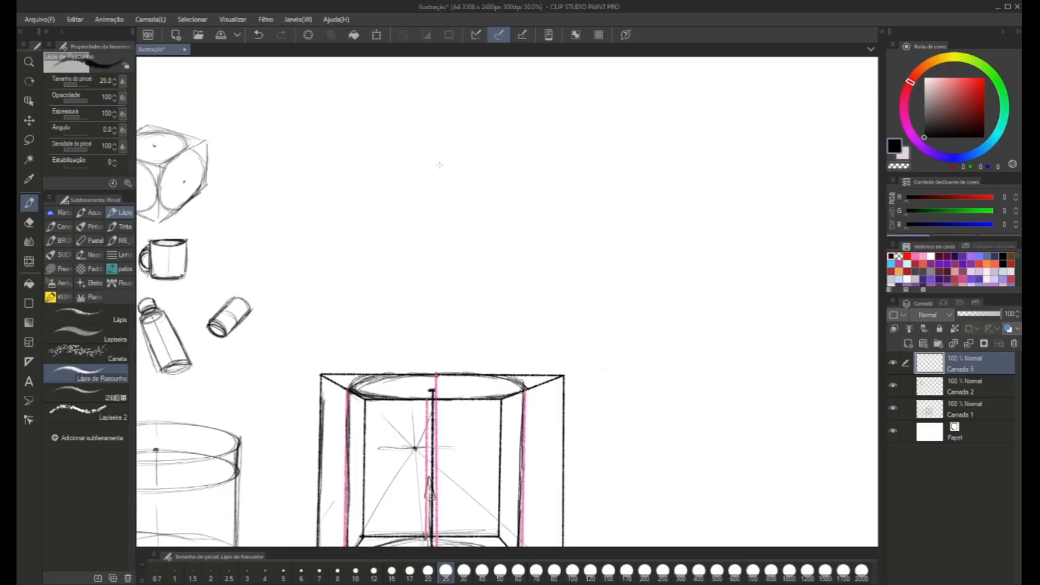
mouse_move(419, 140)
mouse_down()
mouse_move(421, 236)
mouse_move(425, 140)
mouse_move(418, 157)
mouse_move(605, 131)
mouse_move(605, 250)
mouse_up()
mouse_move(418, 134)
mouse_down()
mouse_move(370, 145)
mouse_move(366, 228)
mouse_move(362, 208)
mouse_up()
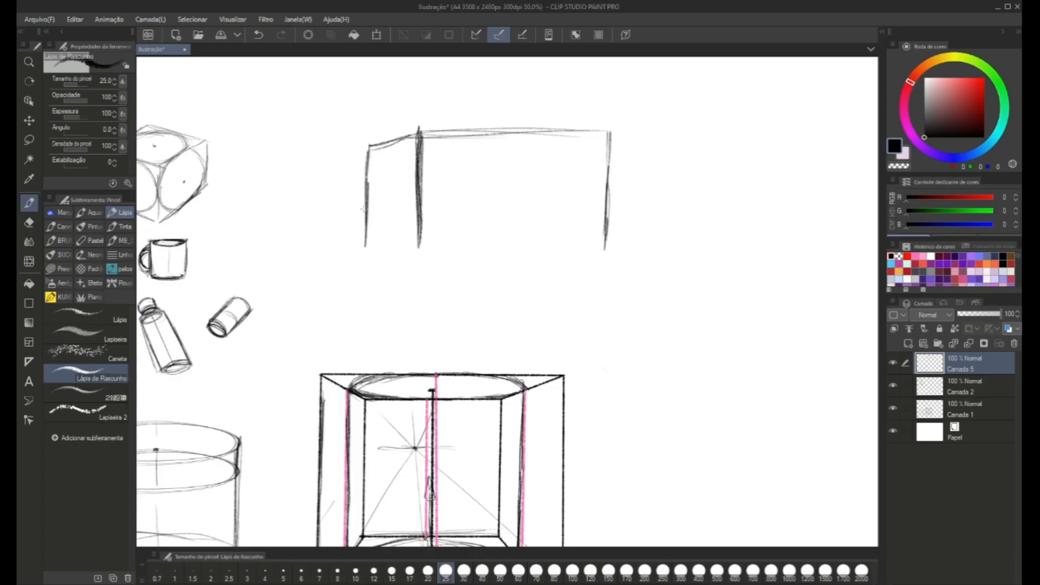
Close the bottom edges of the long box's two visible faces and darken its outer vertical edges.
drag(389, 249, 429, 255)
mouse_move(367, 243)
mouse_down()
mouse_move(428, 262)
mouse_move(414, 254)
mouse_up()
drag(361, 167, 368, 241)
mouse_move(366, 149)
mouse_down()
mouse_move(370, 232)
mouse_move(370, 189)
mouse_up()
mouse_move(436, 258)
mouse_down()
mouse_move(596, 252)
mouse_move(587, 244)
mouse_up()
drag(515, 257, 600, 252)
drag(493, 258, 572, 254)
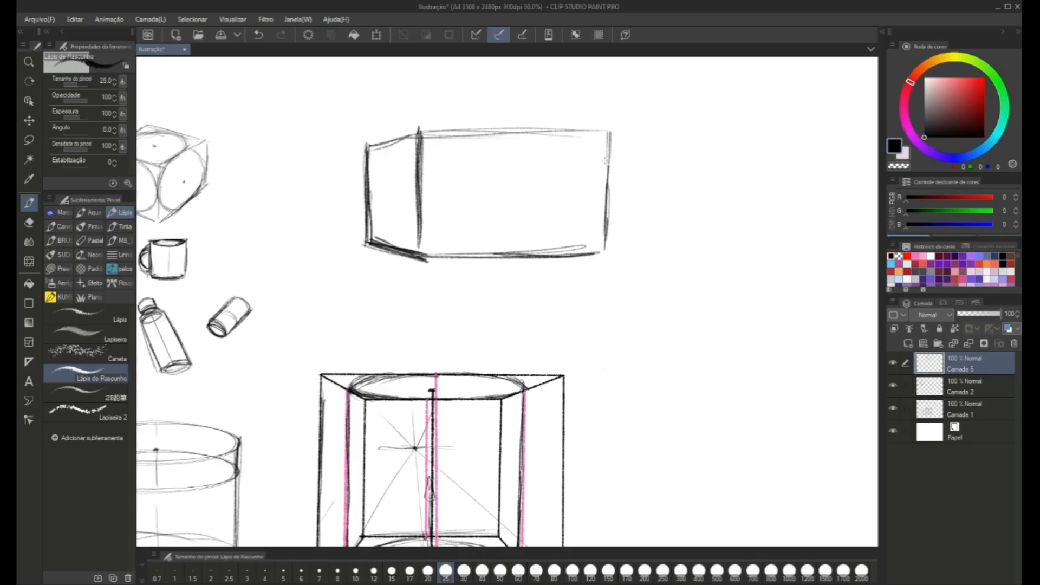
drag(608, 142, 603, 239)
drag(610, 173, 602, 254)
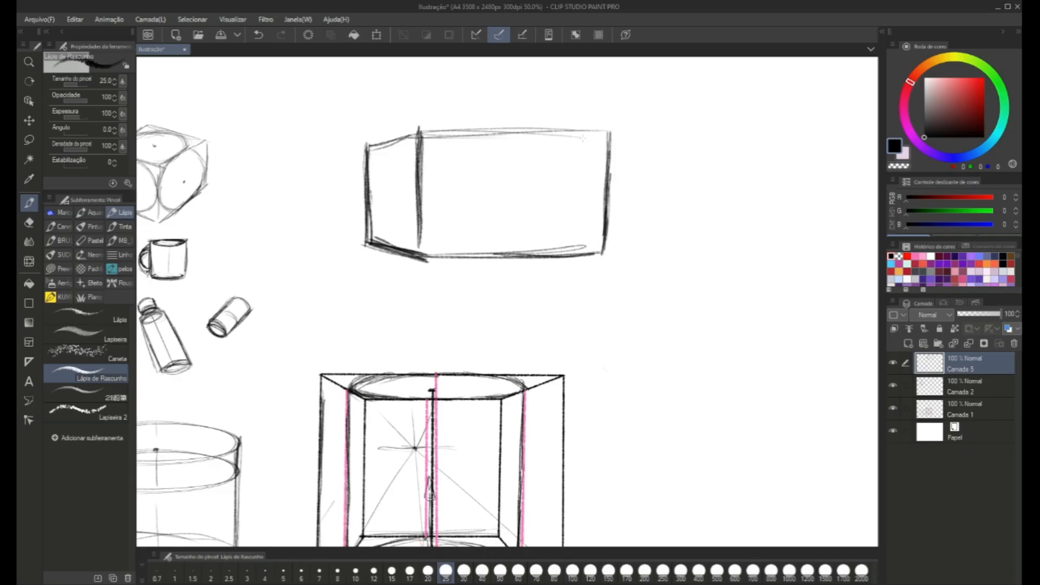
Sketch the long box's hidden back edges along the bottom, the rear corner and the top.
drag(596, 136, 508, 137)
mouse_move(595, 251)
mouse_down()
mouse_move(520, 241)
mouse_move(593, 248)
mouse_up()
drag(490, 240, 367, 245)
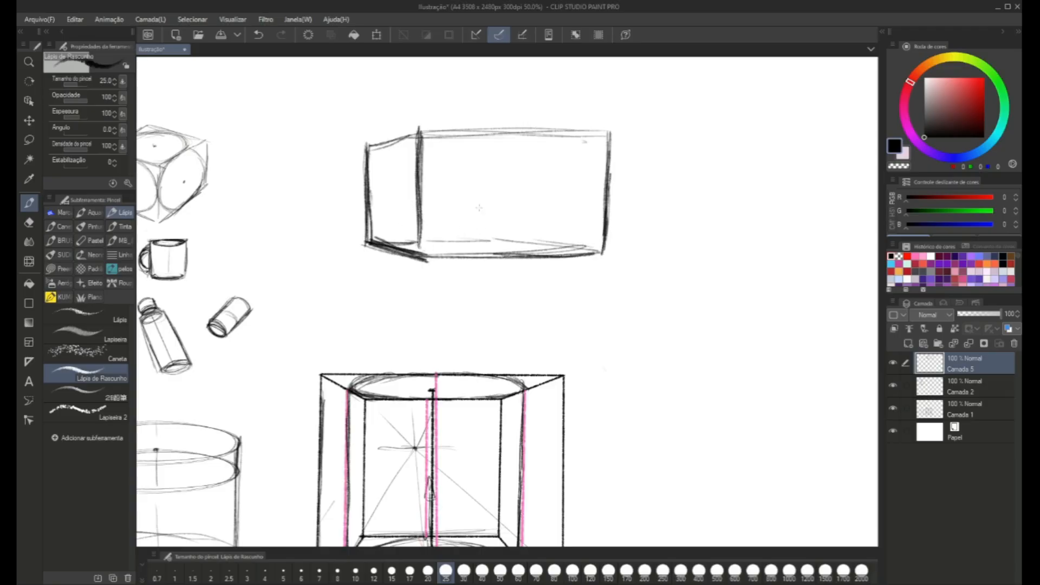
drag(494, 240, 506, 171)
mouse_move(585, 140)
mouse_down()
mouse_move(493, 145)
mouse_move(528, 144)
mouse_up()
drag(365, 150, 504, 148)
drag(430, 135, 580, 130)
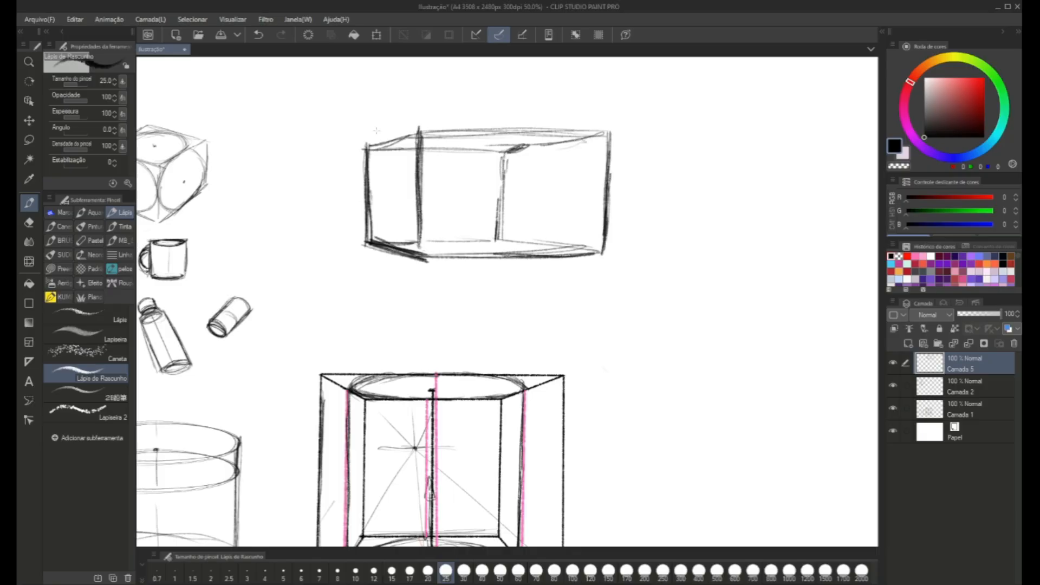
Draw red crossing diagonals on a new layer across the long box's left face and mark their centre.
drag(422, 268, 419, 266)
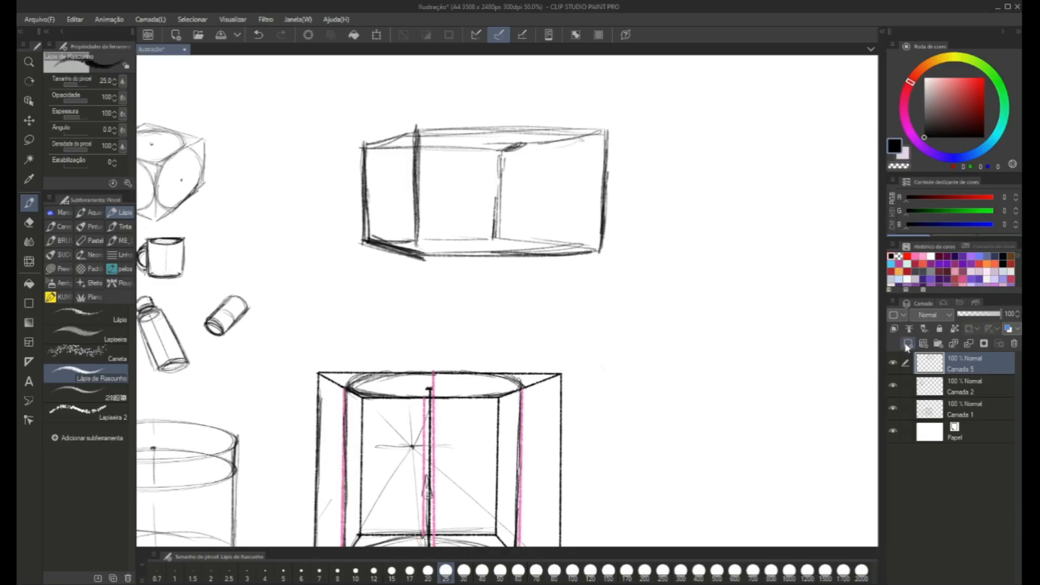
click(908, 343)
click(975, 78)
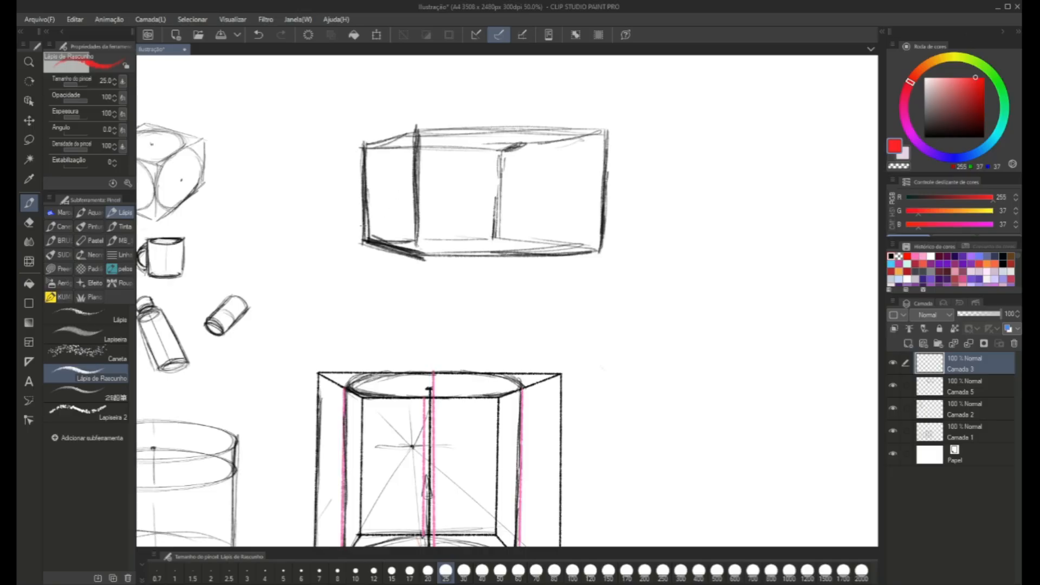
drag(410, 139, 370, 228)
drag(367, 148, 416, 242)
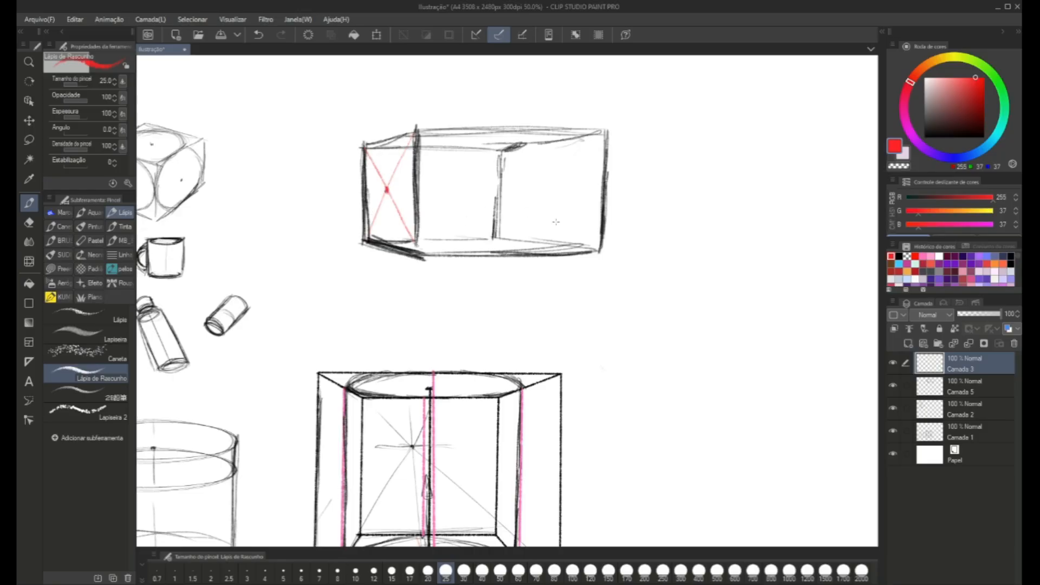
Draw red crossing diagonals over the long box's hidden right end face and mark their centre.
mouse_move(599, 140)
mouse_down()
mouse_move(497, 216)
mouse_move(603, 136)
mouse_up()
key(ctrl+z)
drag(501, 154, 609, 256)
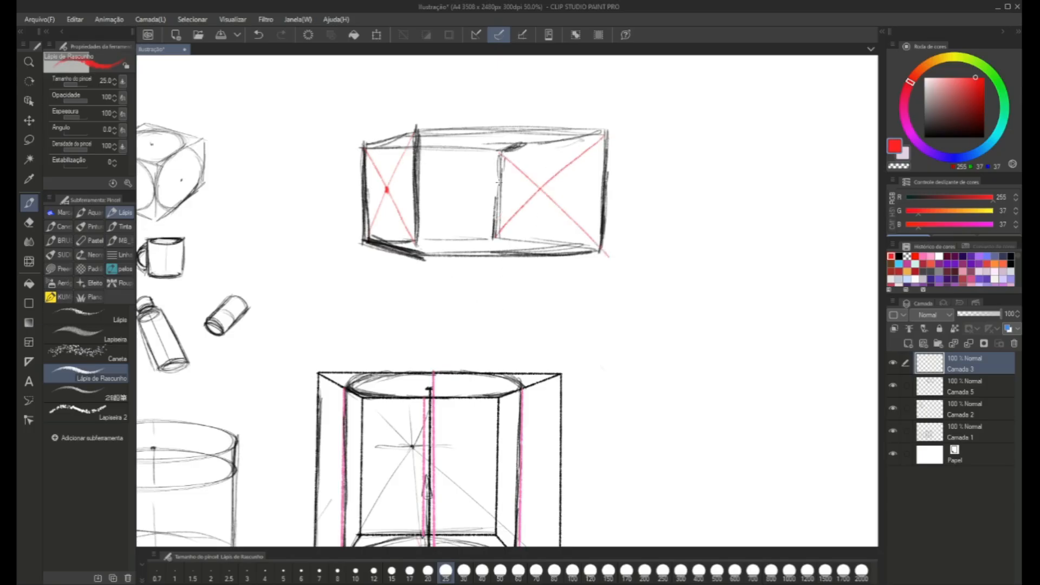
click(539, 192)
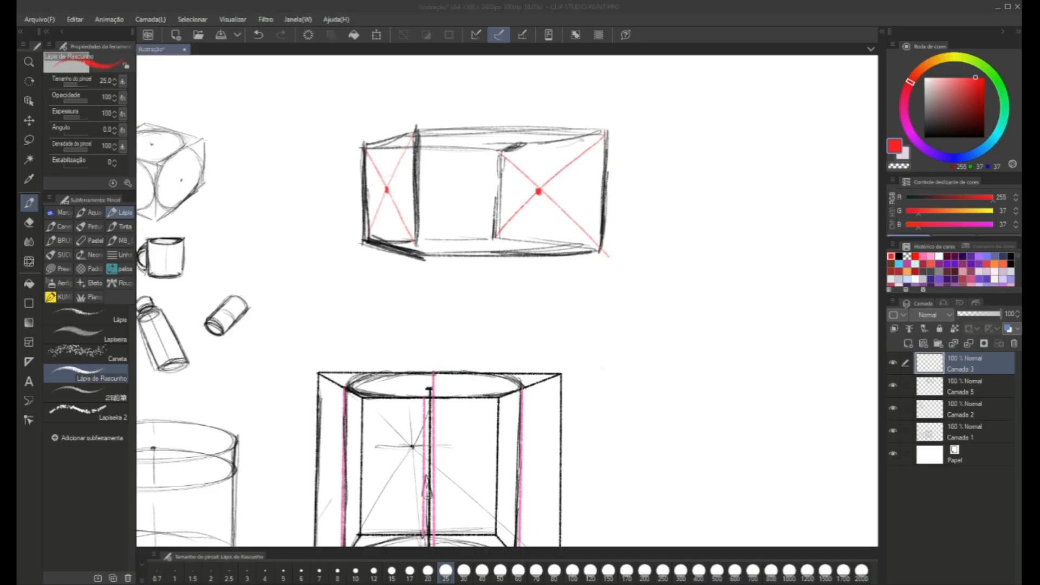
Mark four extents around the left face's centre and draw a small red ellipse through them, saving the drawing along the way.
drag(387, 204, 459, 250)
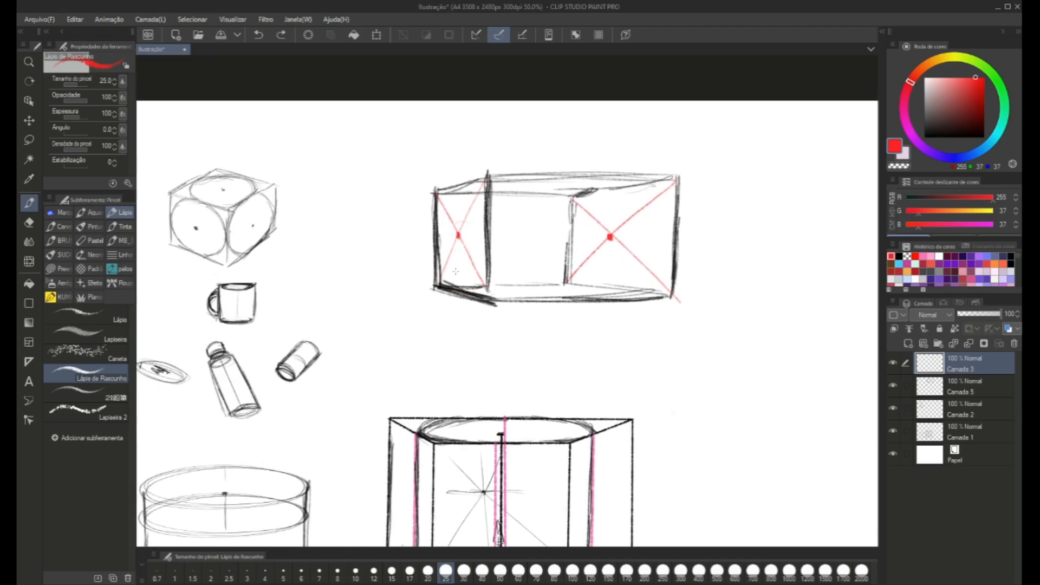
drag(453, 266, 462, 265)
mouse_move(476, 225)
mouse_down()
mouse_move(478, 240)
mouse_move(444, 241)
mouse_move(477, 241)
mouse_up()
key(ctrl+s)
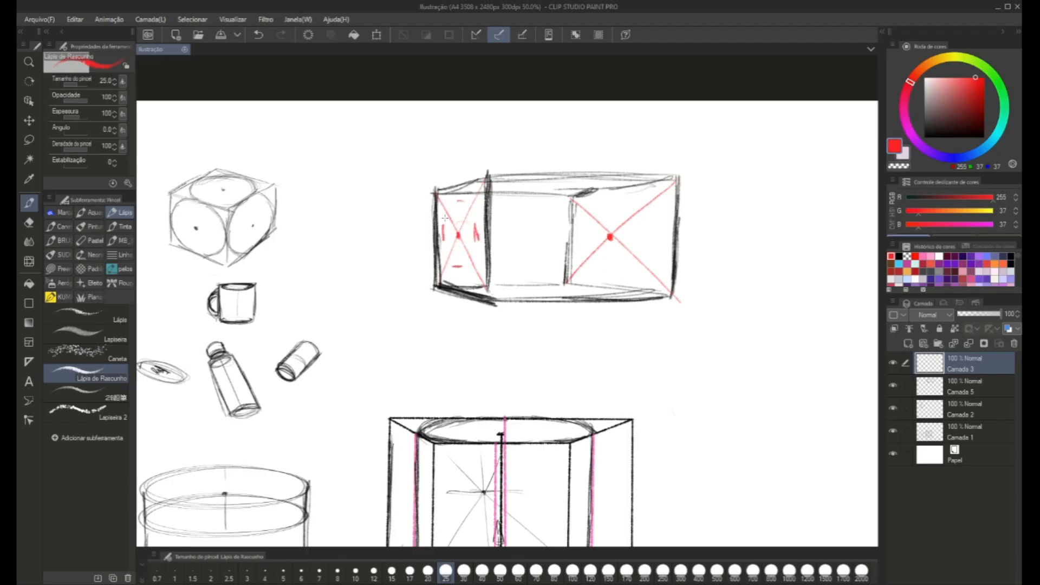
mouse_move(460, 202)
mouse_down()
mouse_move(443, 239)
mouse_move(477, 241)
mouse_move(456, 210)
mouse_move(443, 242)
mouse_move(470, 255)
mouse_move(475, 217)
mouse_move(451, 205)
mouse_move(462, 265)
mouse_move(470, 214)
mouse_move(476, 227)
mouse_move(439, 238)
mouse_up()
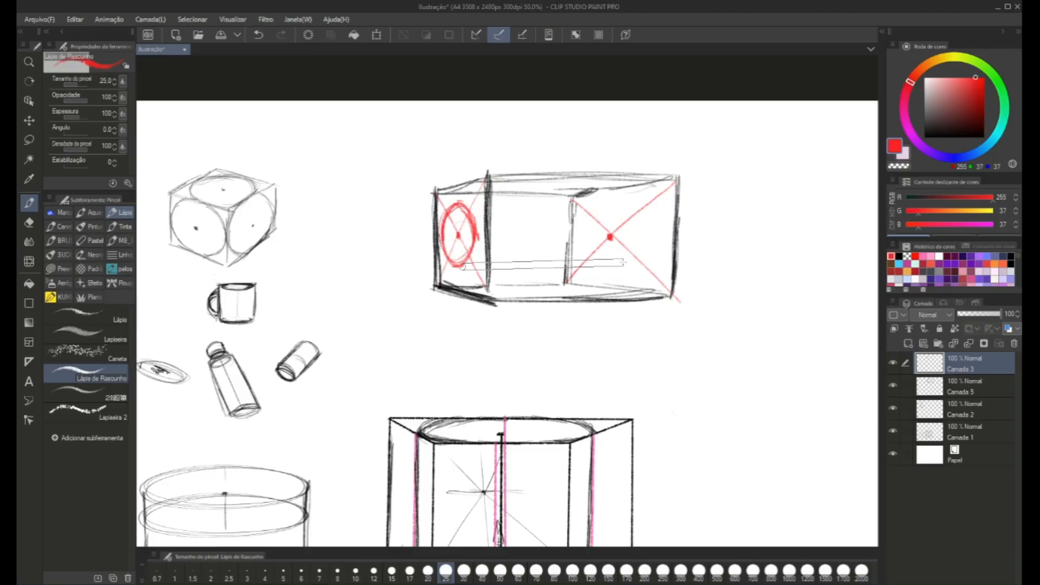
Extend three straight red lines from the left ellipse to the box's far end and draw the matching ellipse there.
drag(452, 265, 624, 263)
mouse_move(477, 236)
mouse_down()
mouse_move(528, 227)
mouse_move(644, 234)
mouse_up()
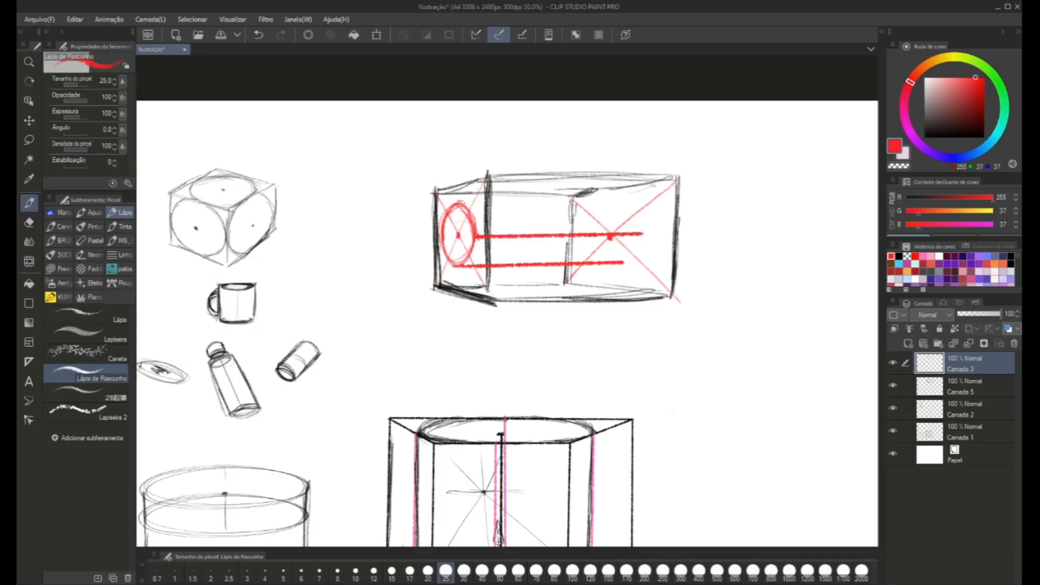
drag(458, 205, 619, 205)
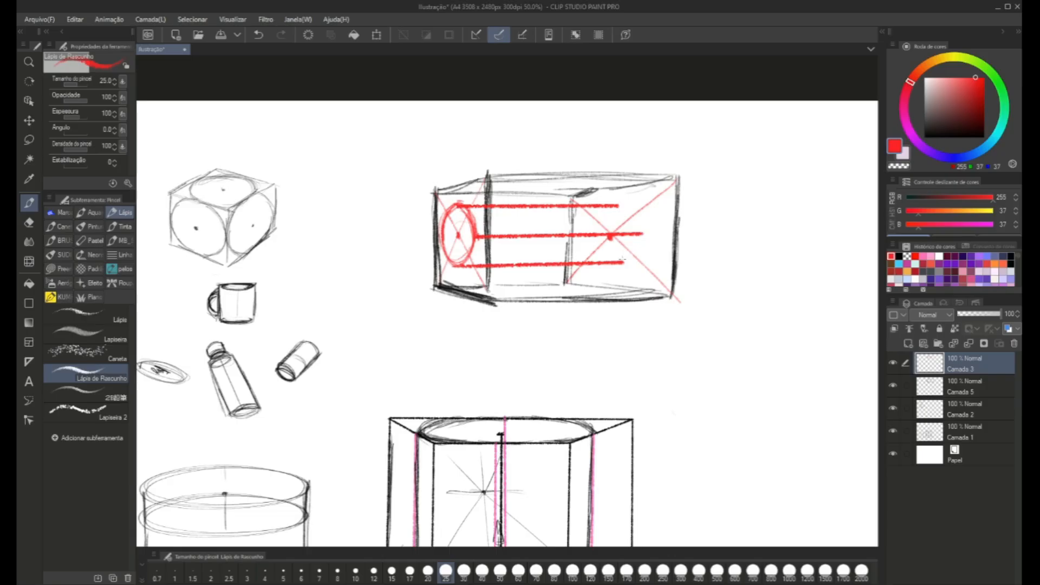
mouse_move(623, 261)
mouse_down()
mouse_move(640, 245)
mouse_move(620, 206)
mouse_up()
mouse_move(611, 261)
mouse_down()
mouse_move(589, 236)
mouse_move(610, 261)
mouse_up()
mouse_move(602, 254)
mouse_down()
mouse_move(622, 260)
mouse_move(623, 209)
mouse_move(608, 206)
mouse_move(623, 208)
mouse_up()
Fade out the middle red line between the two ellipses and re-mark the far ellipse's centre.
key(c)
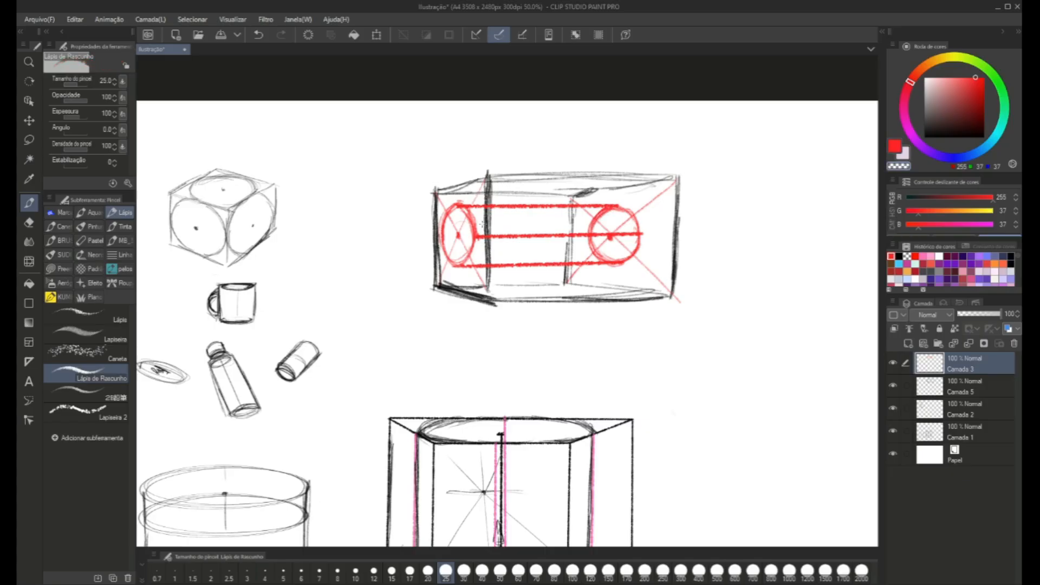
mouse_move(482, 246)
ctrl+alt+mouse_down()
mouse_move(494, 246)
mouse_move(486, 237)
mouse_move(633, 237)
mouse_move(595, 237)
ctrl+alt+mouse_up()
key(c)
key(ctrl+z)
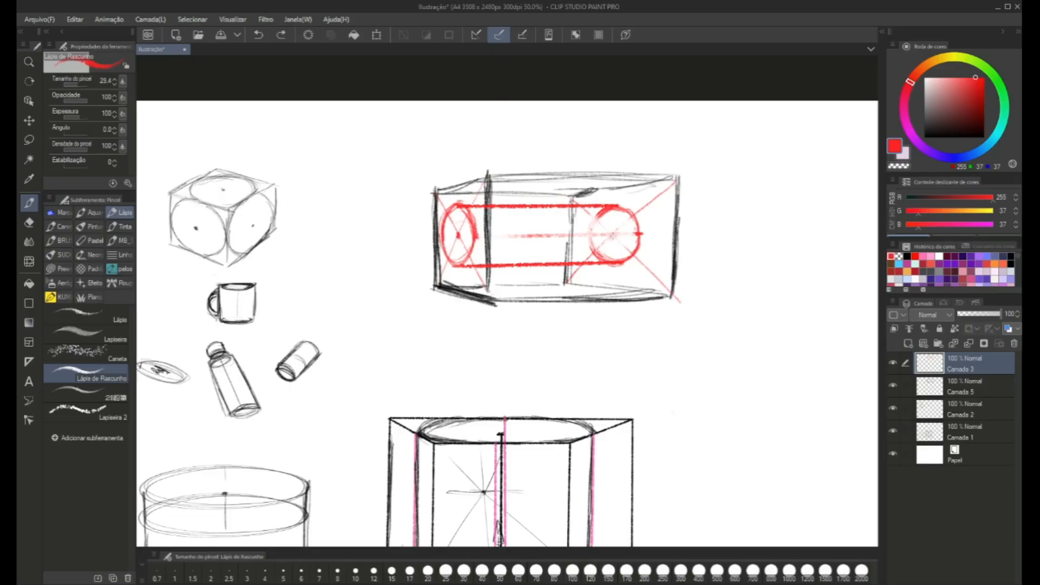
click(612, 236)
Draw two red cross-section ellipses inside the tube, between its middle and the far ellipse.
drag(548, 247, 552, 264)
mouse_move(546, 207)
mouse_down()
mouse_move(559, 226)
mouse_move(544, 260)
mouse_move(533, 244)
mouse_move(538, 211)
mouse_move(544, 261)
mouse_move(558, 240)
mouse_up()
mouse_move(559, 239)
mouse_down()
mouse_move(538, 212)
mouse_move(552, 259)
mouse_move(532, 229)
mouse_move(537, 263)
mouse_move(584, 213)
mouse_move(571, 208)
mouse_up()
mouse_move(581, 263)
mouse_down()
mouse_move(574, 208)
mouse_move(563, 245)
mouse_move(588, 208)
mouse_up()
drag(574, 224, 566, 208)
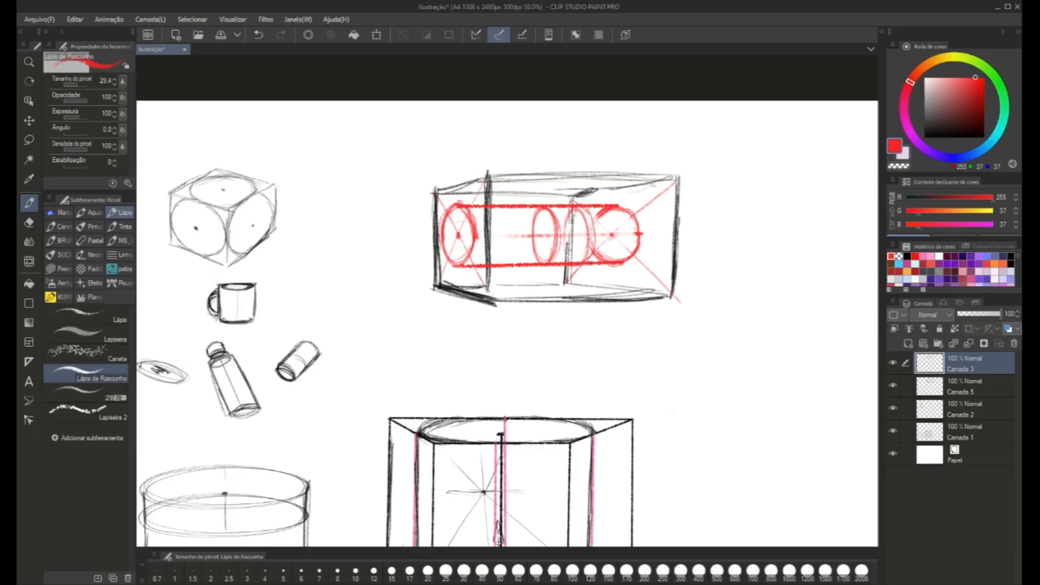
Rework the curves around the far ellipse and add more cross-section ellipses towards the tube's near end.
mouse_move(612, 263)
mouse_down()
mouse_move(611, 210)
mouse_move(587, 234)
mouse_up()
drag(612, 261, 614, 212)
mouse_move(528, 223)
mouse_down()
mouse_move(514, 245)
mouse_move(528, 243)
mouse_move(511, 257)
mouse_move(512, 221)
mouse_move(515, 263)
mouse_up()
drag(528, 262, 520, 212)
mouse_move(504, 265)
mouse_down()
mouse_move(494, 209)
mouse_move(512, 212)
mouse_move(483, 225)
mouse_up()
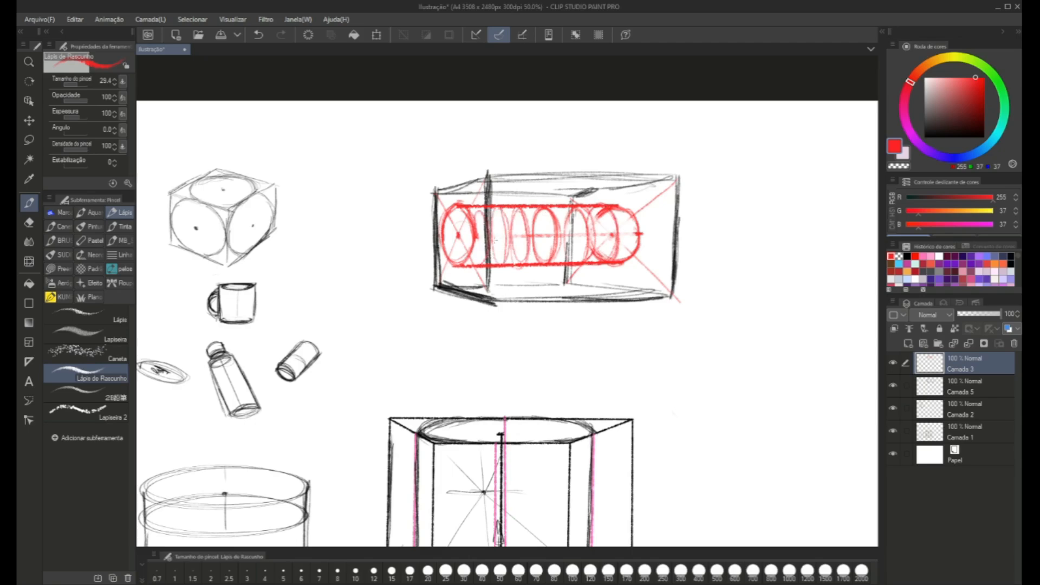
Lower the opacity of the red construction layer Camada 3 to 47%.
scroll(495, 239, down, 1)
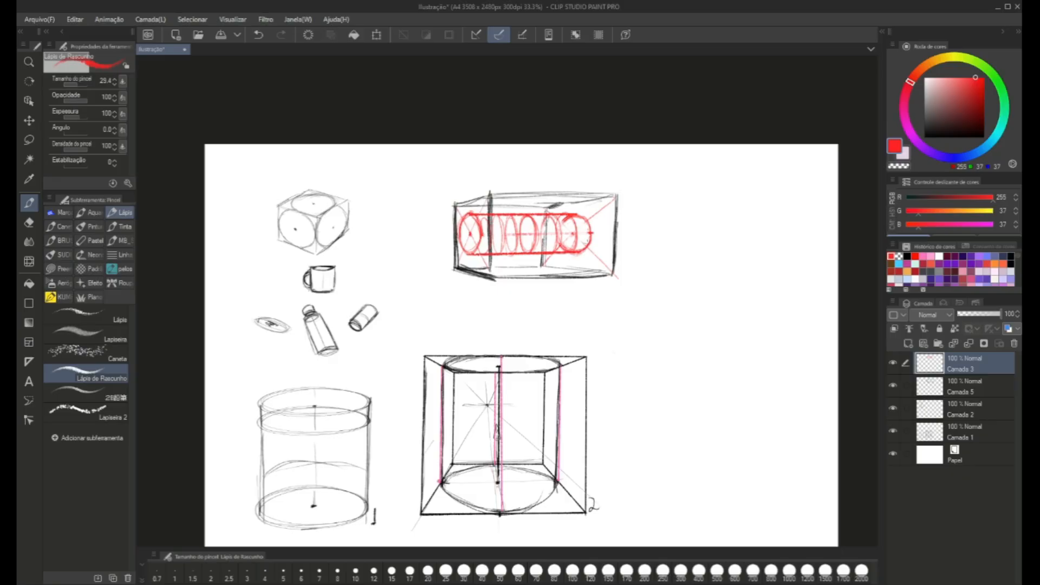
mouse_move(590, 233)
mouse_down()
mouse_move(578, 250)
mouse_move(584, 222)
mouse_up()
drag(601, 296, 637, 307)
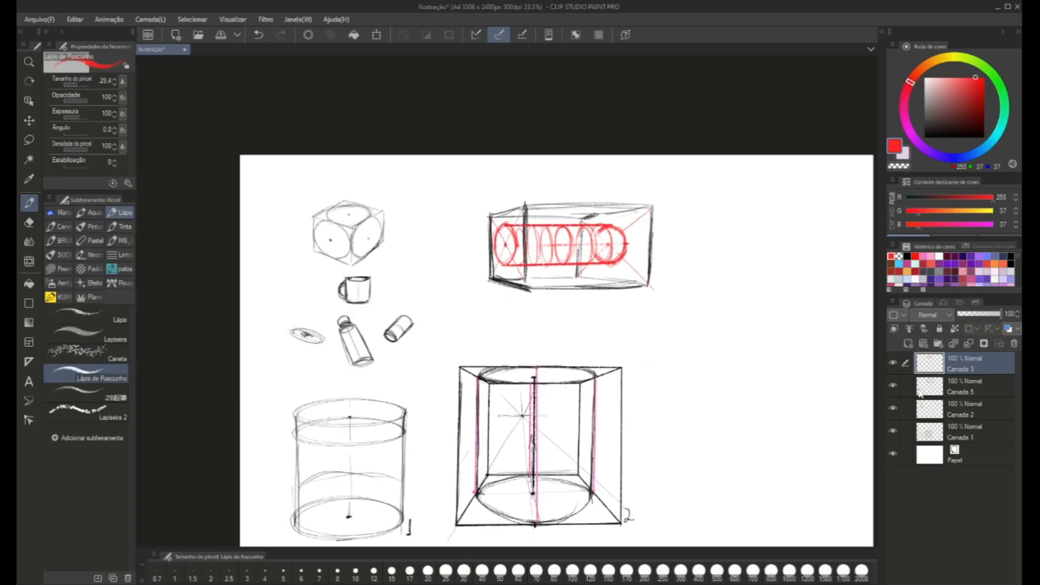
click(912, 397)
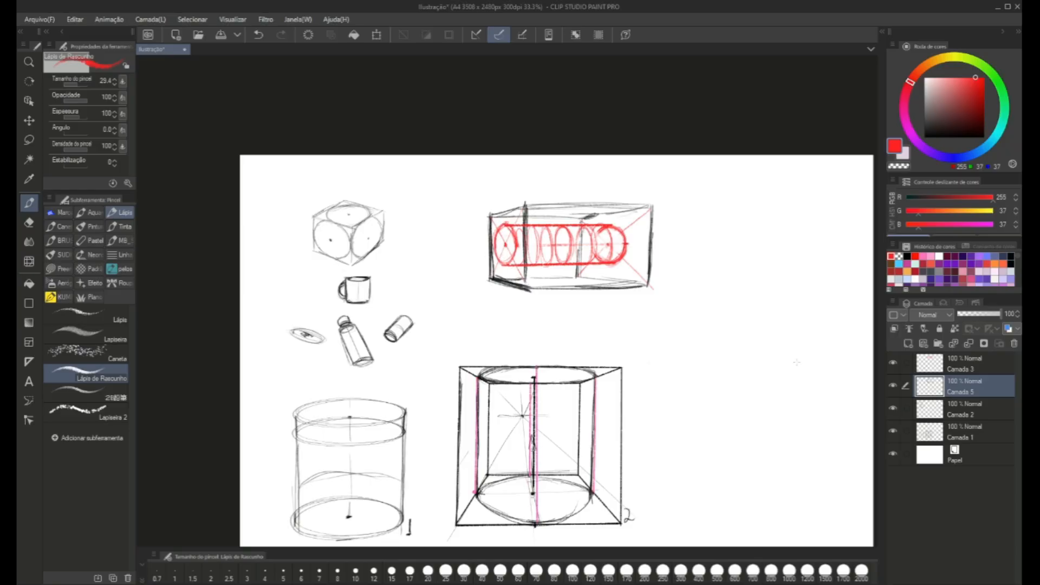
click(892, 385)
click(925, 365)
click(978, 315)
click(945, 391)
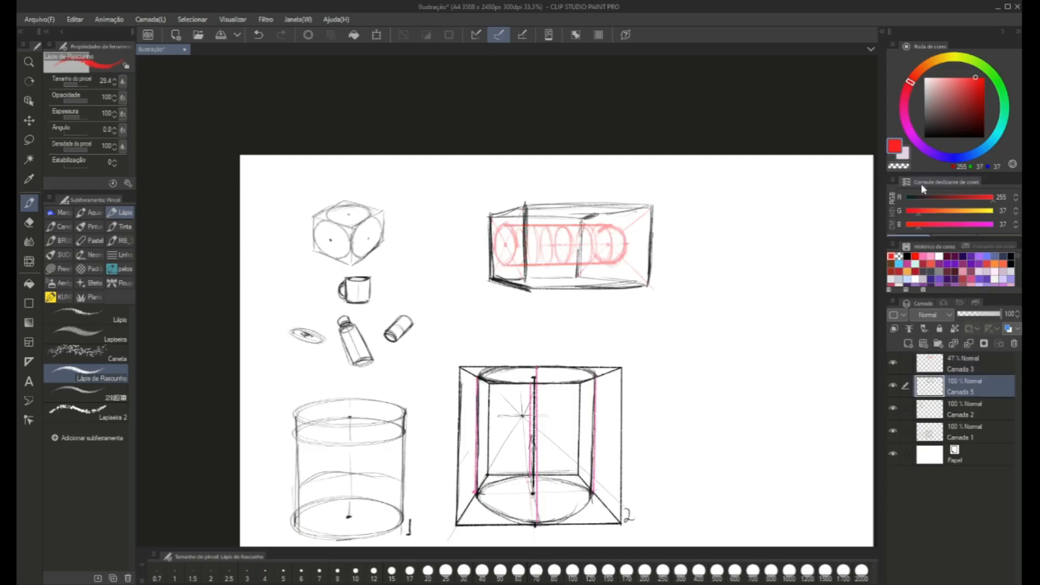
On a new layer above Camada 3, trace the long box's visible edges in black and ink its left face's ellipse with dark shading inside.
click(925, 137)
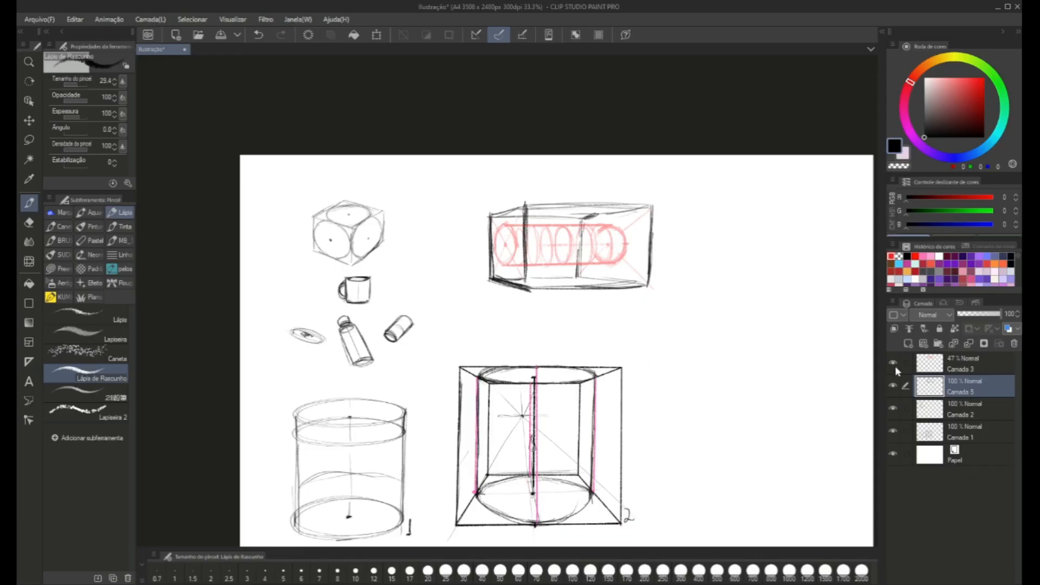
click(937, 364)
click(908, 344)
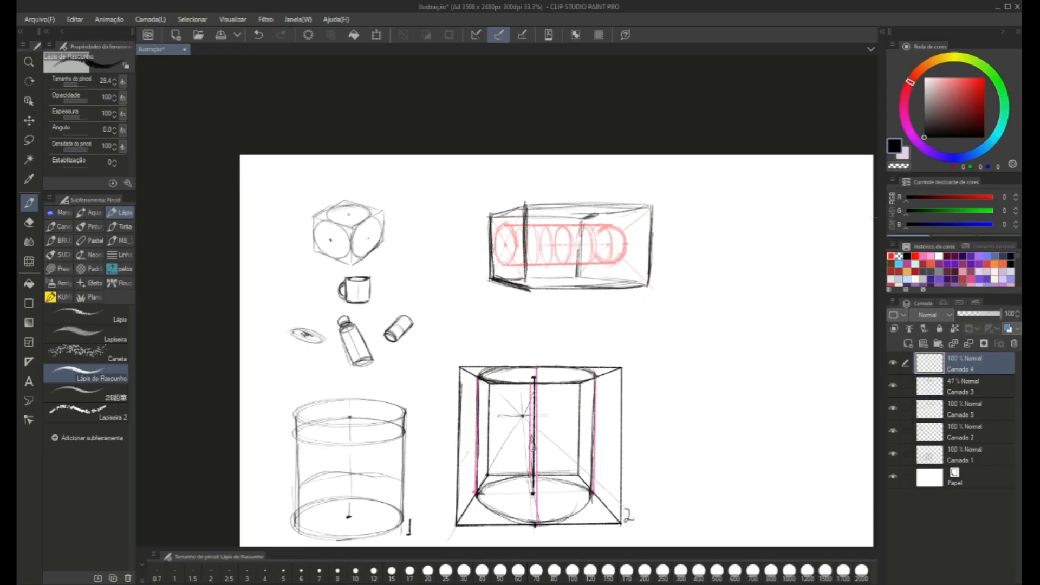
mouse_move(522, 290)
mouse_down()
mouse_move(526, 214)
mouse_move(493, 219)
mouse_move(523, 209)
mouse_move(501, 215)
mouse_move(490, 277)
mouse_move(492, 245)
mouse_move(527, 288)
mouse_move(634, 280)
mouse_move(576, 289)
mouse_up()
mouse_move(577, 289)
mouse_down()
mouse_move(641, 281)
mouse_move(648, 228)
mouse_move(649, 290)
mouse_move(650, 205)
mouse_move(528, 204)
mouse_up()
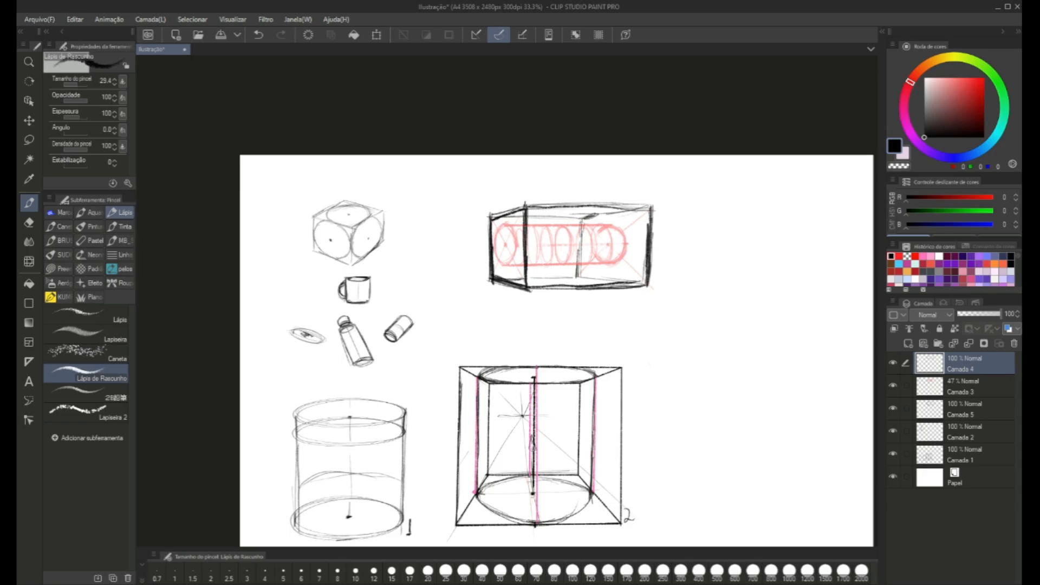
mouse_move(505, 255)
mouse_down()
mouse_move(515, 263)
mouse_move(498, 225)
mouse_move(515, 259)
mouse_move(504, 263)
mouse_move(505, 227)
mouse_move(509, 255)
mouse_move(514, 230)
mouse_move(507, 259)
mouse_move(513, 234)
mouse_up()
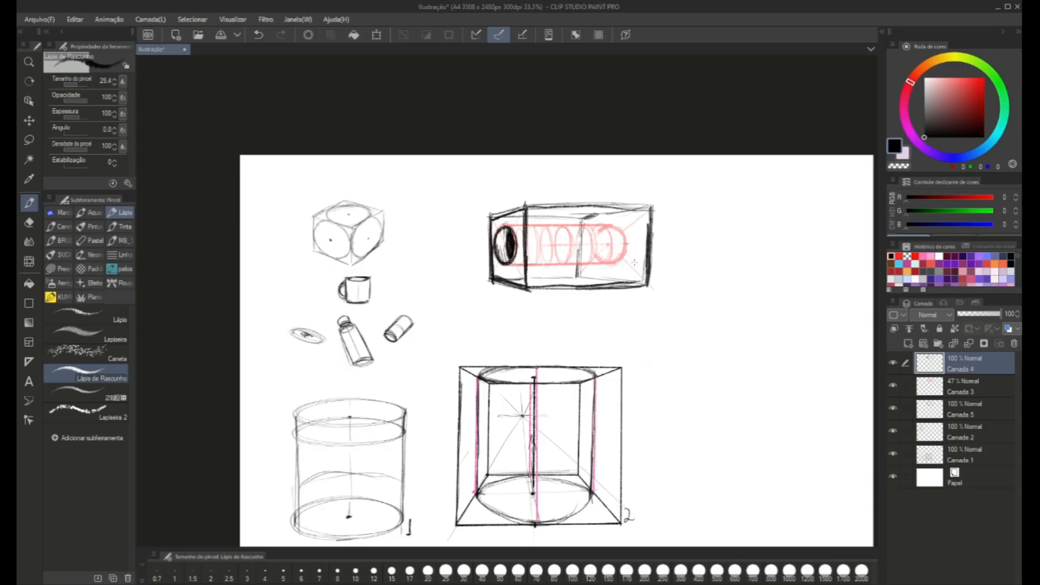
Examine the finished tube inside the long box, comparing the drawing with layer Camada 4 hidden and shown.
scroll(464, 265, up, 2)
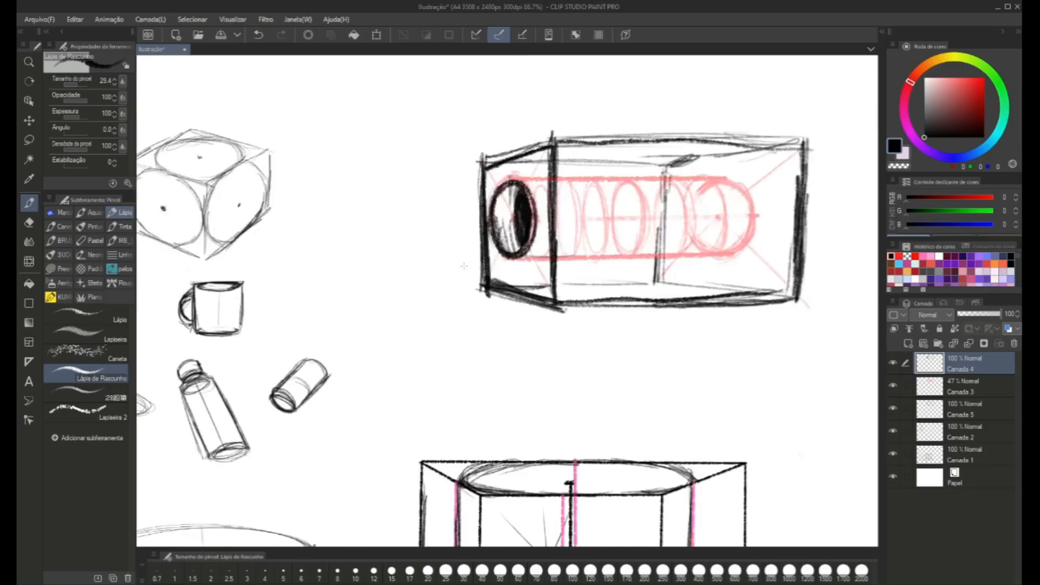
drag(507, 289, 448, 306)
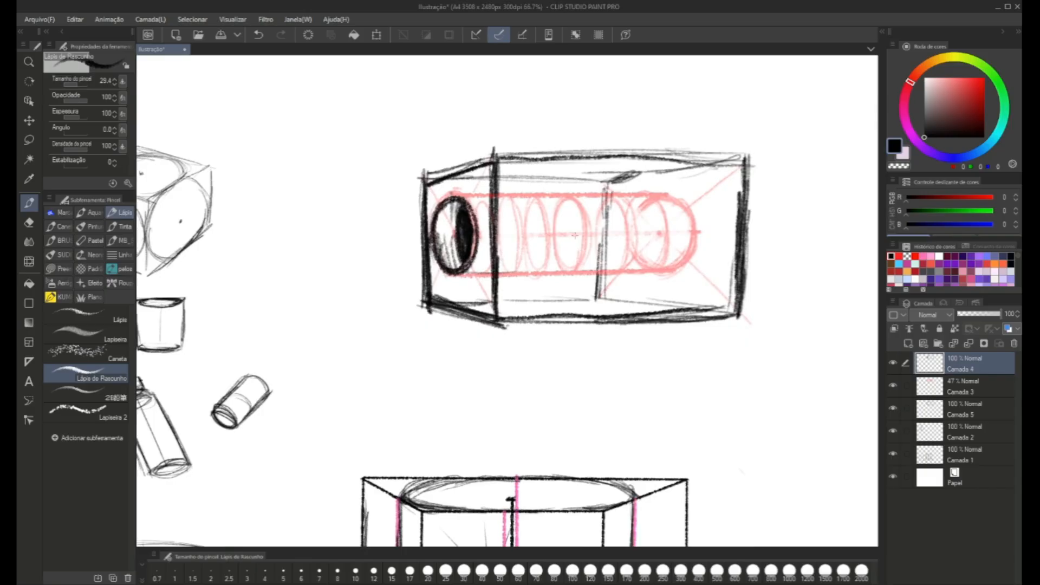
scroll(575, 235, down, 3)
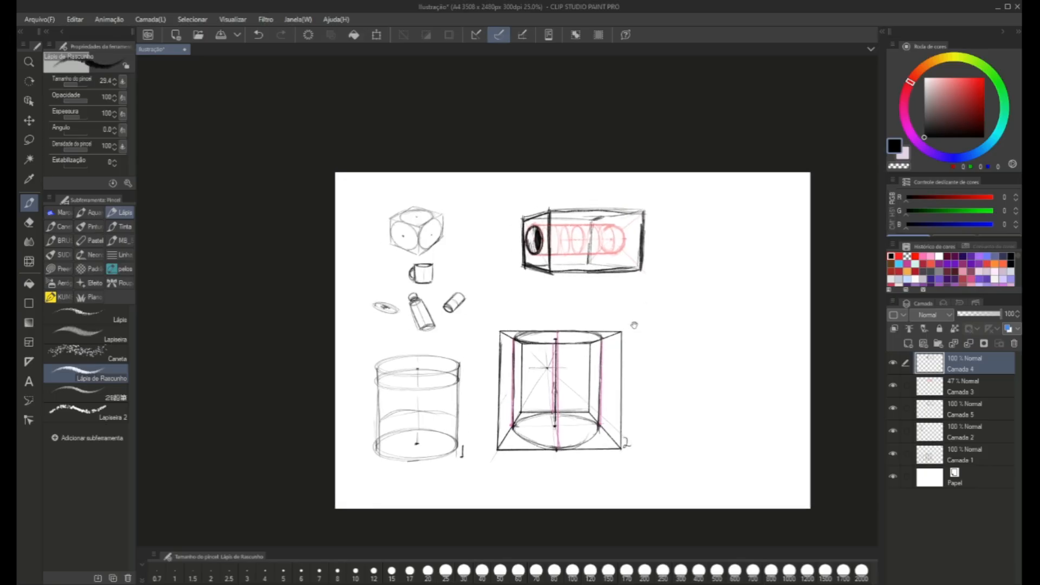
drag(617, 321, 534, 269)
scroll(666, 317, up, 1)
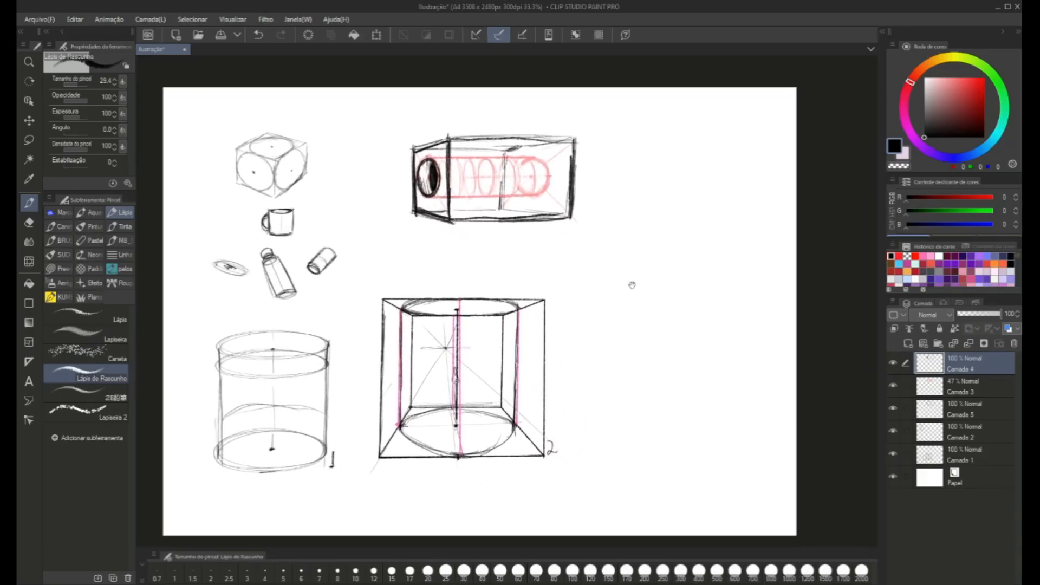
click(893, 362)
click(893, 363)
Add a new layer above Camada 4 and sketch loose curves and a small flat ellipse beside the angled cube.
click(908, 343)
mouse_move(712, 259)
mouse_down()
mouse_move(575, 234)
mouse_move(541, 241)
mouse_move(796, 310)
mouse_up()
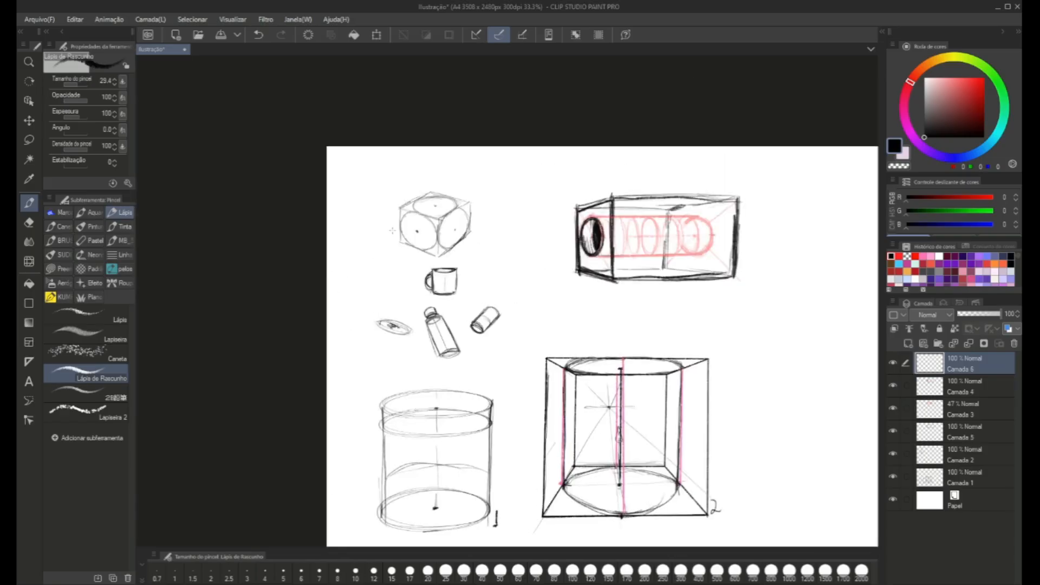
mouse_move(392, 230)
mouse_down()
mouse_move(409, 263)
mouse_move(382, 250)
mouse_move(398, 242)
mouse_up()
drag(399, 302, 422, 240)
drag(506, 303, 463, 327)
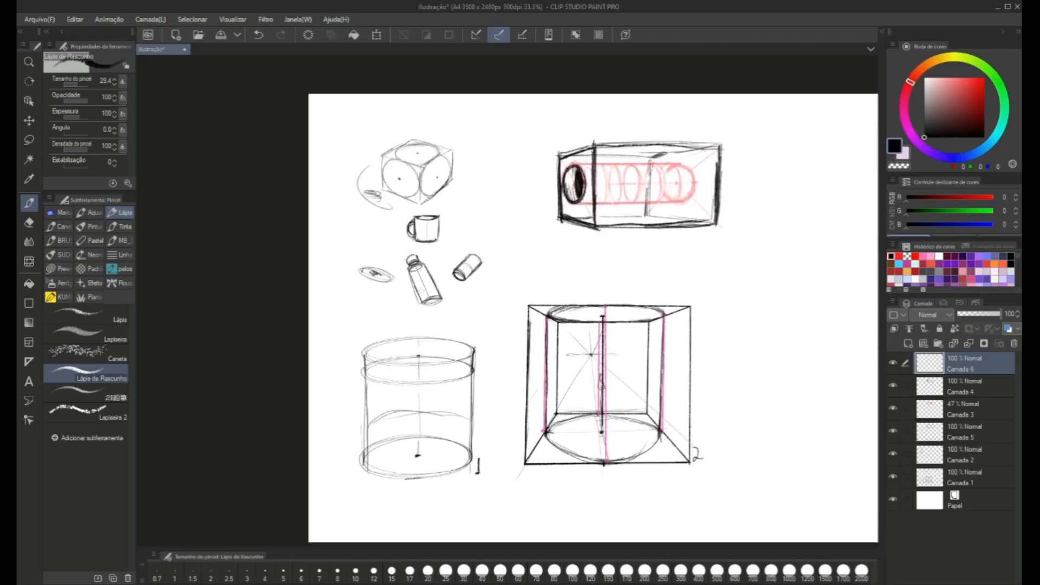
Sketch several freehand ellipses of varied sizes and tilts in the empty area beside the long box.
scroll(478, 306, up, 3)
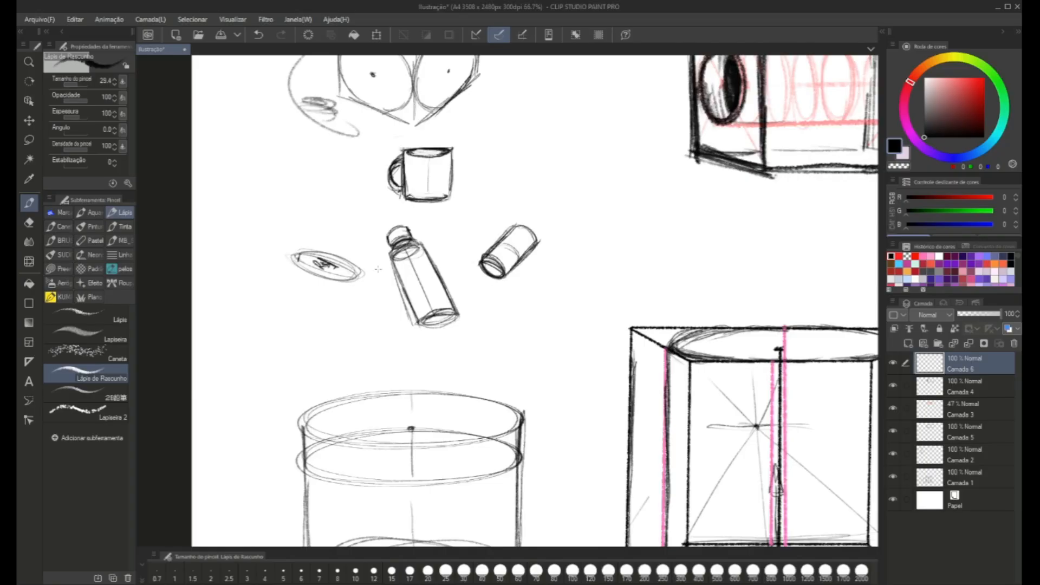
mouse_move(677, 271)
mouse_down()
mouse_move(406, 314)
mouse_move(377, 347)
mouse_up()
mouse_move(681, 262)
mouse_down()
mouse_move(566, 262)
mouse_move(342, 288)
mouse_up()
drag(568, 269, 462, 261)
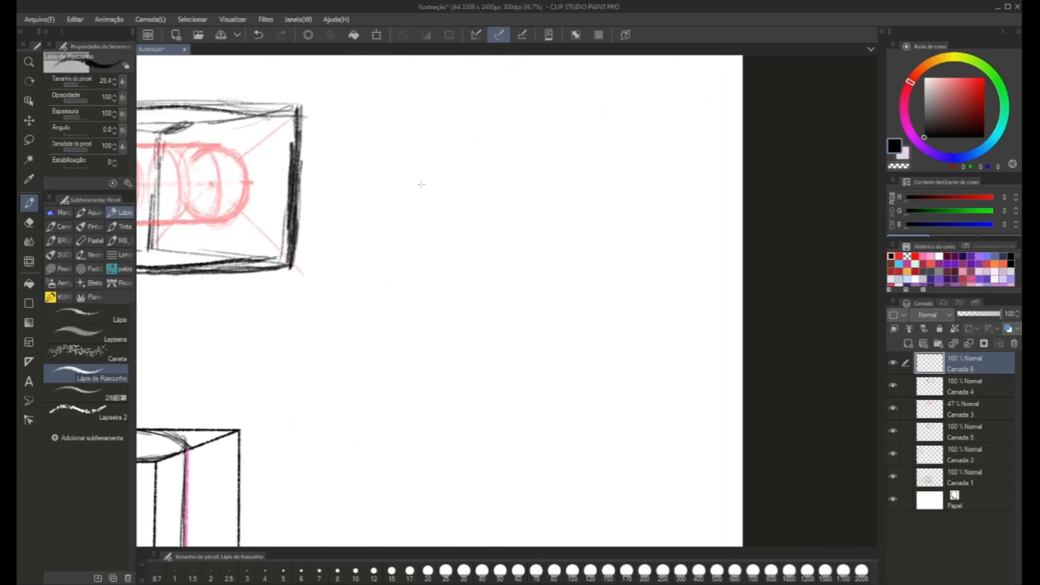
mouse_move(379, 106)
mouse_down()
mouse_move(420, 112)
mouse_move(409, 138)
mouse_move(364, 115)
mouse_move(445, 134)
mouse_up()
mouse_move(536, 142)
mouse_down()
mouse_move(574, 135)
mouse_move(488, 122)
mouse_move(504, 137)
mouse_up()
mouse_move(670, 163)
mouse_down()
mouse_move(520, 93)
mouse_move(593, 129)
mouse_up()
mouse_move(582, 219)
mouse_down()
mouse_move(545, 207)
mouse_move(548, 193)
mouse_move(563, 255)
mouse_up()
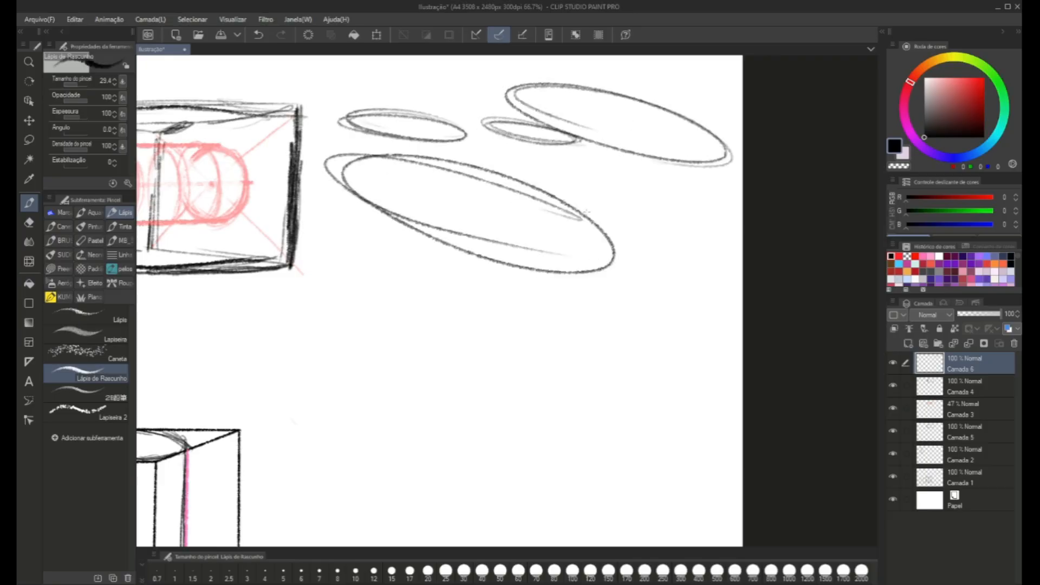
mouse_move(555, 170)
mouse_down()
mouse_move(700, 242)
mouse_move(537, 173)
mouse_move(598, 201)
mouse_up()
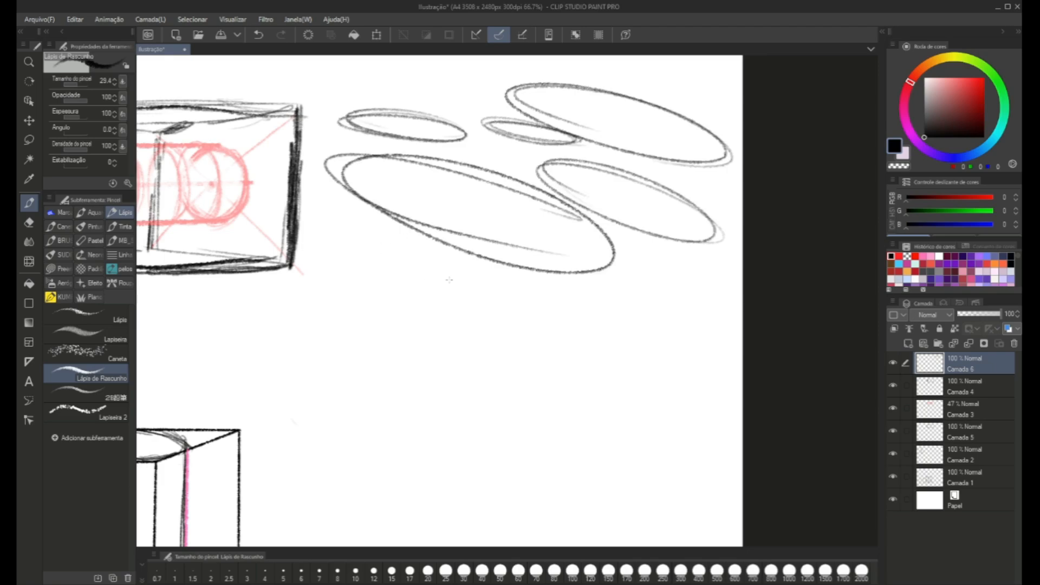
mouse_move(449, 280)
mouse_down()
mouse_move(379, 273)
mouse_move(457, 288)
mouse_up()
mouse_move(613, 308)
mouse_down()
mouse_move(541, 317)
mouse_move(577, 294)
mouse_move(530, 287)
mouse_up()
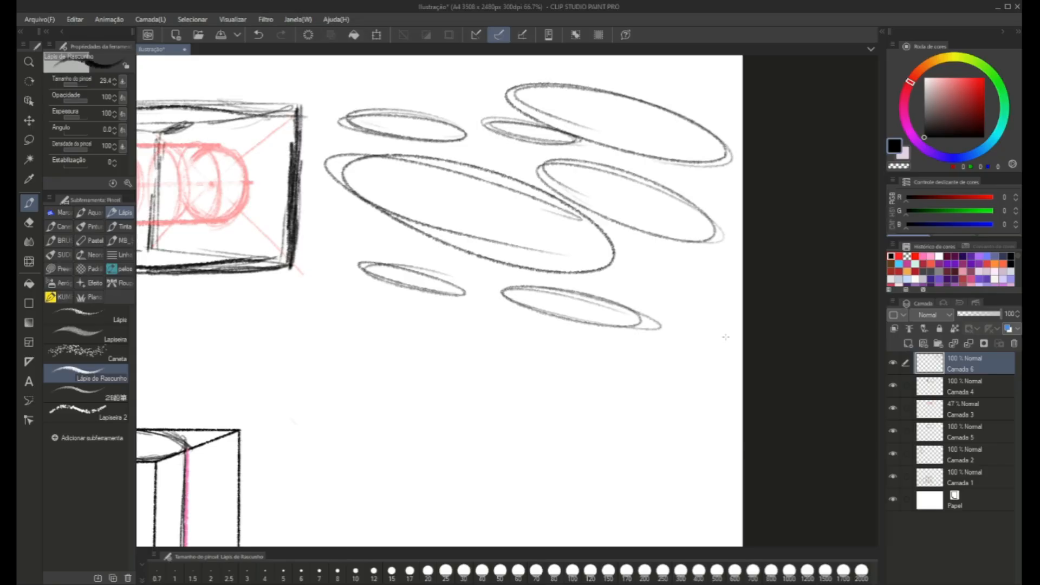
Undo all the freehand ellipses beside the long box.
scroll(726, 337, down, 1)
key(ctrl+z)
key(ctrl+z)
key(ctrl+z)
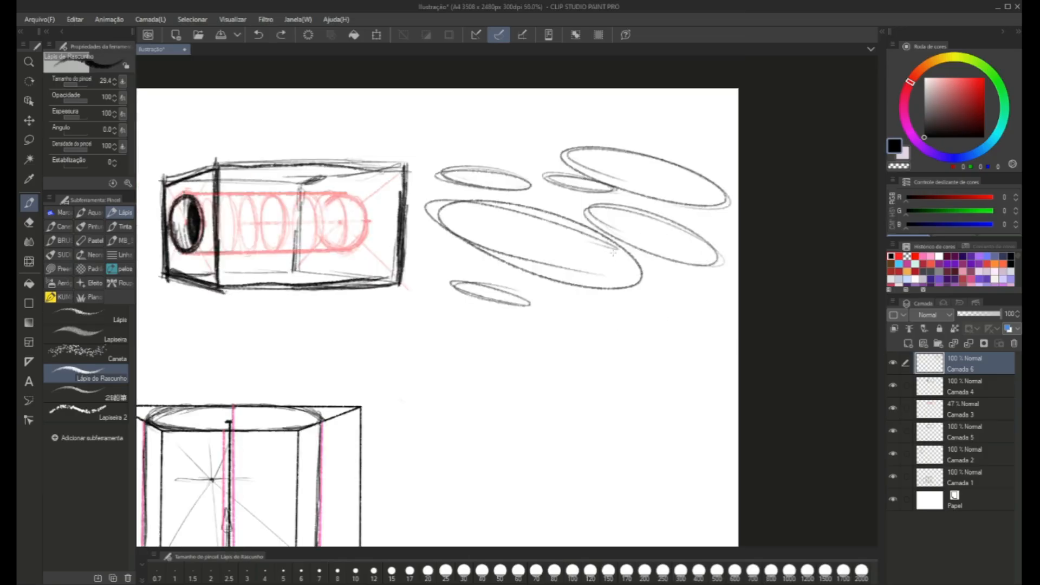
key(ctrl+z)
key(ctrl+z)
key(ctrl+z)
key(ctrl+z)
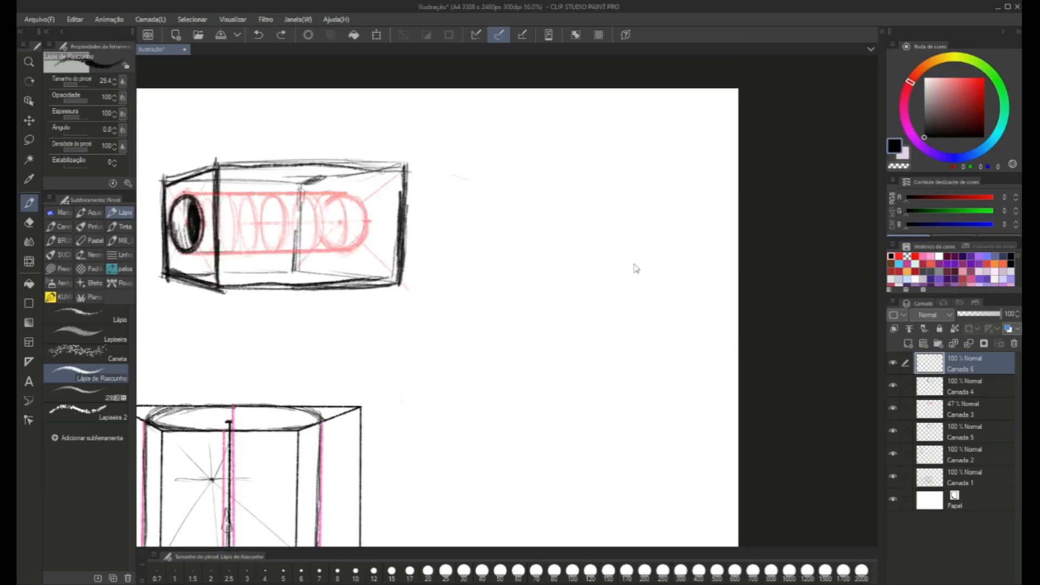
drag(504, 259, 512, 250)
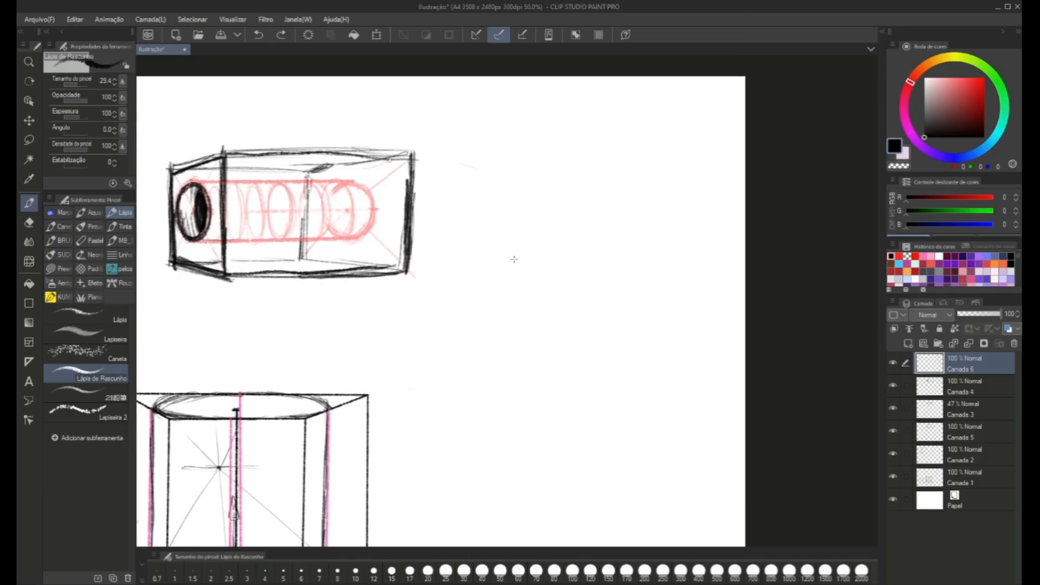
mouse_move(560, 196)
mouse_down()
mouse_move(507, 216)
mouse_move(512, 204)
mouse_up()
key(ctrl+z)
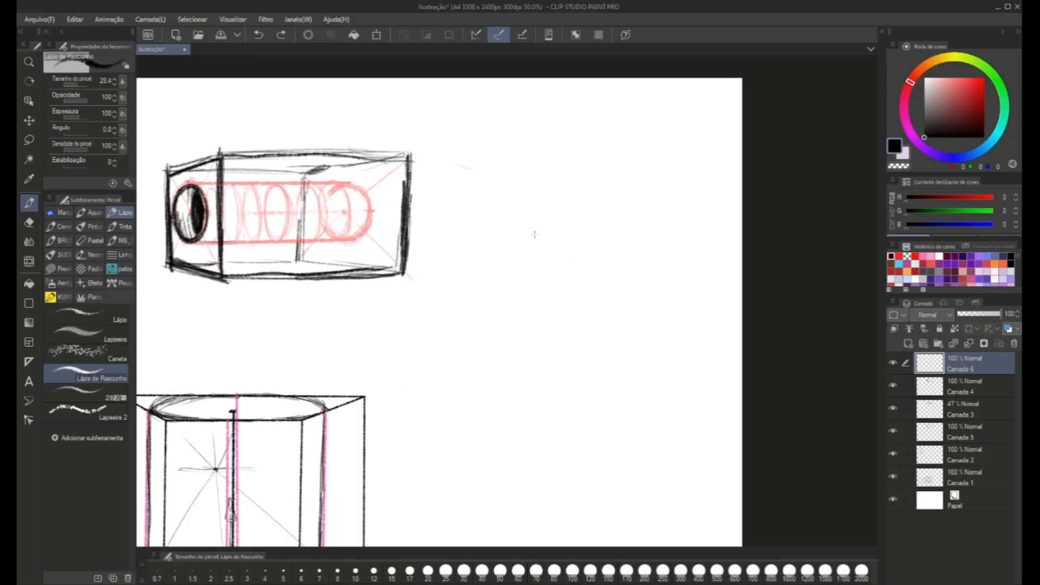
Draw a wide skewed quadrilateral below and beside the long box and fit an ellipse inside its four sides.
mouse_move(606, 258)
mouse_down()
mouse_move(458, 251)
mouse_move(464, 256)
mouse_move(379, 353)
mouse_move(575, 374)
mouse_up()
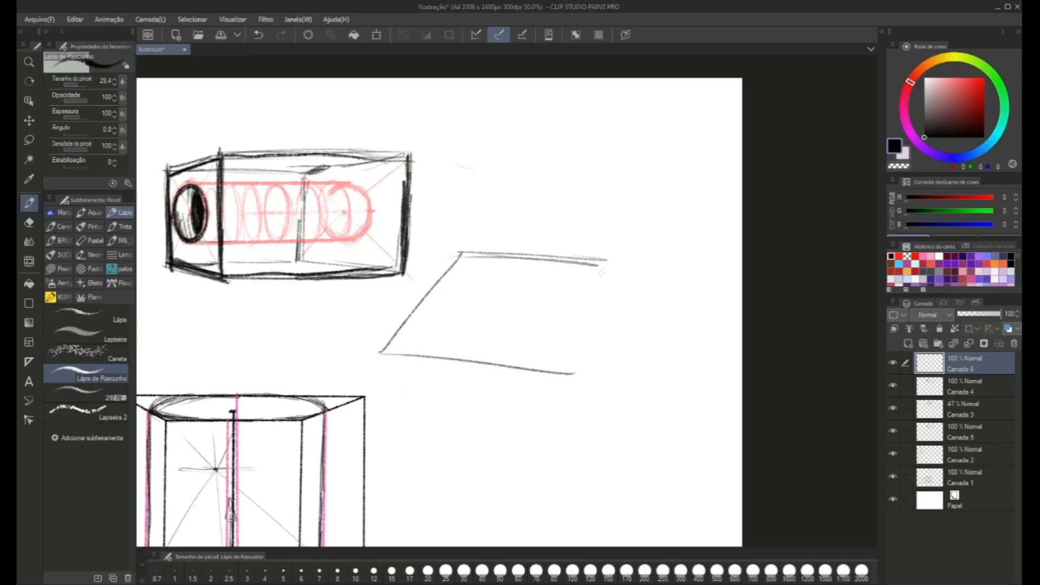
drag(602, 264, 563, 394)
mouse_move(571, 339)
mouse_down()
mouse_move(442, 286)
mouse_move(512, 263)
mouse_move(425, 322)
mouse_up()
key(ctrl+z)
mouse_move(548, 276)
mouse_down()
mouse_move(433, 319)
mouse_move(487, 264)
mouse_move(428, 325)
mouse_move(430, 310)
mouse_move(476, 356)
mouse_move(512, 360)
mouse_move(590, 291)
mouse_move(545, 267)
mouse_move(482, 261)
mouse_move(427, 308)
mouse_up()
key(ctrl+z)
drag(429, 301, 492, 272)
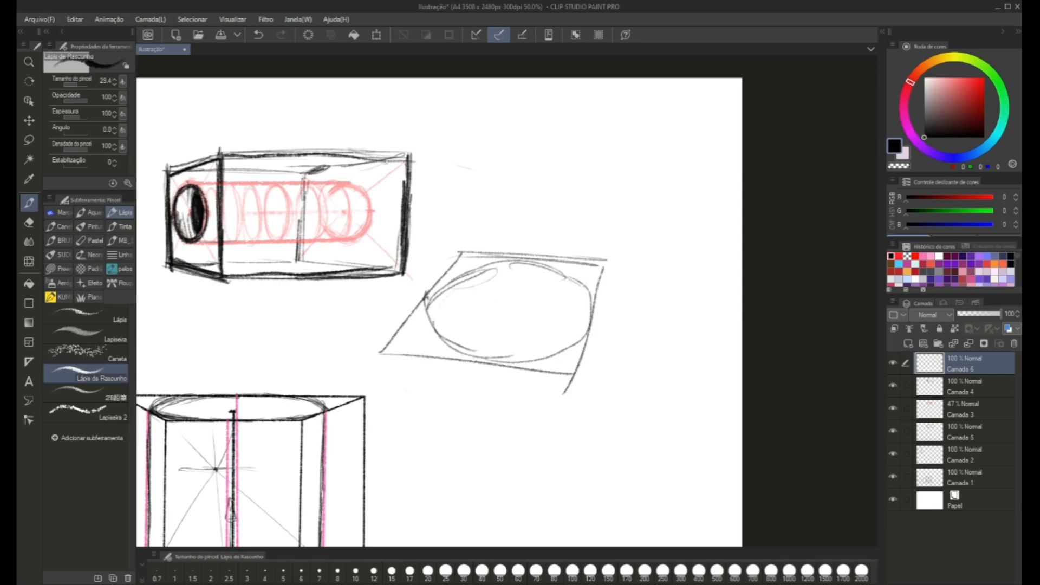
Mark the points where the ellipse touches the four sides of the skewed quadrilateral.
drag(488, 361, 465, 357)
drag(595, 316, 592, 326)
drag(433, 297, 421, 305)
drag(533, 264, 513, 261)
Above the skewed quadrilateral, draw a square with an inscribed circle and a diamond with an inscribed ellipse beside it.
mouse_move(541, 222)
mouse_down()
mouse_move(538, 134)
mouse_move(656, 126)
mouse_move(645, 220)
mouse_move(558, 229)
mouse_up()
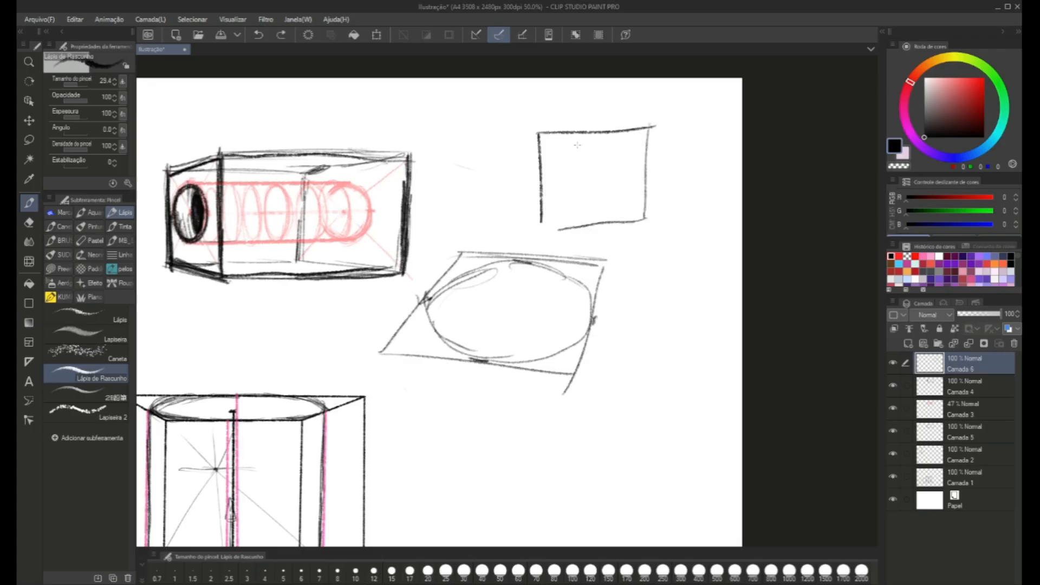
mouse_move(602, 130)
mouse_down()
mouse_move(569, 139)
mouse_move(543, 185)
mouse_move(591, 222)
mouse_move(641, 189)
mouse_move(637, 153)
mouse_move(602, 132)
mouse_up()
drag(494, 192, 519, 189)
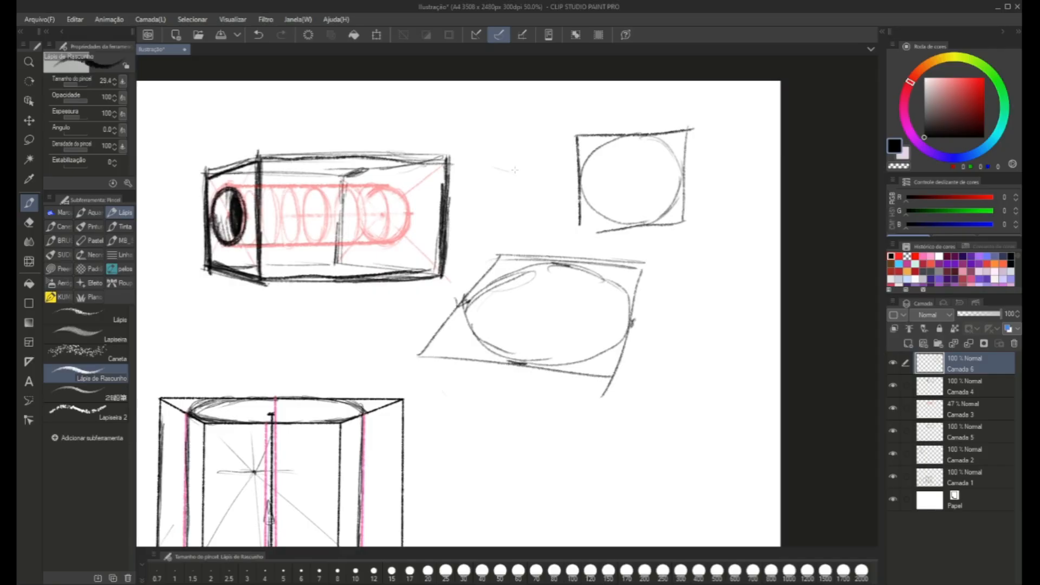
mouse_move(543, 207)
mouse_down()
mouse_move(496, 168)
mouse_move(471, 205)
mouse_move(501, 243)
mouse_up()
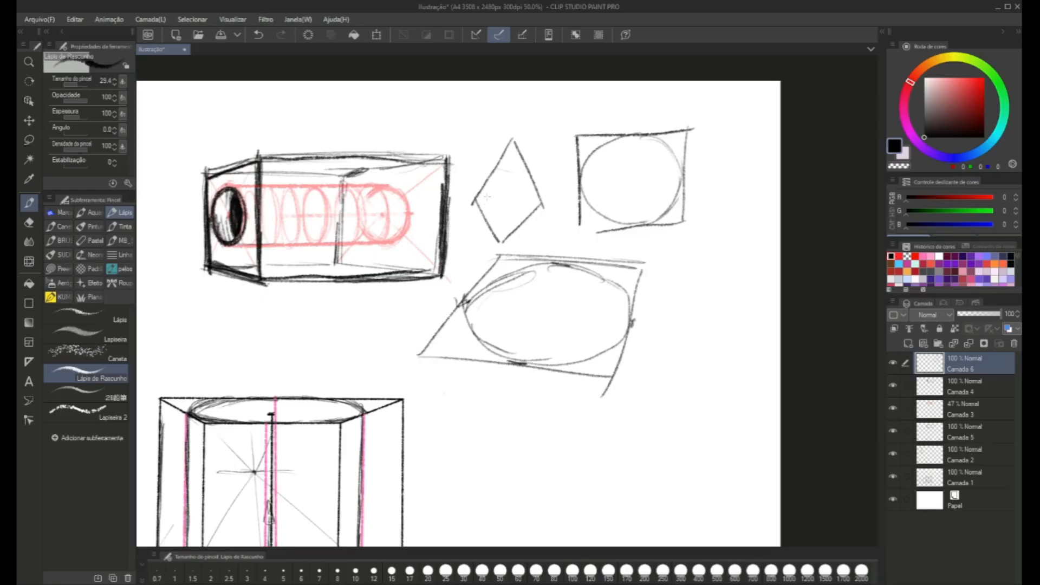
mouse_move(493, 175)
mouse_down()
mouse_move(489, 215)
mouse_move(532, 183)
mouse_move(487, 195)
mouse_up()
drag(528, 235, 448, 193)
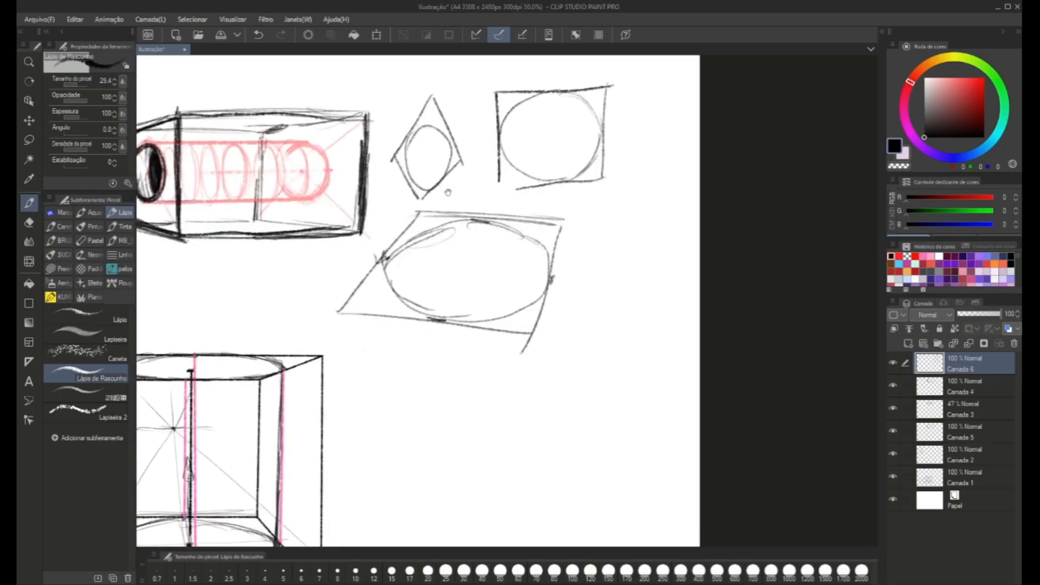
Draw three more diamonds near the page's right edge, one narrow, one large and one very small, each with a fitted ellipse.
mouse_move(635, 188)
mouse_down()
mouse_move(597, 217)
mouse_move(615, 286)
mouse_move(642, 227)
mouse_move(636, 221)
mouse_move(622, 267)
mouse_move(618, 201)
mouse_move(610, 212)
mouse_up()
mouse_move(625, 258)
mouse_down()
mouse_move(636, 235)
mouse_move(620, 201)
mouse_up()
mouse_move(546, 246)
mouse_down()
mouse_move(539, 212)
mouse_move(555, 297)
mouse_move(590, 234)
mouse_up()
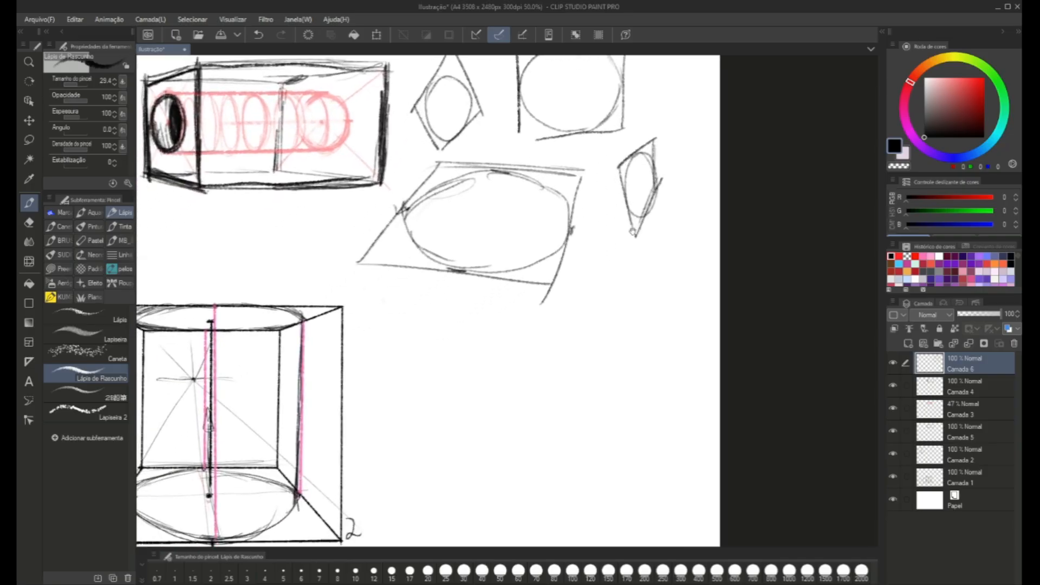
mouse_move(672, 337)
mouse_down()
mouse_move(620, 258)
mouse_move(666, 332)
mouse_move(604, 272)
mouse_move(618, 261)
mouse_move(560, 327)
mouse_move(546, 319)
mouse_move(637, 418)
mouse_up()
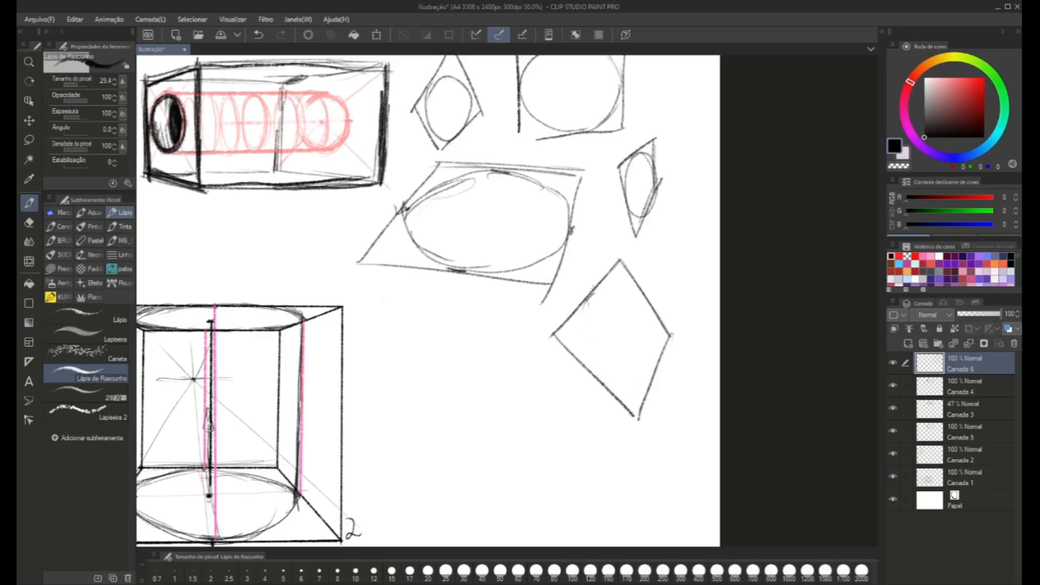
mouse_move(587, 296)
mouse_down()
mouse_move(584, 338)
mouse_move(615, 388)
mouse_up()
mouse_move(660, 352)
mouse_down()
mouse_move(606, 384)
mouse_move(626, 393)
mouse_move(656, 367)
mouse_move(652, 324)
mouse_move(658, 338)
mouse_move(621, 280)
mouse_up()
mouse_move(641, 296)
mouse_down()
mouse_move(594, 285)
mouse_move(653, 301)
mouse_move(629, 376)
mouse_up()
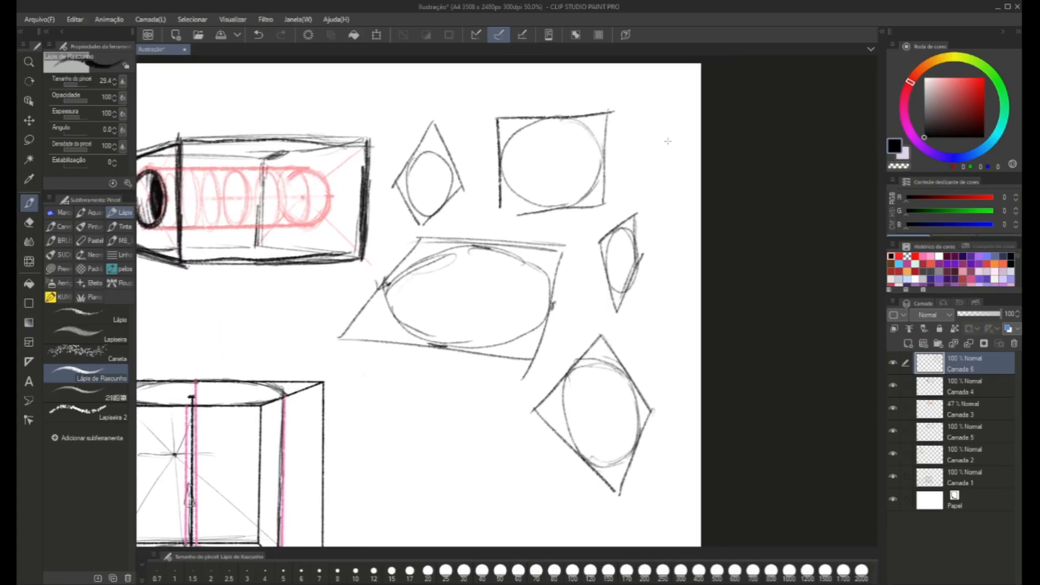
mouse_move(668, 121)
mouse_down()
mouse_move(645, 144)
mouse_move(640, 94)
mouse_move(664, 86)
mouse_move(666, 121)
mouse_up()
mouse_move(665, 80)
mouse_down()
mouse_move(639, 100)
mouse_move(648, 134)
mouse_move(662, 122)
mouse_move(665, 98)
mouse_move(658, 87)
mouse_move(649, 124)
mouse_up()
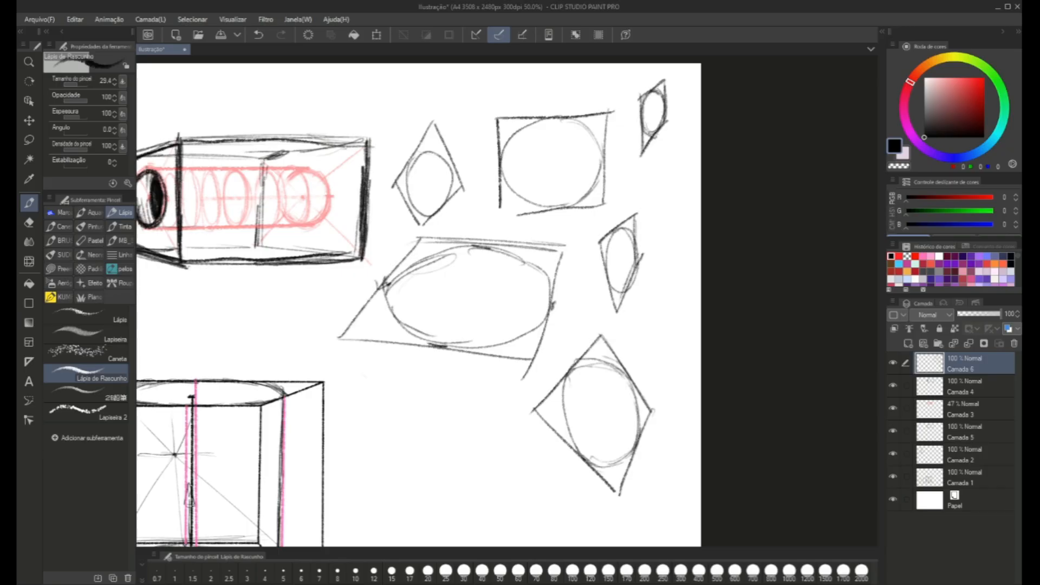
Lasso all the quadrilateral-and-ellipse sketches, scale them down, move them toward the page's upper-right corner and deselect.
scroll(501, 222, down, 2)
drag(479, 332, 512, 250)
key(m)
mouse_move(496, 144)
mouse_down()
mouse_move(469, 189)
mouse_move(481, 226)
mouse_move(607, 314)
mouse_move(680, 216)
mouse_move(599, 50)
mouse_move(514, 82)
mouse_move(487, 130)
mouse_up()
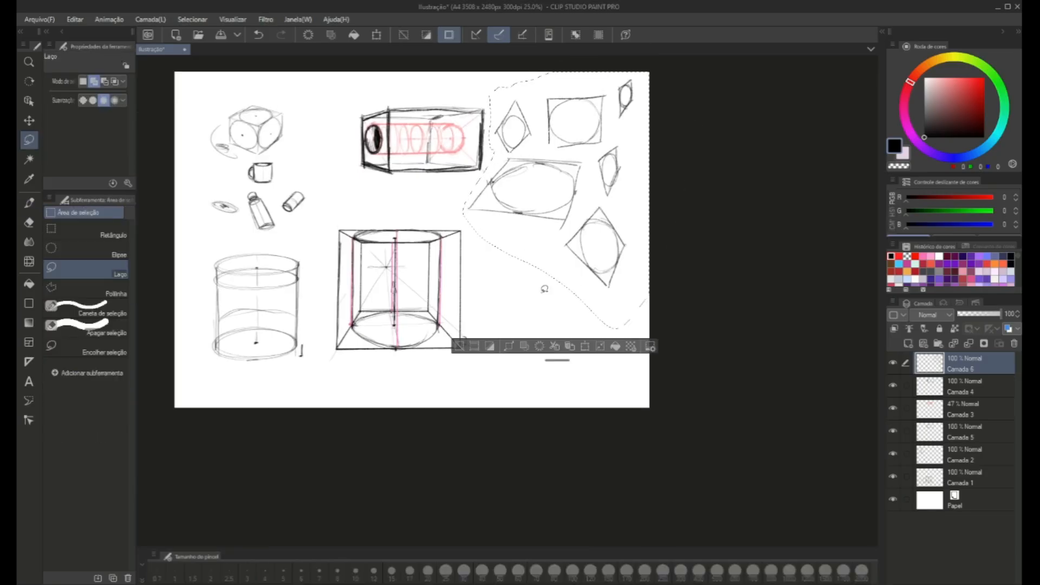
click(586, 346)
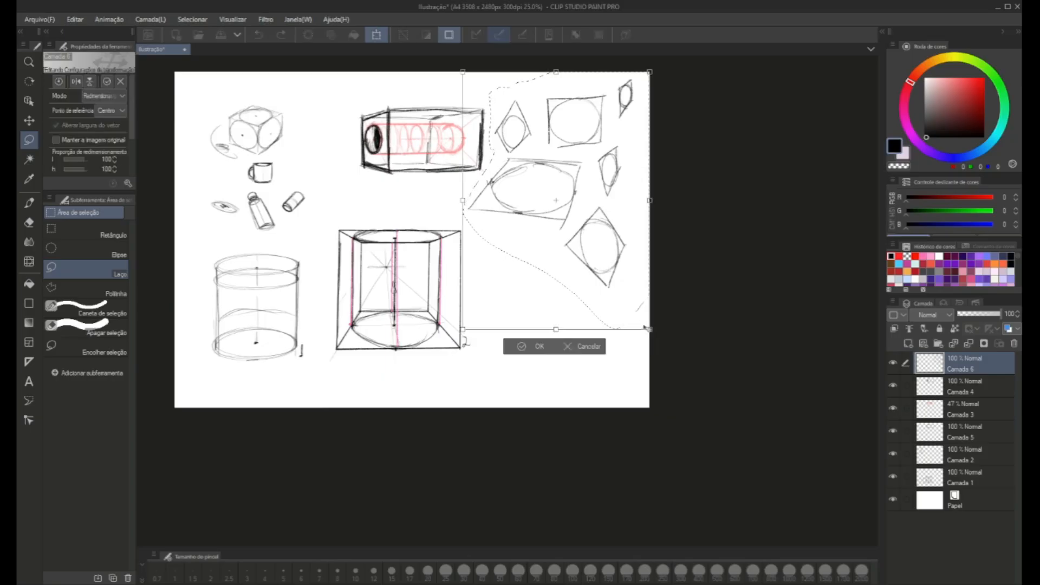
mouse_move(649, 331)
mouse_down()
mouse_move(628, 287)
mouse_move(580, 233)
mouse_up()
mouse_move(525, 209)
mouse_down()
mouse_move(547, 218)
mouse_move(524, 210)
mouse_move(571, 208)
mouse_up()
click(552, 255)
click(497, 255)
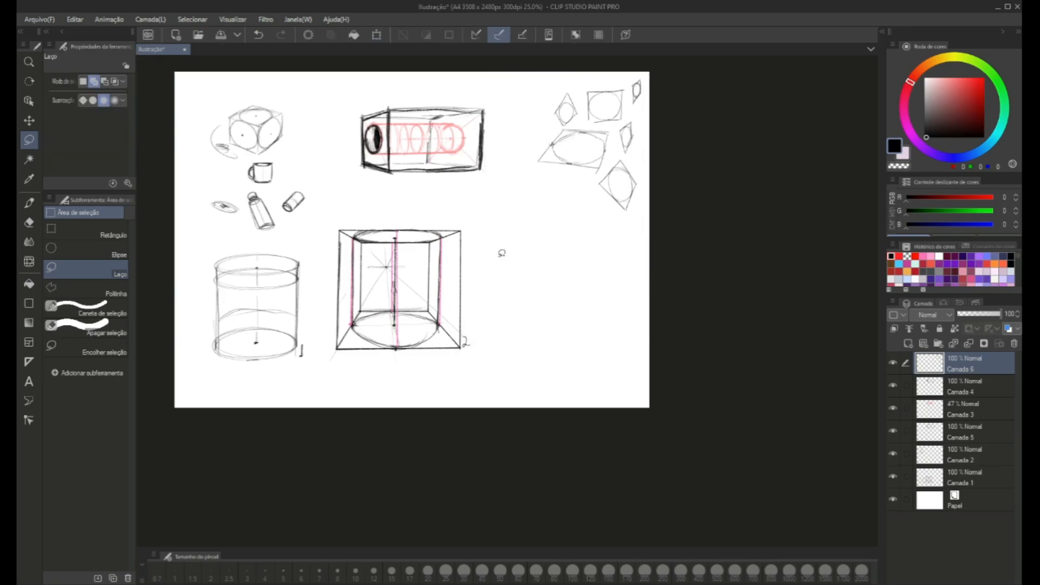
Draw a long S-shaped curve with the sketch pencil in the empty area beside box 2.
scroll(494, 184, up, 1)
mouse_move(533, 226)
mouse_down()
mouse_move(528, 258)
mouse_move(544, 209)
mouse_up()
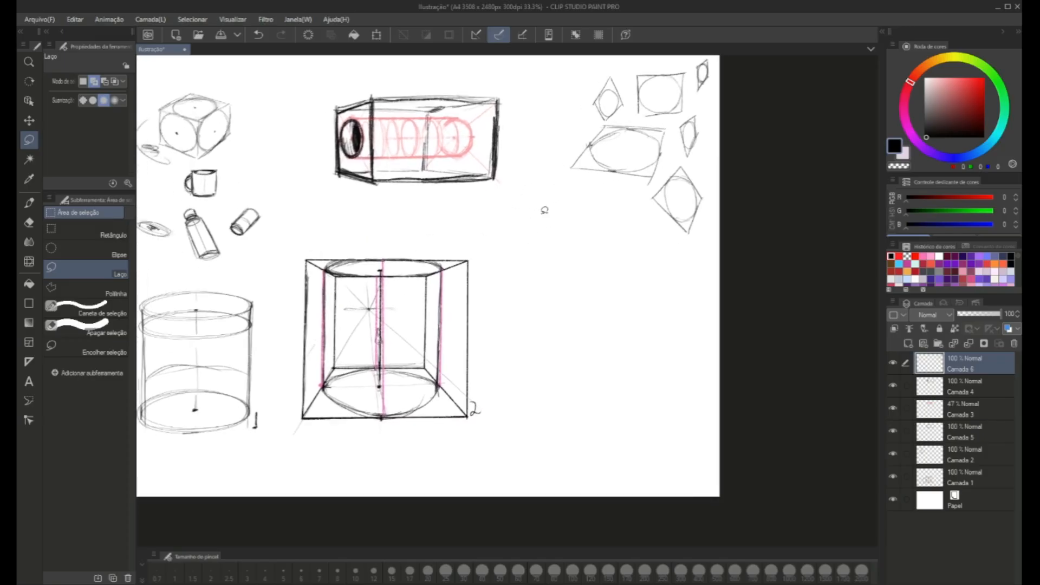
key(p)
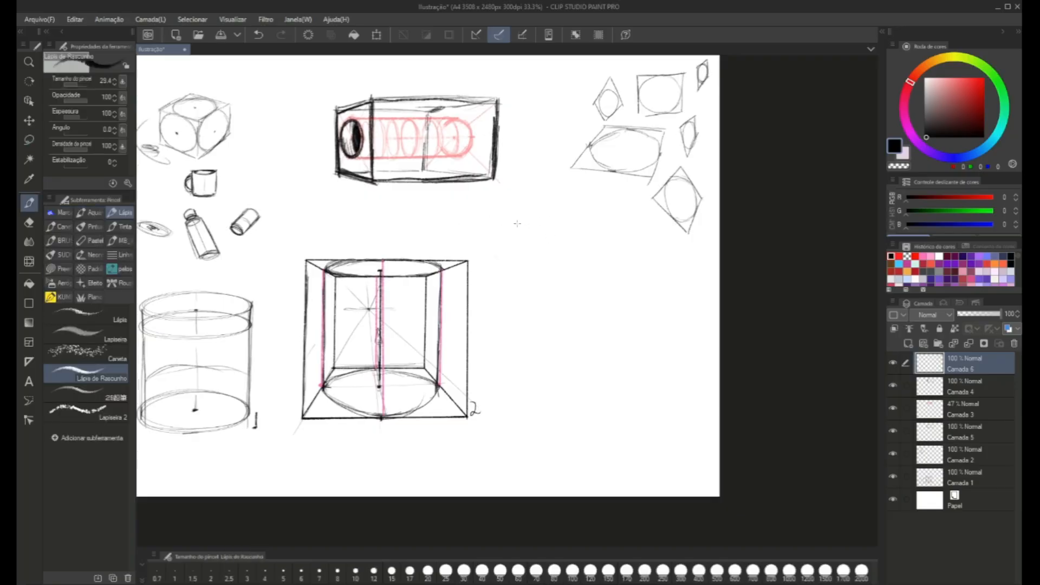
mouse_move(483, 222)
mouse_down()
mouse_move(546, 223)
mouse_move(612, 238)
mouse_move(670, 290)
mouse_move(629, 304)
mouse_move(568, 291)
mouse_move(533, 331)
mouse_move(639, 394)
mouse_move(636, 464)
mouse_up()
drag(503, 242, 509, 260)
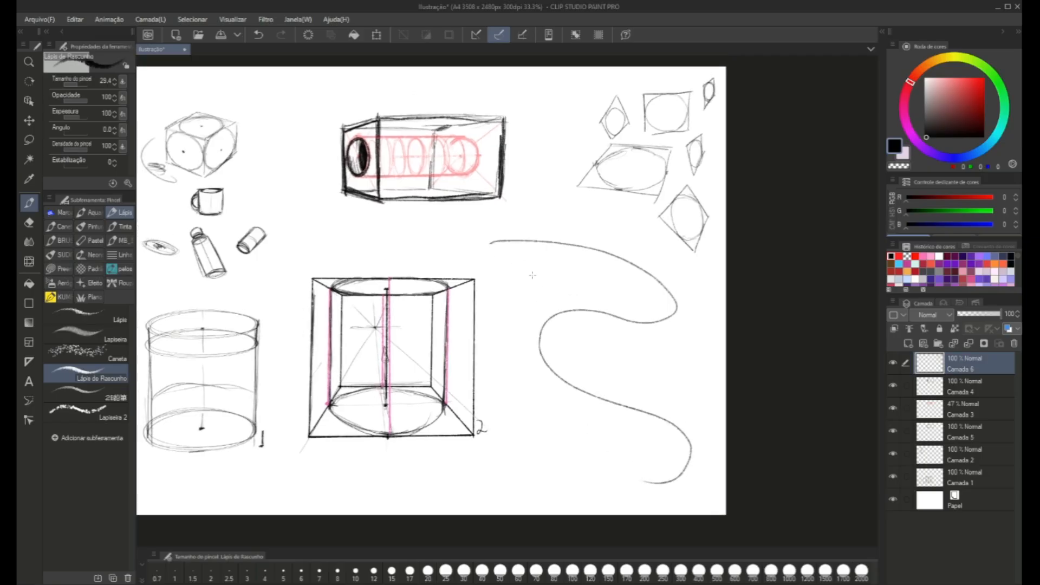
scroll(527, 276, up, 1)
drag(660, 165, 661, 227)
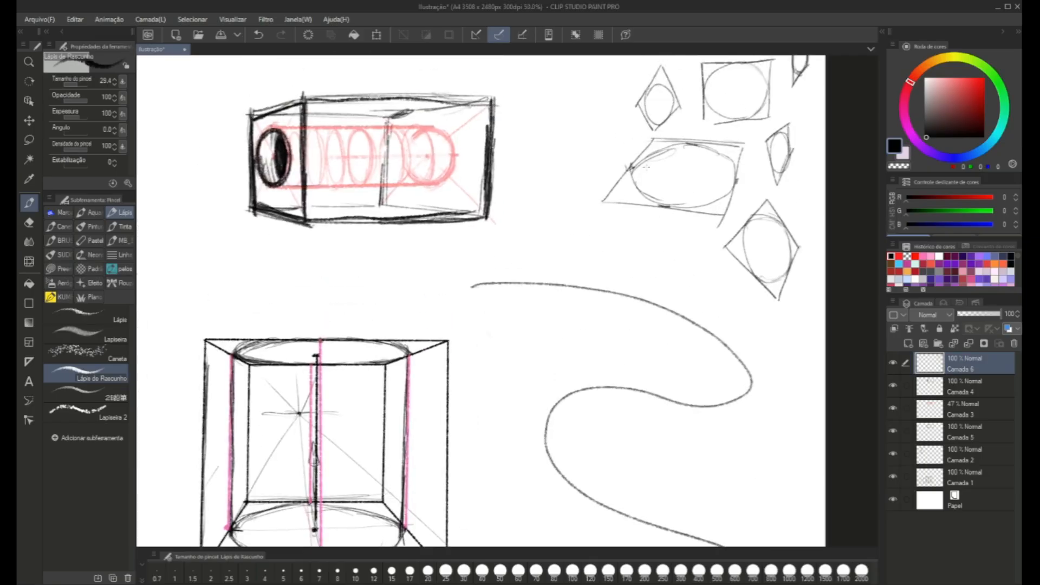
drag(635, 172, 643, 181)
mouse_move(490, 274)
mouse_down()
mouse_move(514, 344)
mouse_move(540, 338)
mouse_up()
key(ctrl+z)
key(ctrl+z)
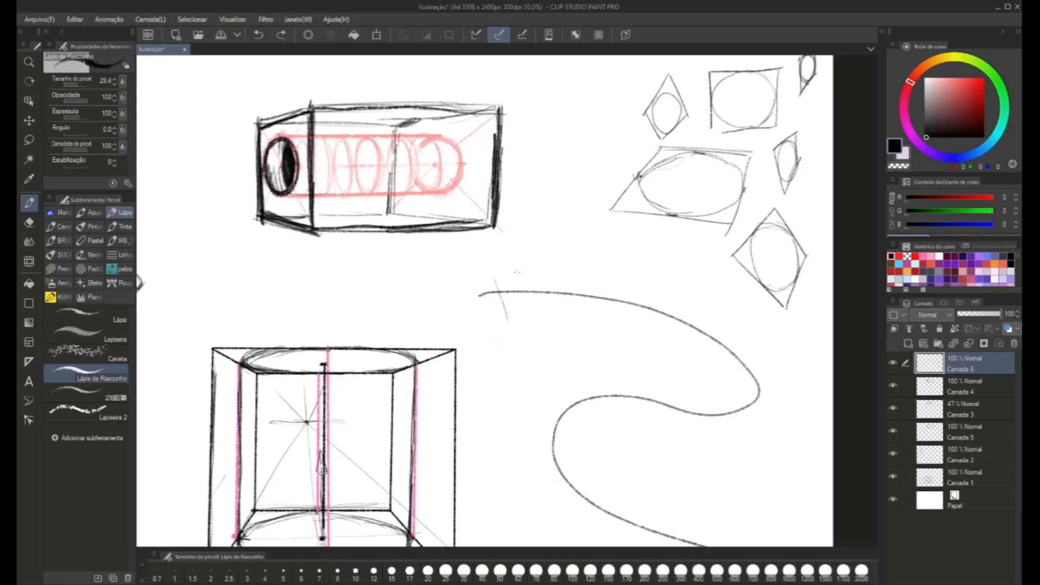
Sketch two tilted cylinders across the start of the S-shaped curve, each with an ellipse at both ends.
mouse_move(516, 258)
mouse_down()
mouse_move(501, 254)
mouse_move(494, 268)
mouse_up()
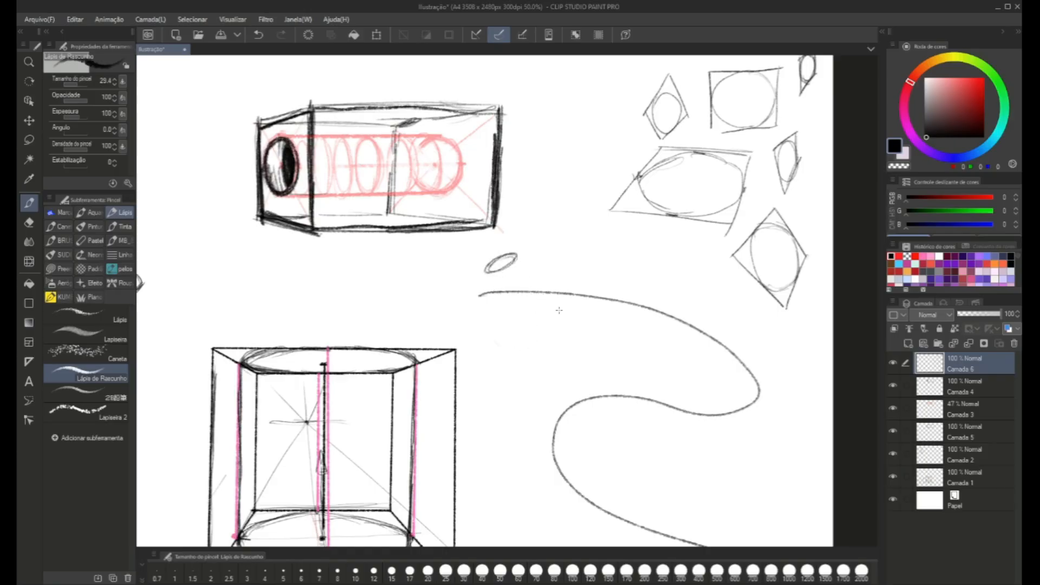
drag(563, 332, 595, 356)
mouse_move(489, 275)
mouse_down()
mouse_move(528, 320)
mouse_move(516, 255)
mouse_move(542, 309)
mouse_up()
mouse_move(598, 279)
mouse_down()
mouse_move(623, 277)
mouse_move(631, 295)
mouse_move(599, 280)
mouse_move(560, 336)
mouse_up()
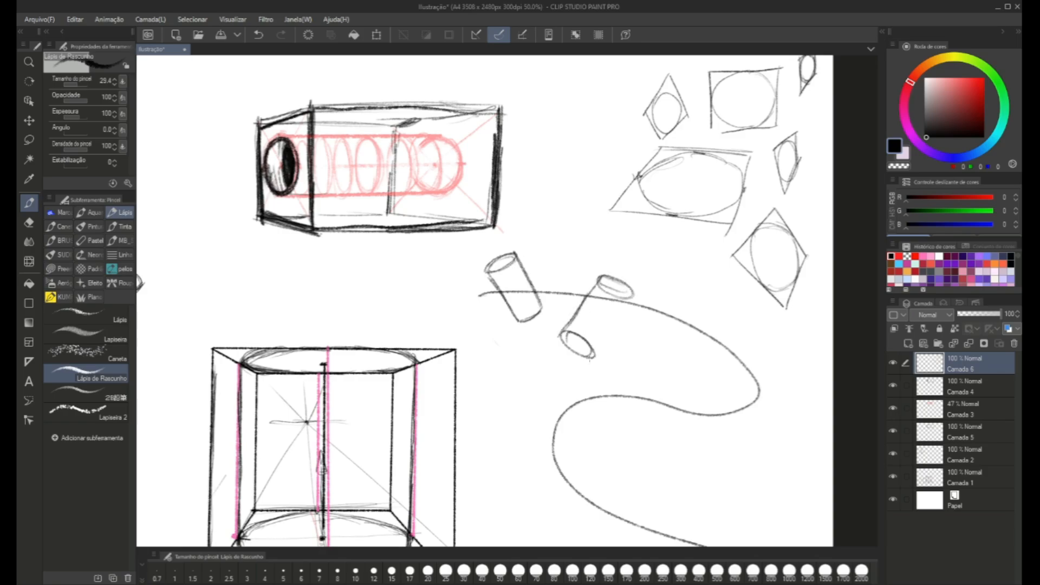
drag(629, 297, 595, 357)
Continue the row with differently tilted cylinders along the curve's upper arc and around its first bend.
mouse_move(653, 335)
mouse_down()
mouse_move(677, 340)
mouse_move(649, 295)
mouse_move(650, 285)
mouse_move(673, 309)
mouse_move(668, 281)
mouse_up()
mouse_move(667, 281)
mouse_down()
mouse_move(649, 290)
mouse_move(669, 283)
mouse_move(654, 298)
mouse_up()
mouse_move(736, 364)
mouse_down()
mouse_move(661, 304)
mouse_move(576, 293)
mouse_move(593, 244)
mouse_move(567, 250)
mouse_move(570, 286)
mouse_up()
drag(594, 241, 598, 284)
drag(573, 284, 574, 290)
Add cylinders at varied angles along the curve's middle stretch, around the second bend and just past it.
mouse_move(590, 336)
mouse_down()
mouse_move(476, 224)
mouse_move(472, 238)
mouse_move(503, 222)
mouse_move(482, 216)
mouse_move(523, 204)
mouse_move(521, 213)
mouse_move(475, 219)
mouse_move(454, 241)
mouse_move(472, 234)
mouse_move(485, 253)
mouse_up()
mouse_move(457, 216)
mouse_down()
mouse_move(481, 247)
mouse_move(458, 217)
mouse_move(460, 275)
mouse_move(470, 279)
mouse_move(405, 198)
mouse_move(433, 206)
mouse_move(399, 260)
mouse_up()
mouse_move(406, 193)
mouse_down()
mouse_move(380, 255)
mouse_move(500, 310)
mouse_move(479, 286)
mouse_move(438, 314)
mouse_move(450, 334)
mouse_move(434, 331)
mouse_move(452, 328)
mouse_move(436, 331)
mouse_move(438, 313)
mouse_up()
mouse_move(461, 368)
mouse_down()
mouse_move(433, 315)
mouse_move(459, 293)
mouse_up()
mouse_move(436, 301)
mouse_down()
mouse_move(474, 297)
mouse_move(460, 314)
mouse_move(421, 321)
mouse_move(435, 337)
mouse_move(427, 344)
mouse_move(422, 337)
mouse_move(433, 342)
mouse_move(465, 313)
mouse_move(474, 349)
mouse_move(495, 326)
mouse_up()
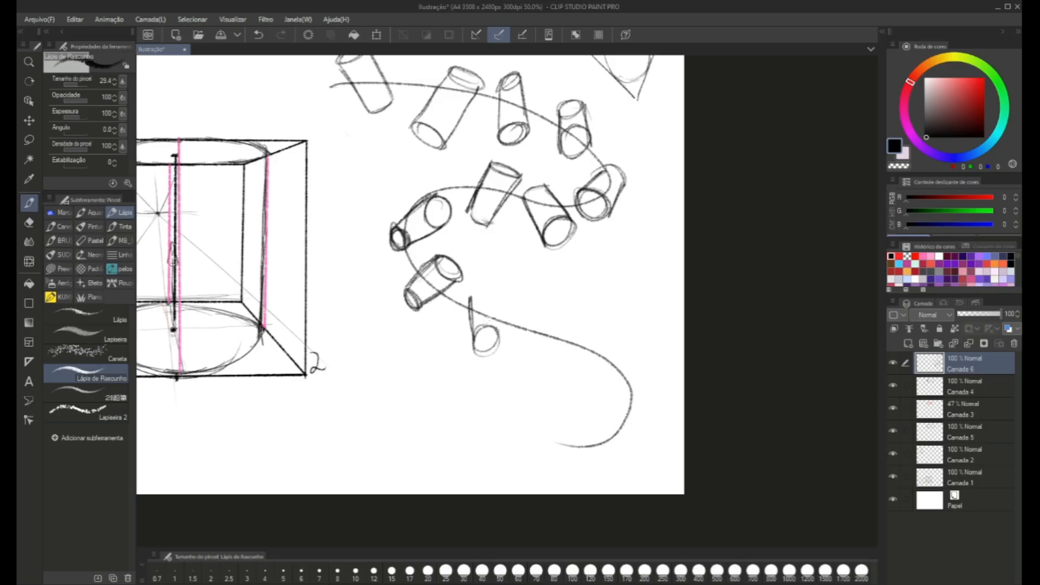
mouse_move(487, 289)
mouse_down()
mouse_move(498, 334)
mouse_move(465, 304)
mouse_move(476, 304)
mouse_move(476, 324)
mouse_move(447, 277)
mouse_up()
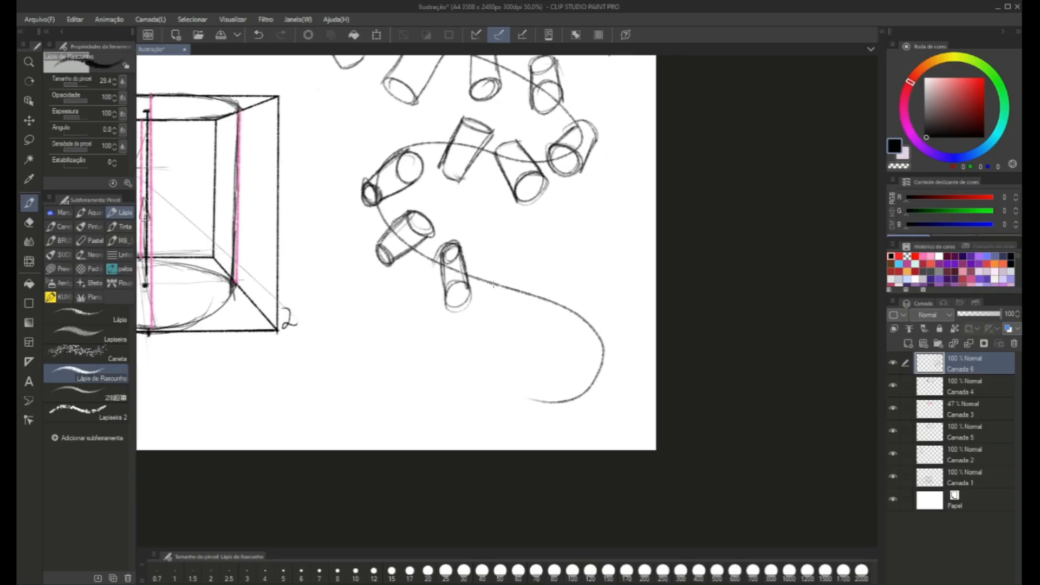
Draw two more cylinders on the curve's lower stretch, a short heavily outlined one and a steeper one before the last bend.
scroll(537, 306, down, 2)
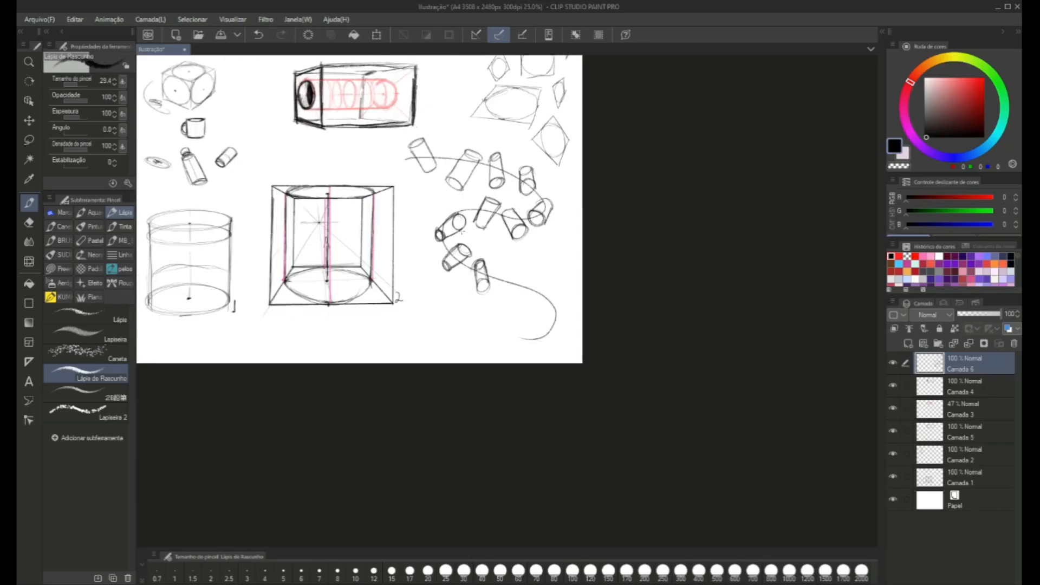
scroll(462, 231, up, 2)
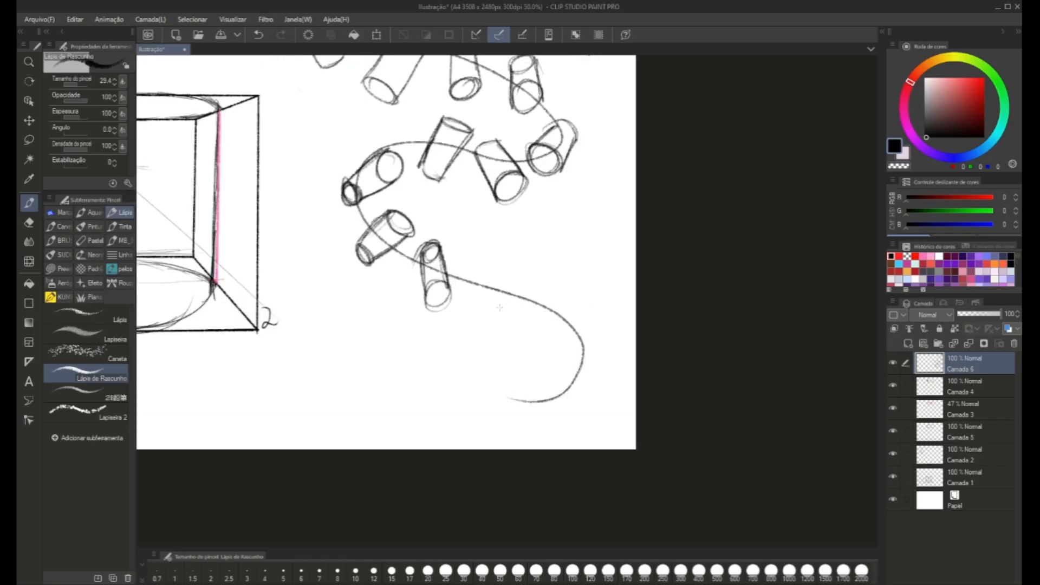
mouse_move(496, 284)
mouse_down()
mouse_move(491, 312)
mouse_move(461, 297)
mouse_up()
mouse_move(494, 288)
mouse_down()
mouse_move(458, 294)
mouse_move(469, 265)
mouse_move(470, 291)
mouse_move(459, 278)
mouse_up()
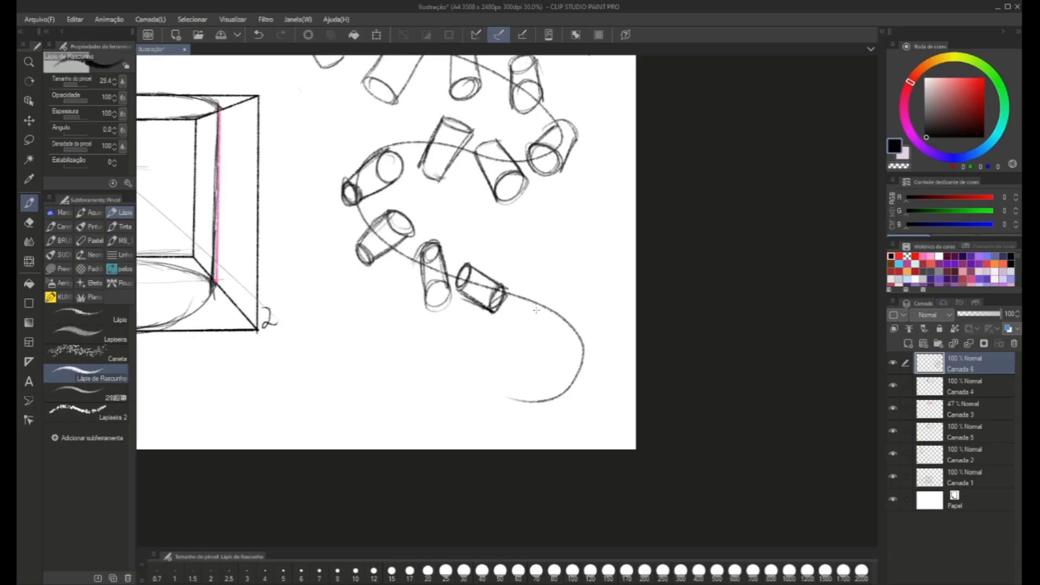
drag(525, 291, 551, 287)
drag(522, 297, 538, 334)
mouse_move(523, 296)
mouse_down()
mouse_move(541, 344)
mouse_move(563, 341)
mouse_up()
mouse_move(551, 283)
mouse_down()
mouse_move(565, 340)
mouse_move(563, 328)
mouse_move(541, 345)
mouse_up()
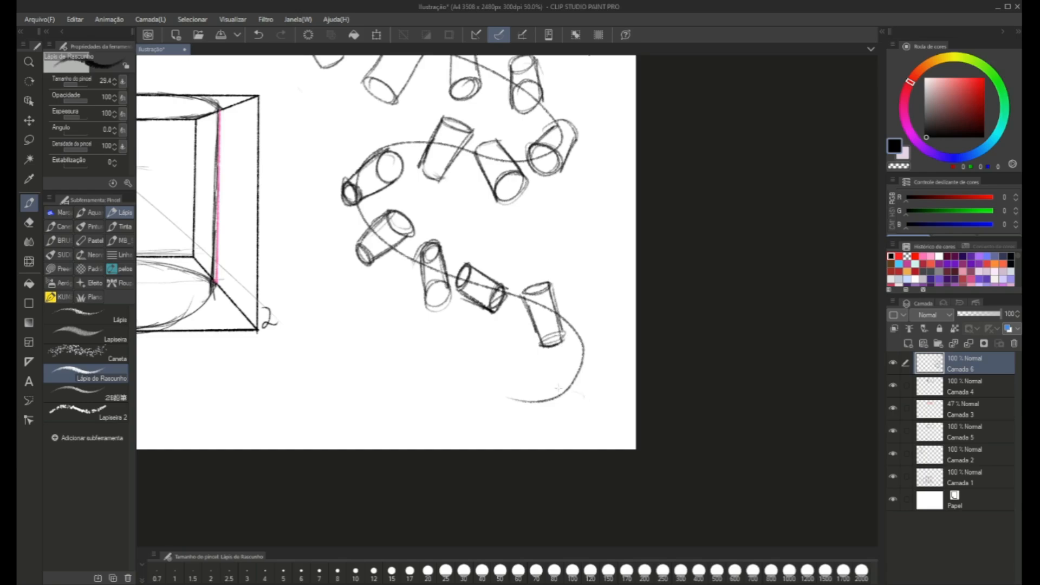
mouse_move(558, 388)
mouse_down()
mouse_move(575, 405)
mouse_move(548, 388)
mouse_move(574, 406)
mouse_up()
mouse_move(562, 371)
mouse_down()
mouse_move(547, 389)
mouse_move(575, 409)
mouse_move(581, 380)
mouse_move(563, 372)
mouse_up()
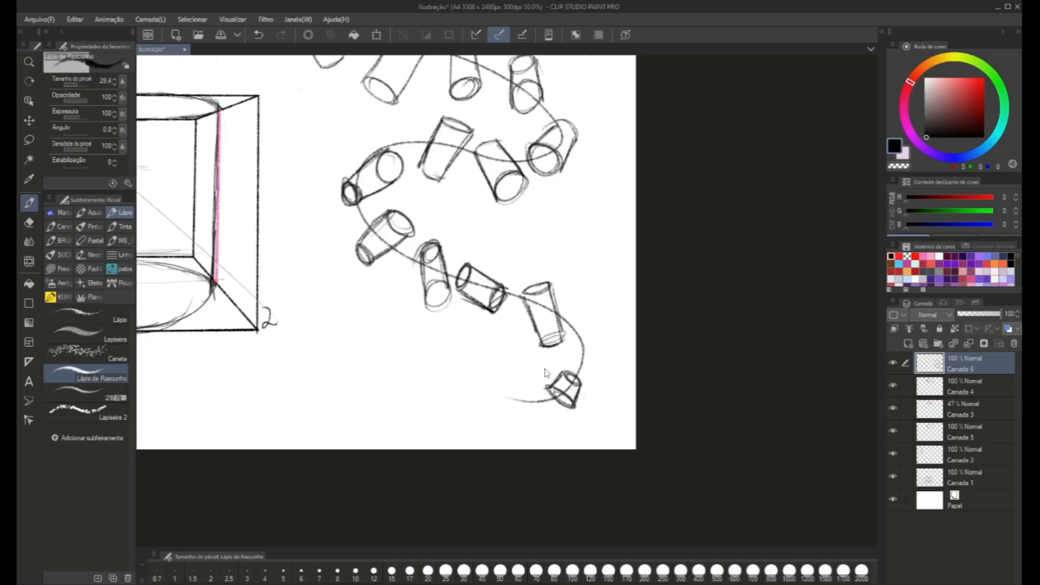
scroll(546, 373, down, 1)
key(ctrl+z)
key(ctrl+z)
key(ctrl+z)
key(ctrl+z)
key(ctrl+z)
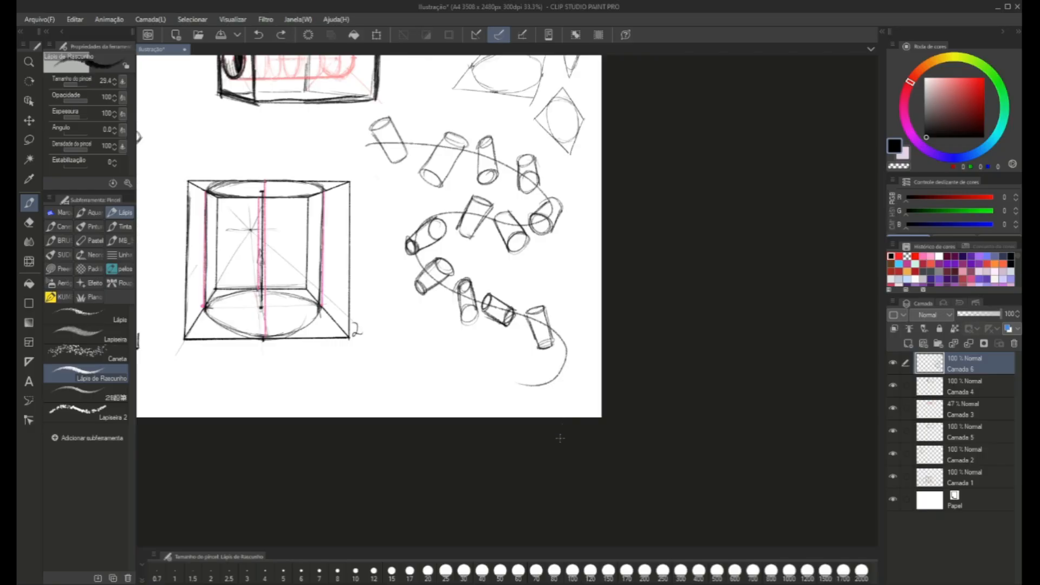
Draw a short tilted cylinder with even sides near the end of the curve to finish the row.
scroll(567, 366, up, 1)
mouse_move(551, 395)
mouse_down()
mouse_move(536, 385)
mouse_move(558, 394)
mouse_move(576, 355)
mouse_move(548, 349)
mouse_move(532, 386)
mouse_up()
scroll(516, 347, down, 2)
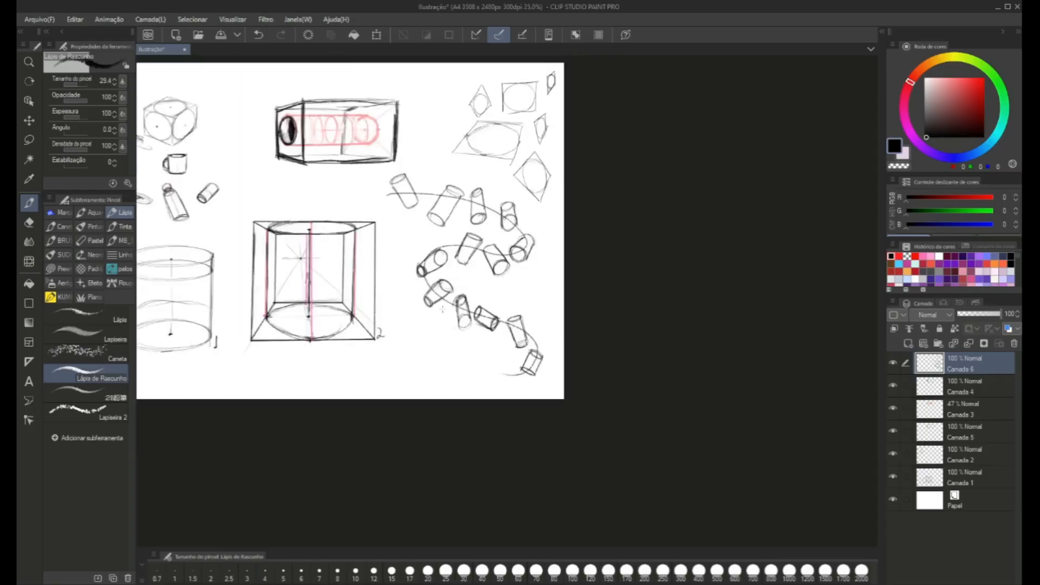
scroll(389, 271, up, 2)
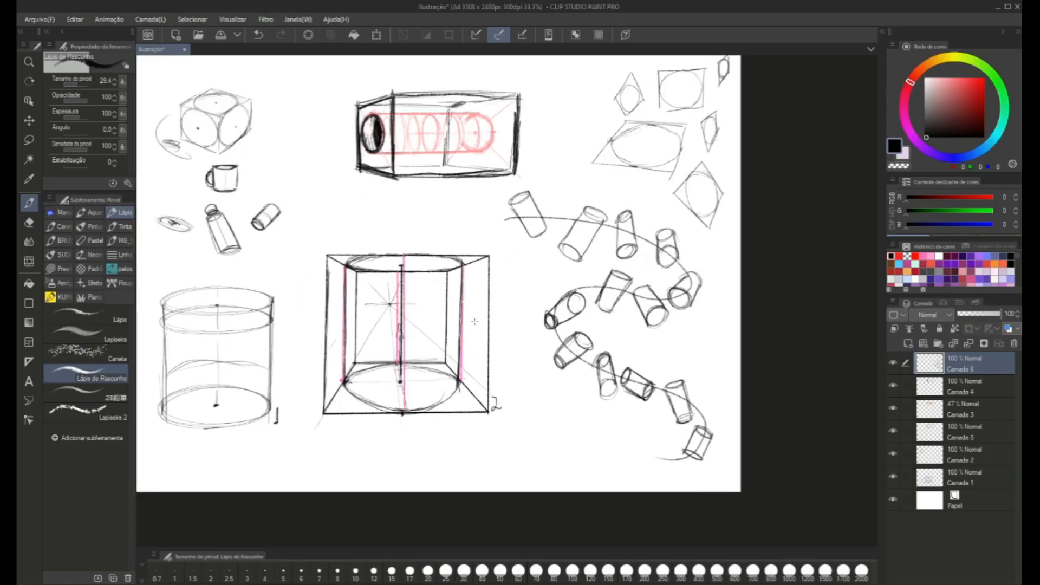